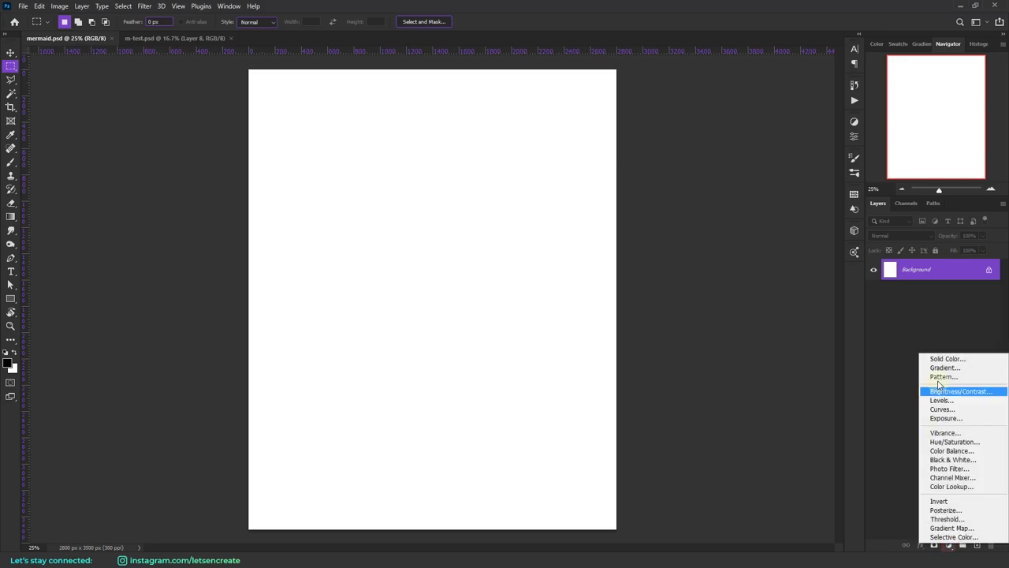
Step: Add a medium-blue Solid Color fill layer above the Background and name it BG
click(947, 358)
click(877, 129)
click(821, 129)
click(958, 69)
double_click(944, 269)
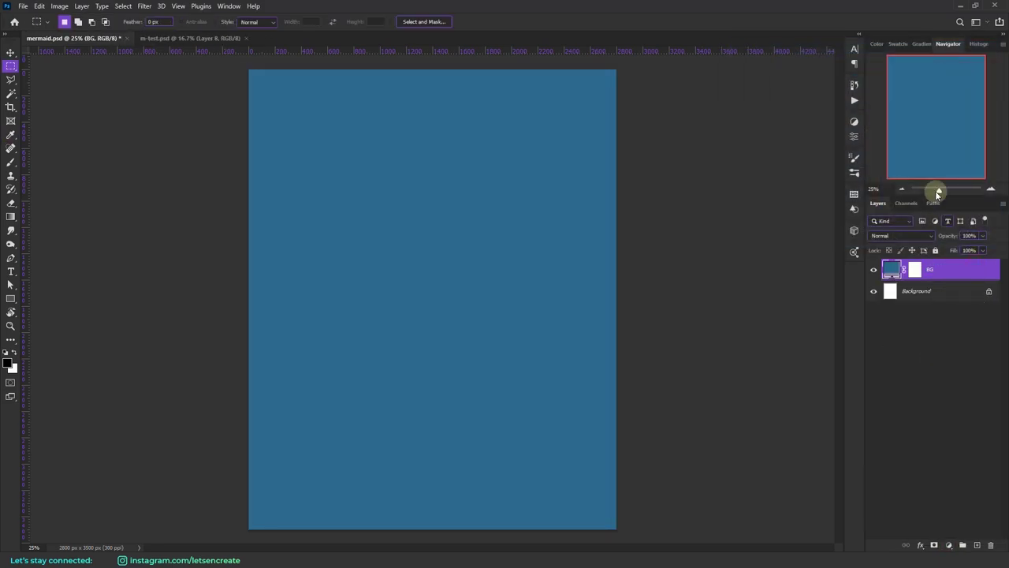
drag(936, 195, 937, 153)
Step: Place the photo of the seated woman, scale it to fill the canvas width and rasterize its layer
click(315, 559)
drag(763, 264, 425, 292)
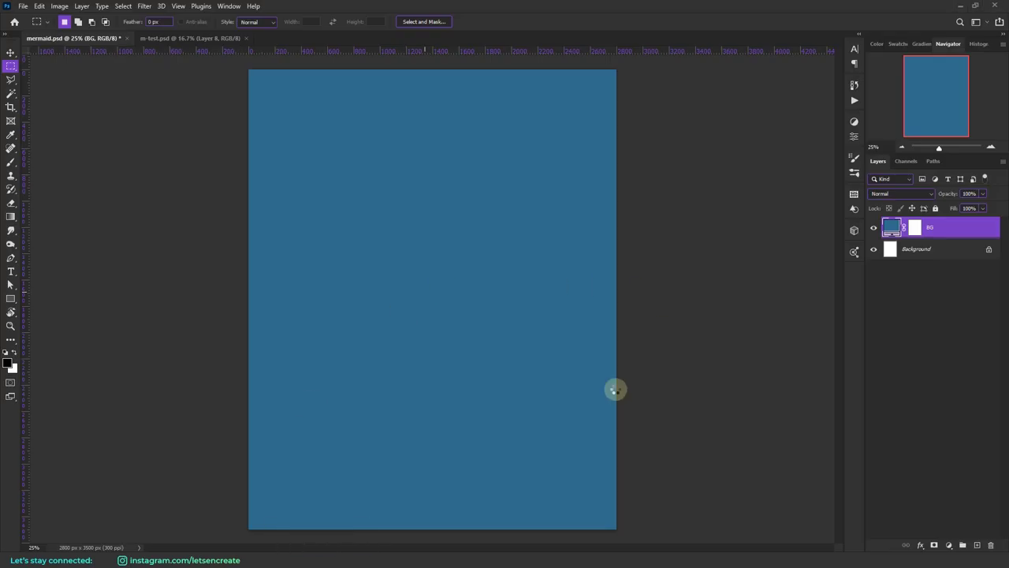
drag(188, 24, 213, 27)
drag(465, 291, 421, 285)
click(503, 22)
right_click(971, 225)
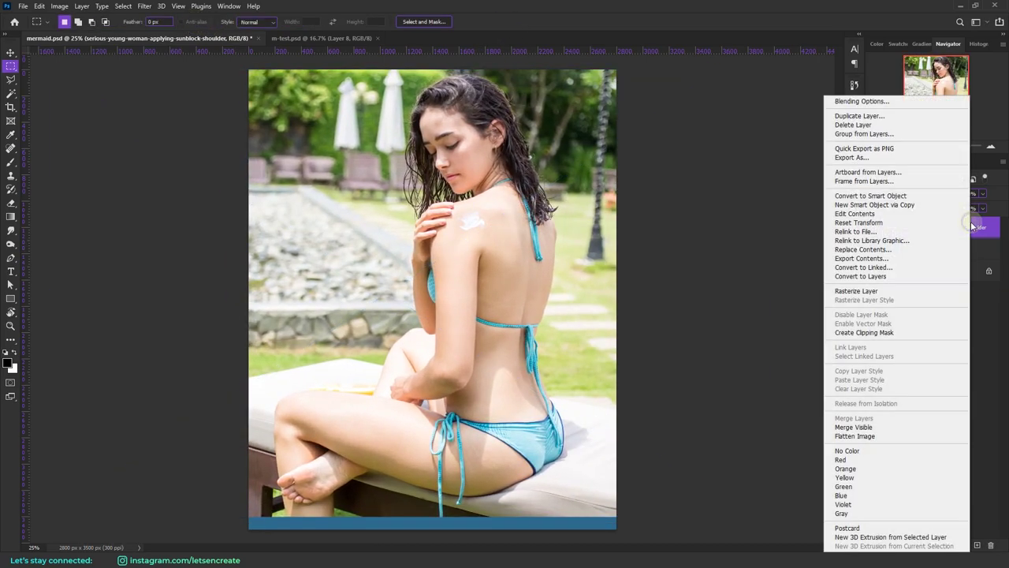
click(891, 292)
Step: Select the woman and refine the edges of her wet hair in Select and Mask
drag(55, 68, 723, 521)
click(123, 6)
click(130, 130)
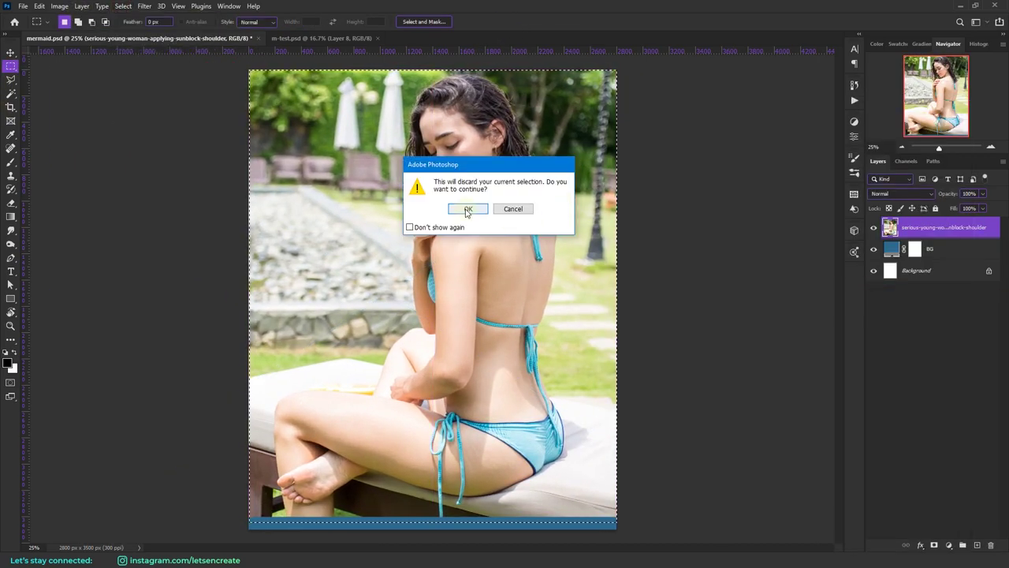
click(468, 209)
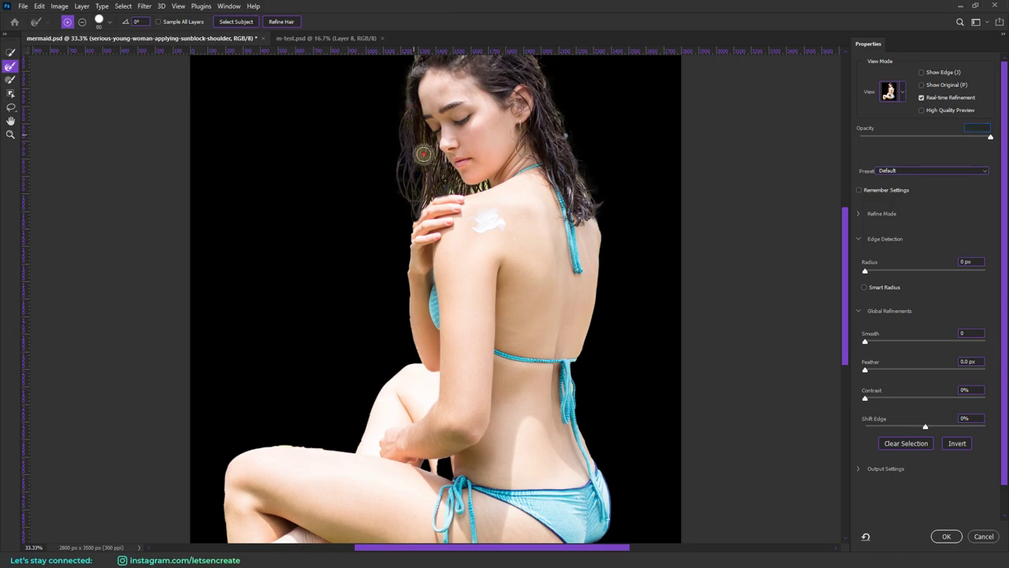
click(946, 536)
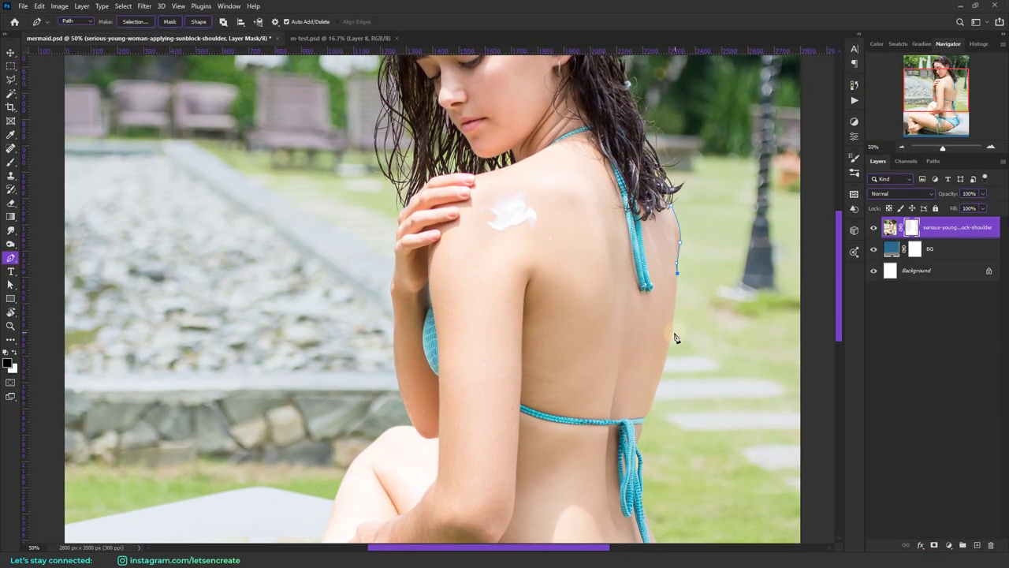
Step: Trace the woman's body with a Pen path and mask out everything outside it, including her lower legs
scroll(633, 460, down, 3)
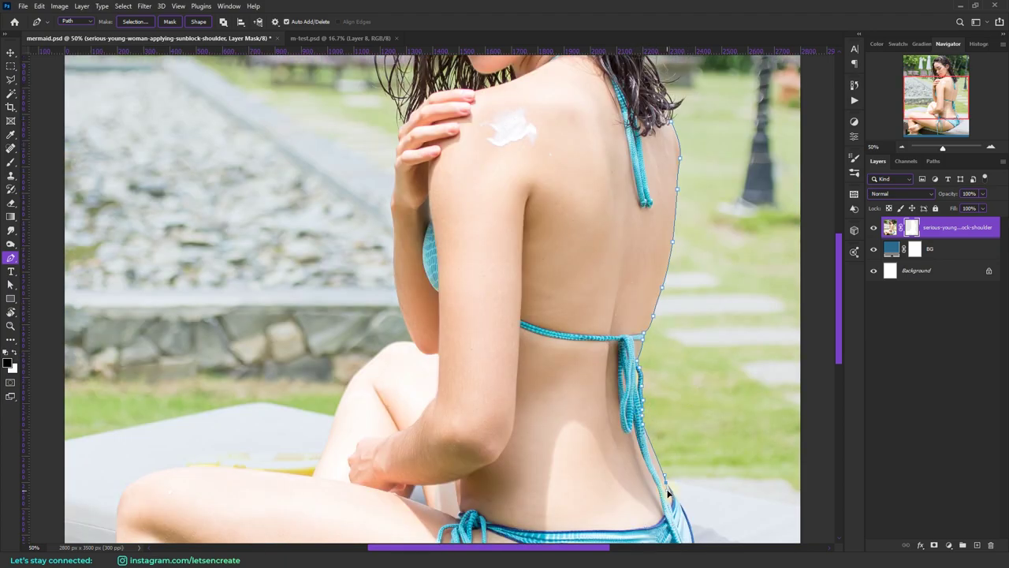
scroll(668, 492, down, 5)
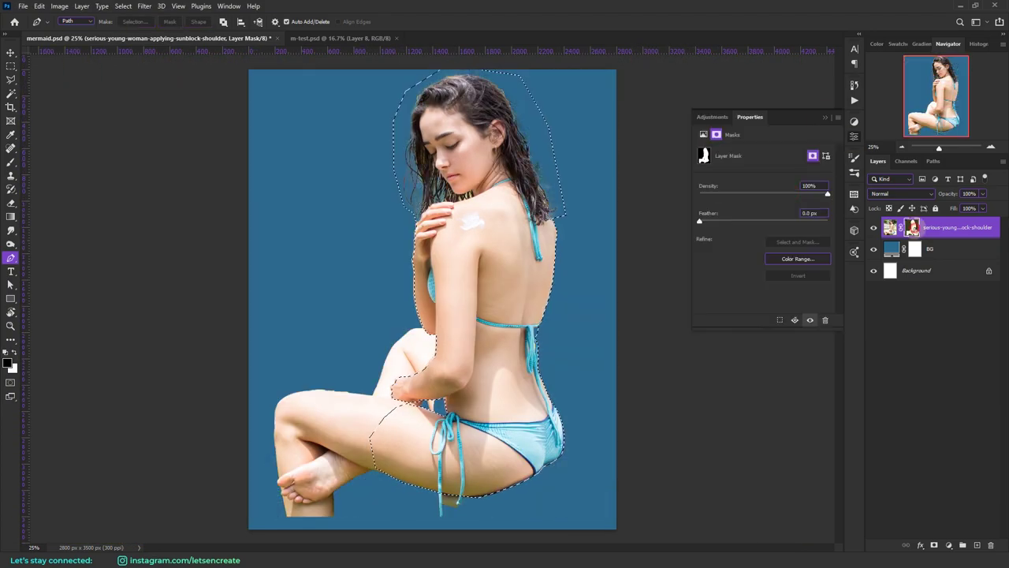
key(b)
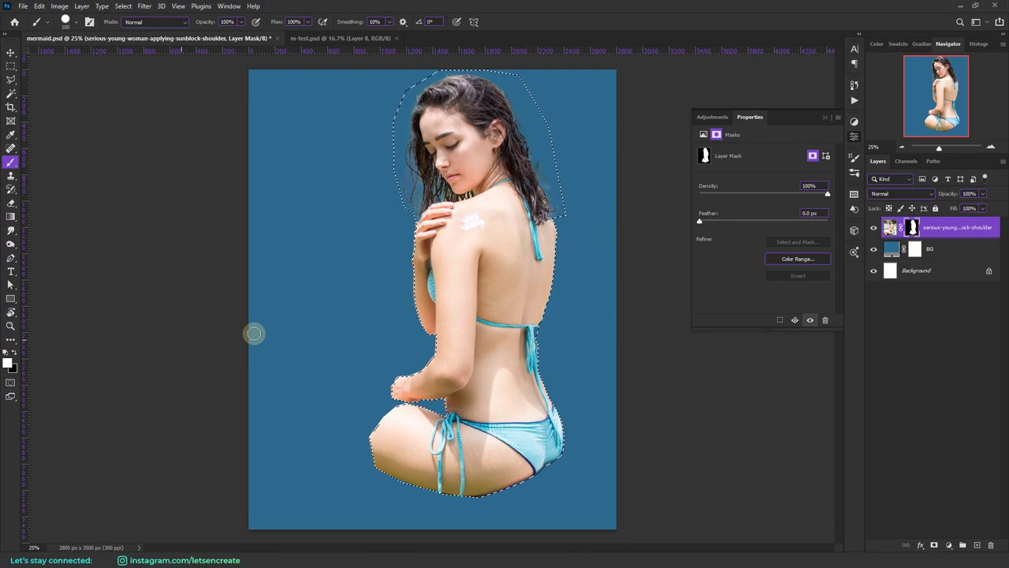
Step: Clean up leftover background around the hair and body on the layer mask with a small black brush and save the document
click(824, 117)
scroll(415, 254, up, 2)
scroll(418, 237, up, 4)
key(bracketleft)
key(bracketleft)
key(bracketleft)
key(bracketleft)
key(bracketleft)
key(bracketleft)
key(bracketleft)
key(x)
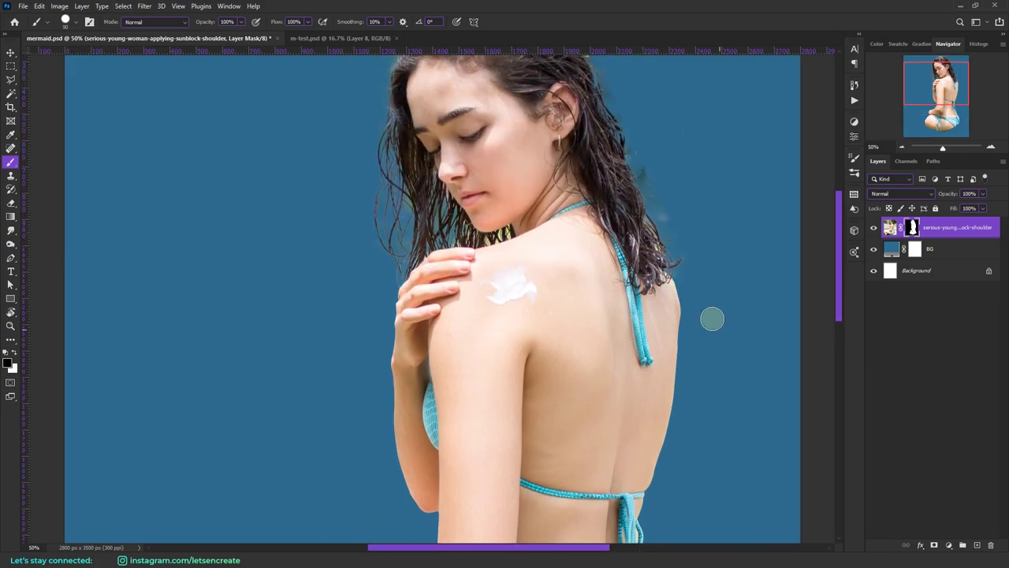
key(ctrl+s)
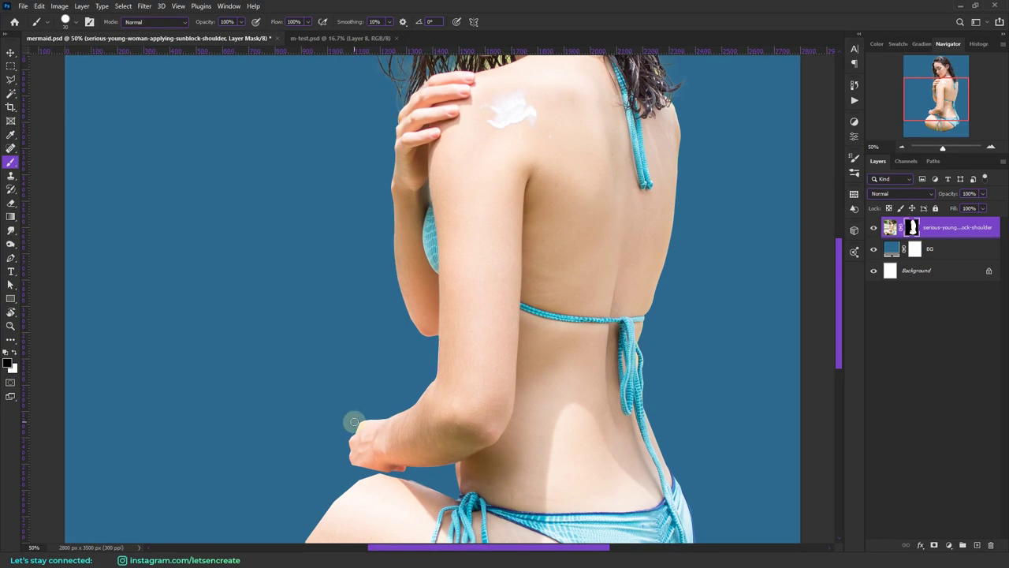
Step: Convert the masked woman to a smart object and scale her down on the canvas
scroll(354, 421, down, 3)
right_click(966, 230)
key(ctrl+t)
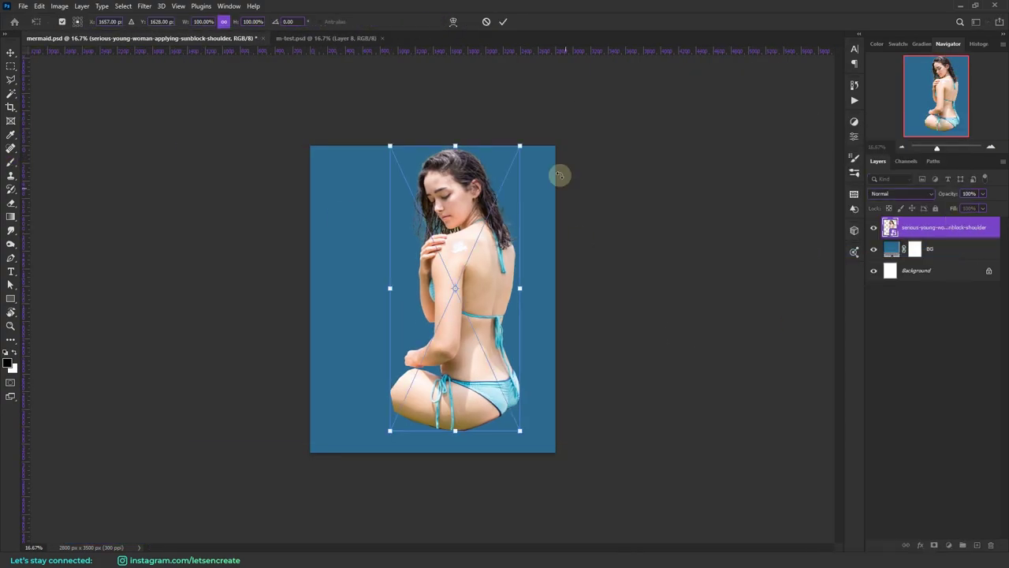
key(Return)
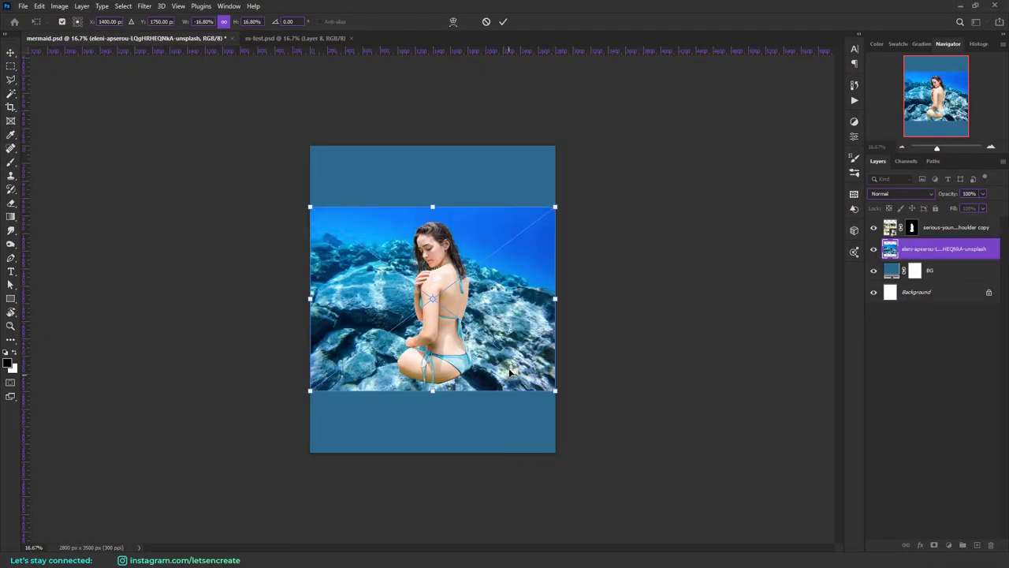
Step: Enlarge the placed underwater rock photo behind the woman so it fills the lower part of the canvas
drag(551, 203, 732, 228)
key(Return)
Step: Place the orange mermaid tail above the woman, scale it to about 67% and fit it over her hips and legs
click(946, 227)
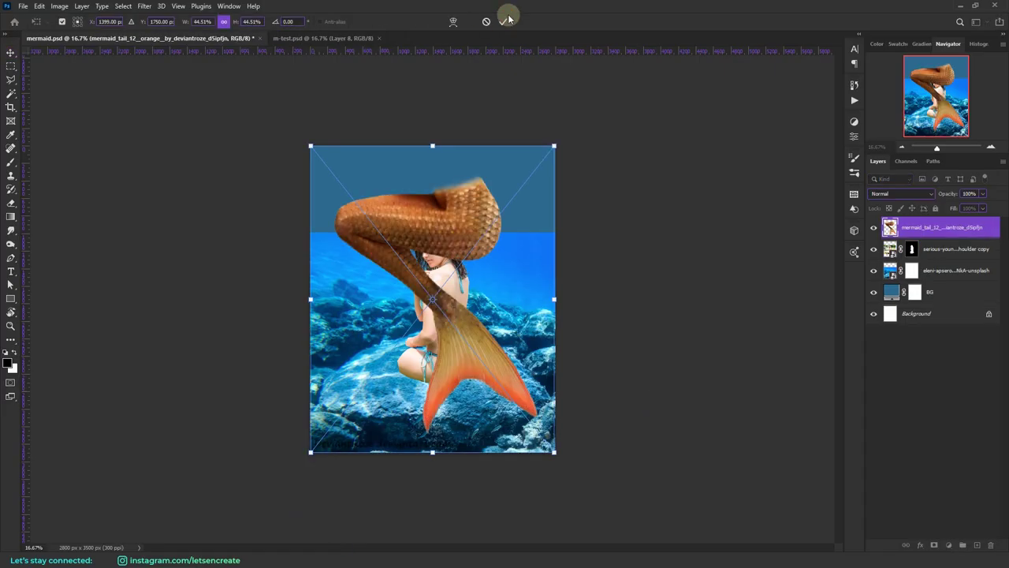
drag(555, 144, 536, 169)
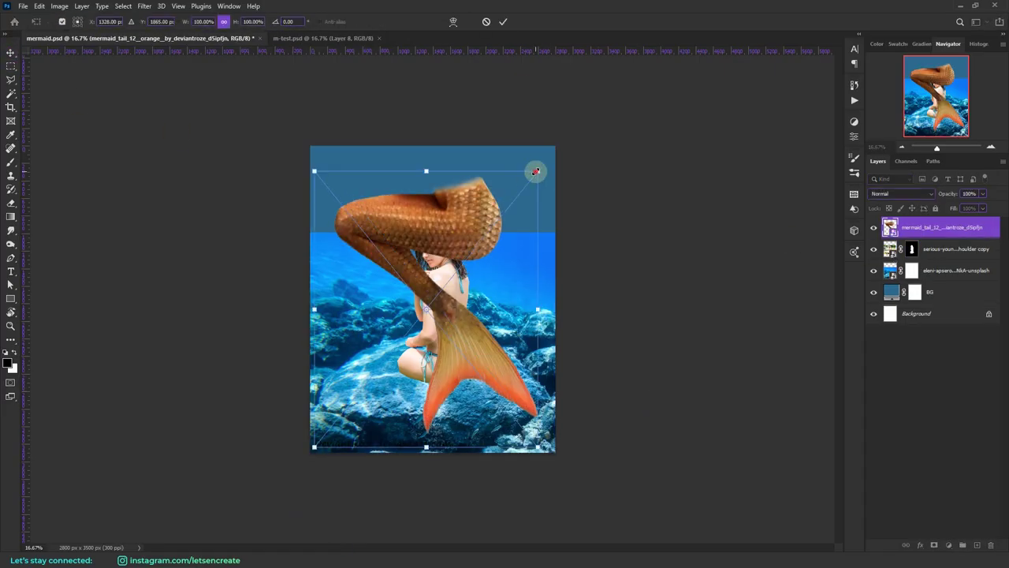
drag(441, 213, 464, 357)
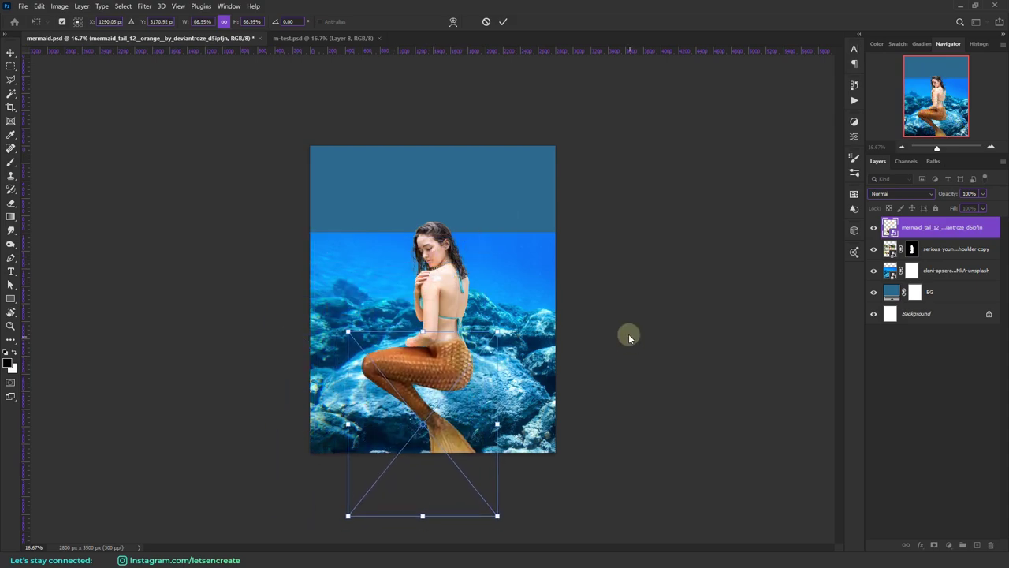
click(503, 22)
key(ctrl+t)
key(Return)
Step: Bend the mermaid tail with Puppet Warp so its lower part and fin sweep up to the right within the canvas
key(m)
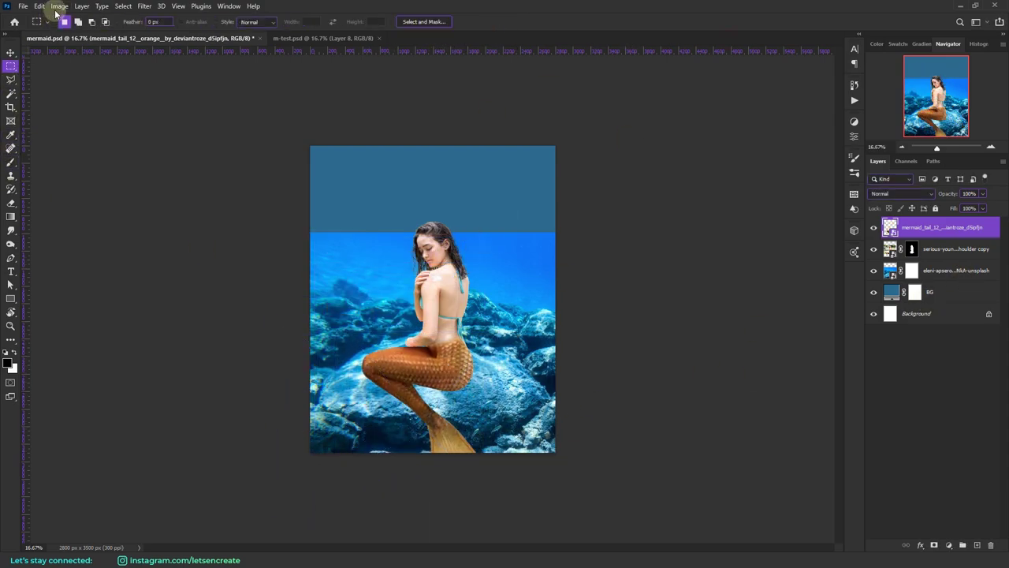
click(38, 6)
click(64, 215)
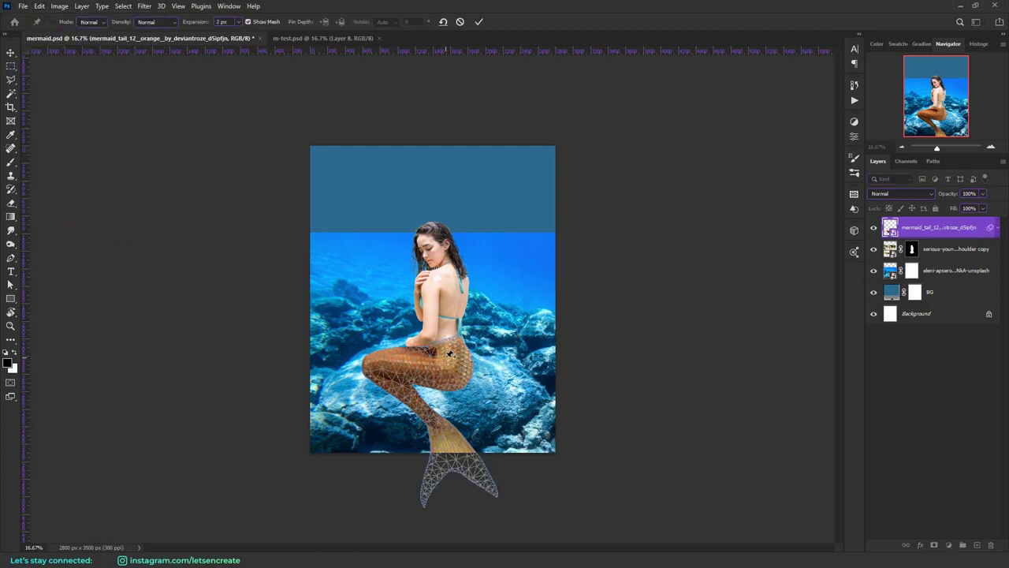
drag(466, 448, 487, 428)
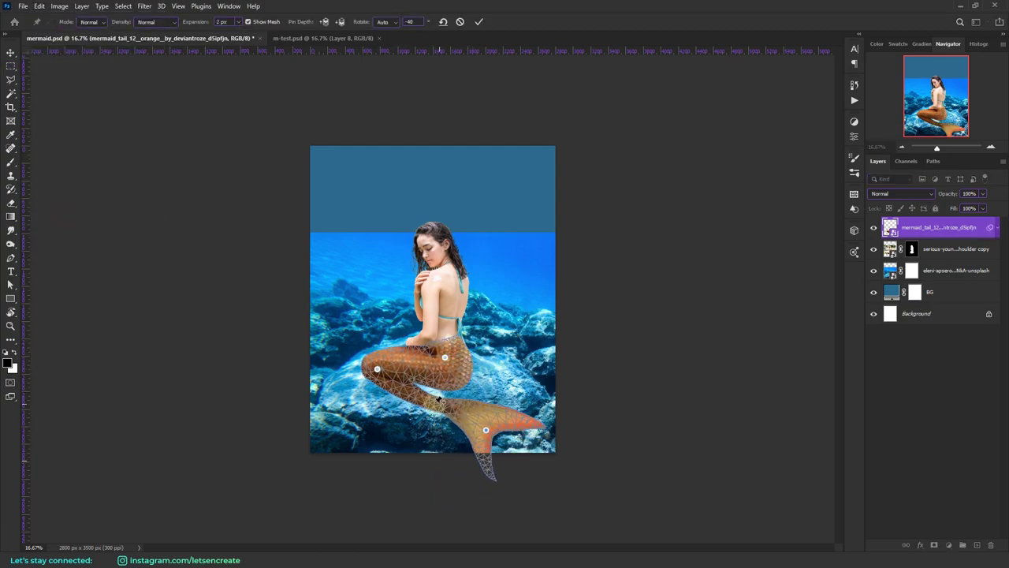
drag(421, 407, 425, 398)
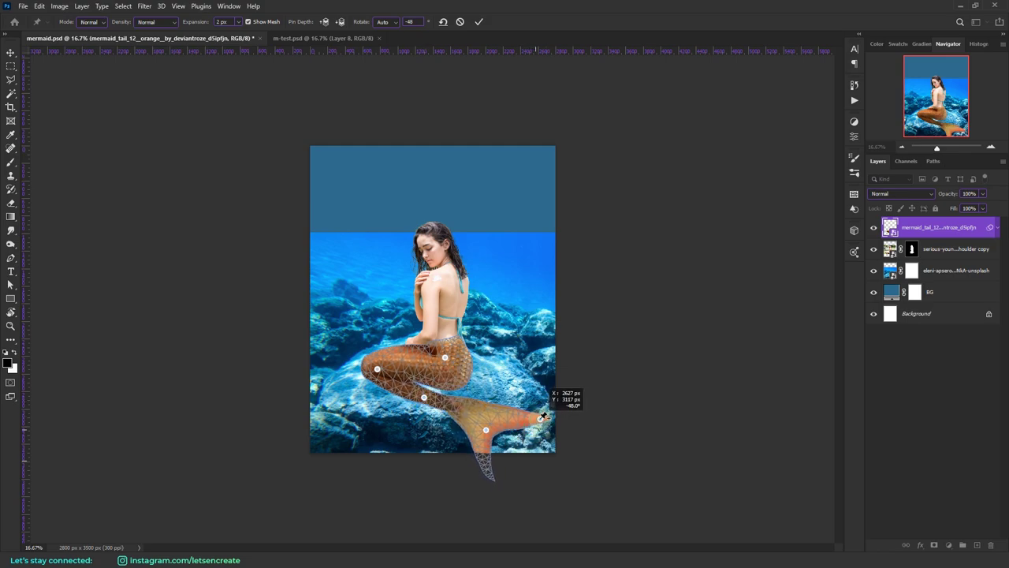
drag(542, 415, 512, 413)
click(478, 22)
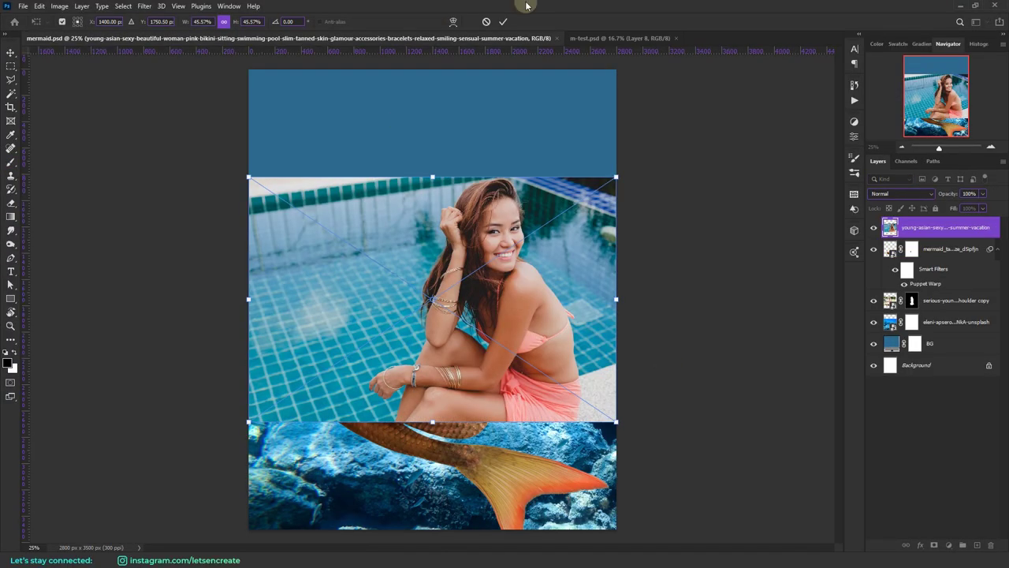
Step: Cut out the hand from the poolside photo with the Pen tool, scale it to about 65% and align it with the mermaid's forearm
key(z)
key(ctrl+1)
key(ctrl+plus)
key(p)
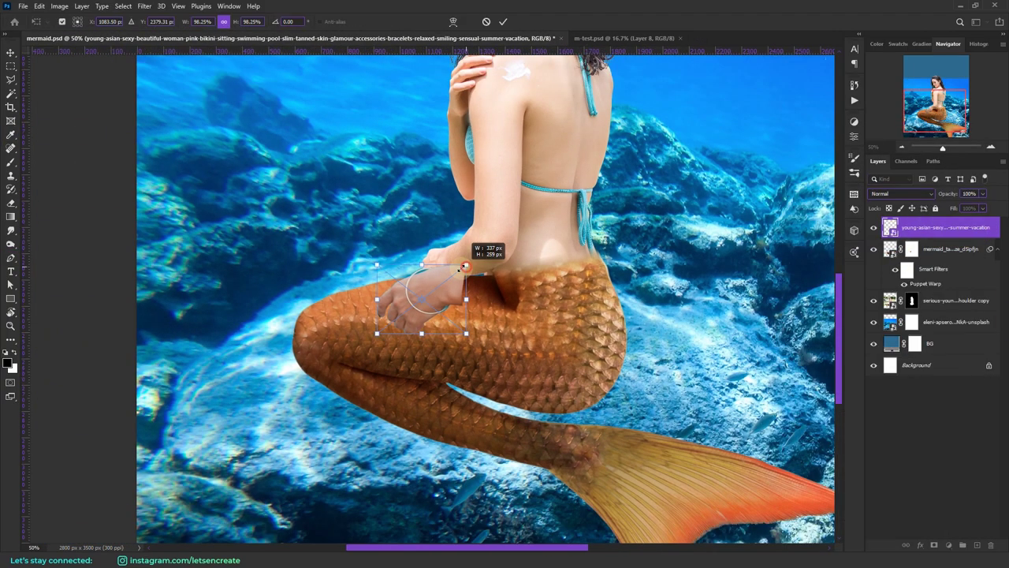
drag(473, 261, 430, 312)
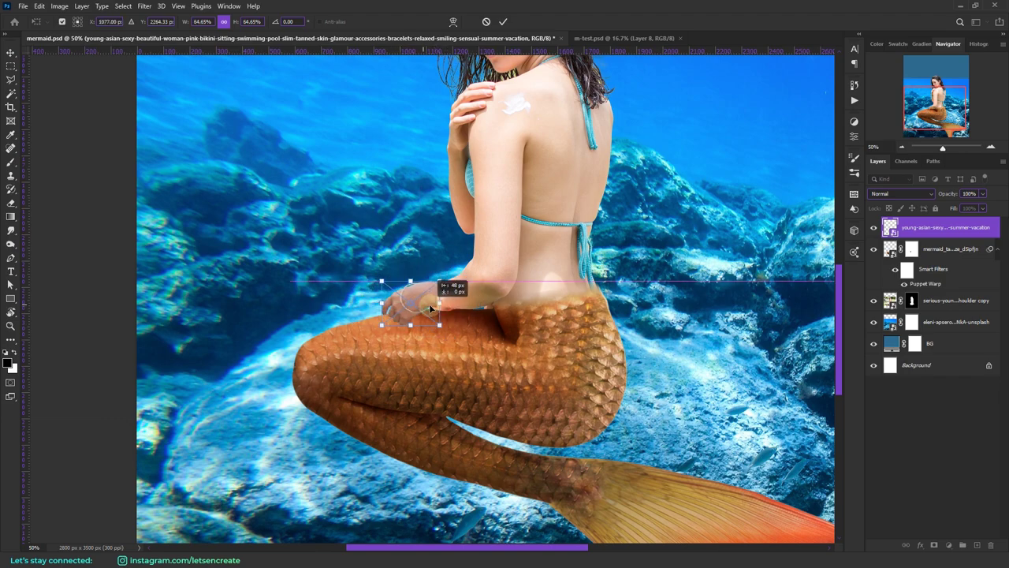
key(Return)
Step: Brighten the added hand with an Exposure adjustment of +0.71
click(59, 7)
mouse_move(75, 33)
click(189, 67)
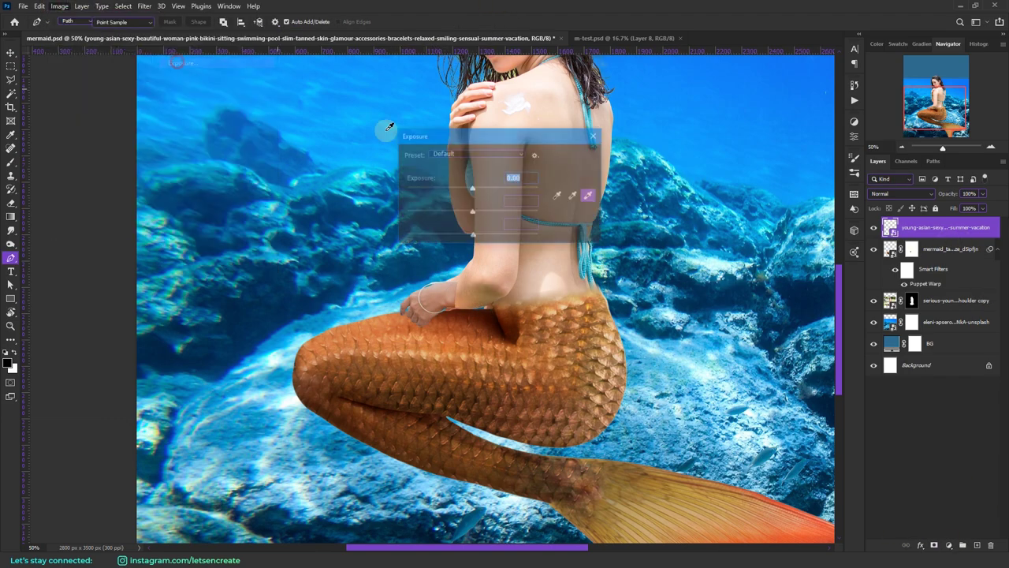
drag(505, 132, 726, 129)
drag(697, 183, 704, 184)
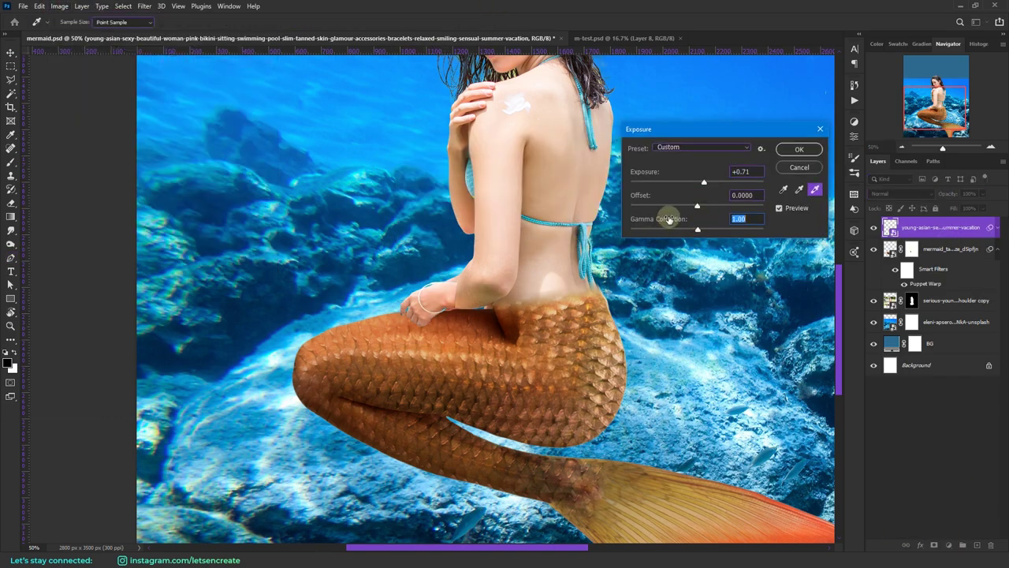
click(795, 147)
Step: Add a mask to the hand layer and blend its wrist into the forearm with a soft brush
click(934, 544)
click(11, 162)
click(76, 23)
click(676, 3)
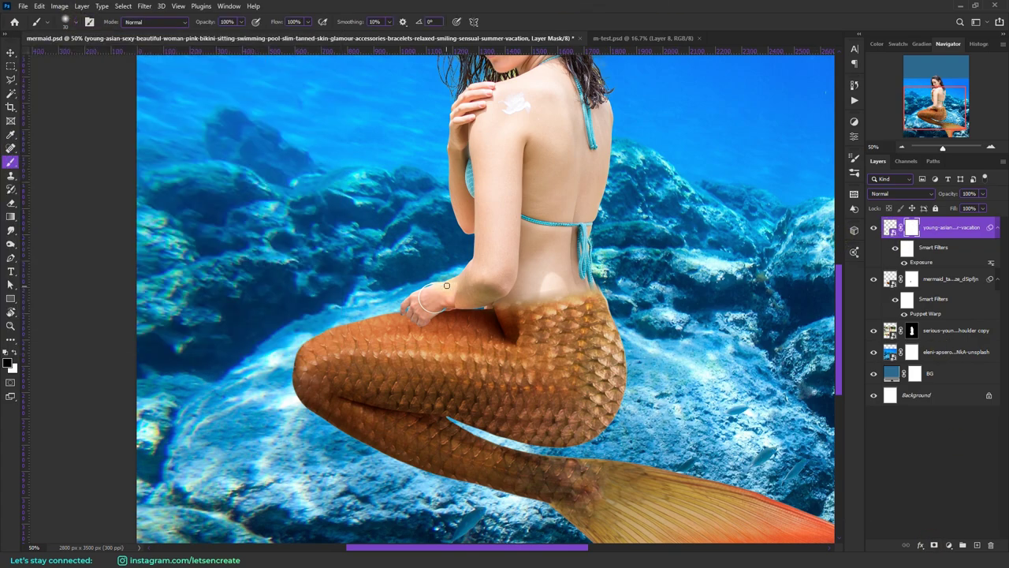
drag(426, 286, 439, 312)
click(11, 53)
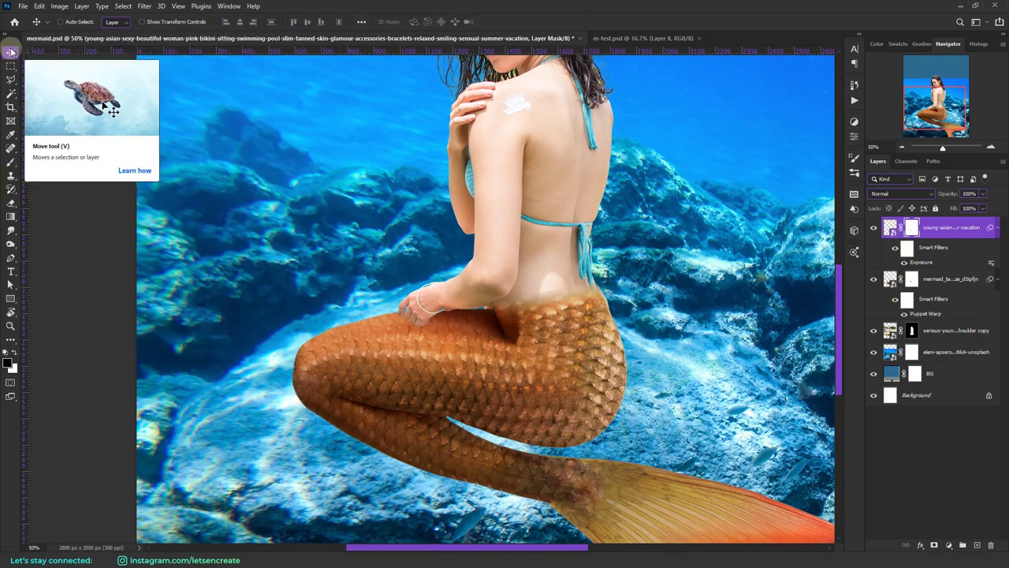
Step: Save the document and group the hand, tail and woman layers as "mermaid"
key(ctrl+s)
key(ctrl+minus)
click(10, 325)
click(316, 22)
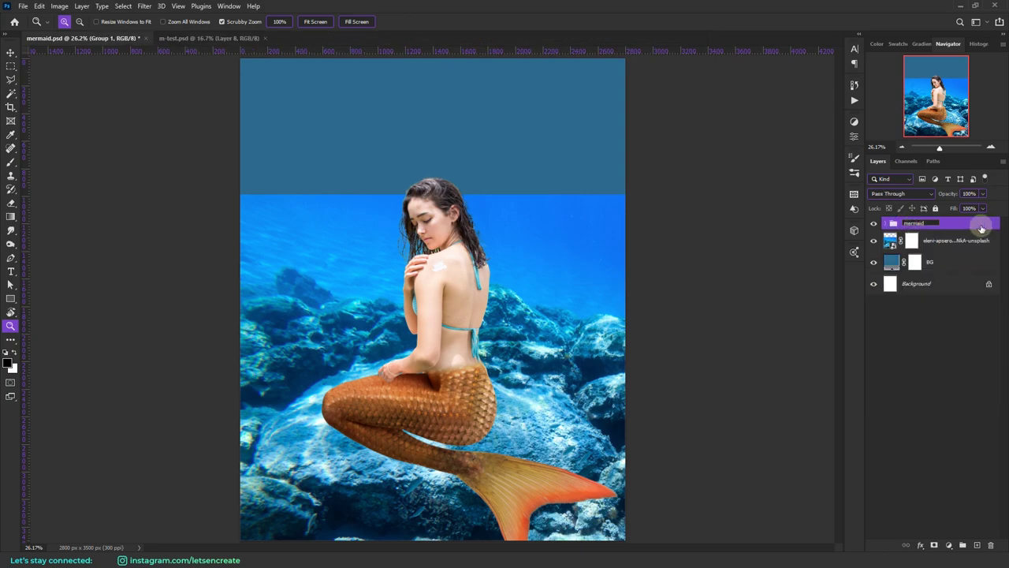
Step: Recolour the tail blue with a clipped Hue/Saturation adjustment using hue -180 and saturation -1
click(885, 223)
click(954, 291)
click(948, 545)
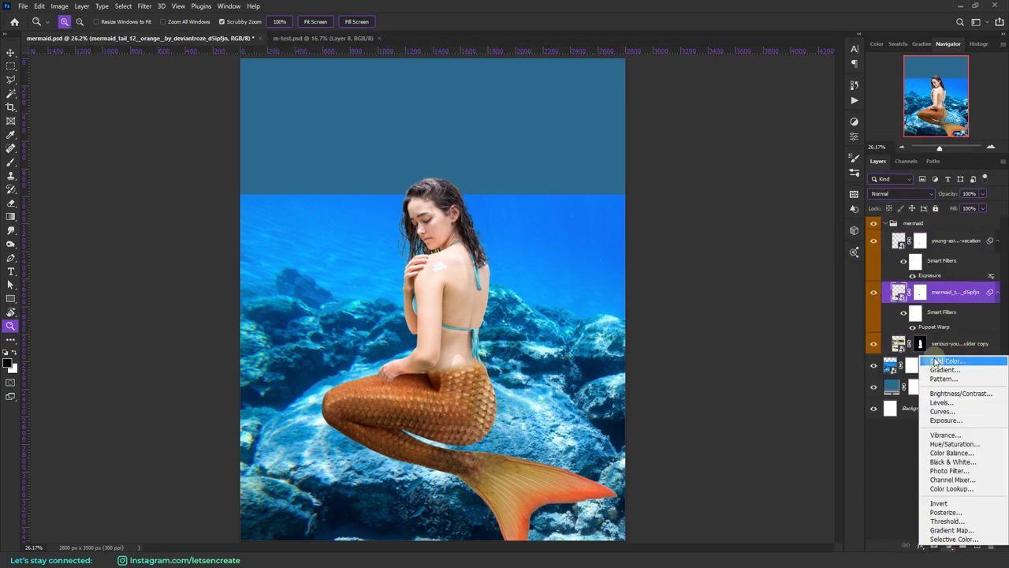
click(949, 446)
drag(763, 192, 685, 192)
click(764, 213)
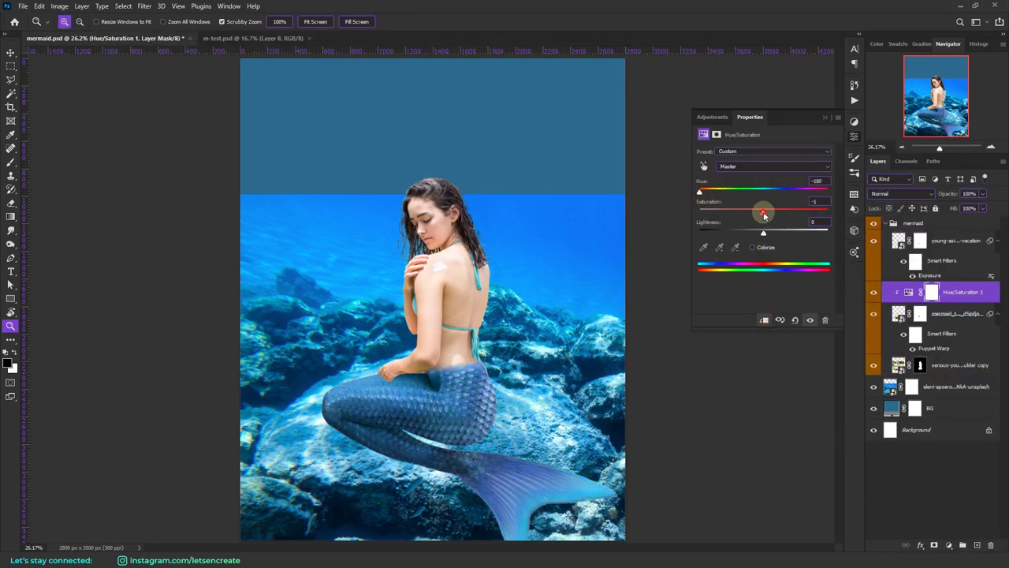
Step: Add a clipped Vibrance adjustment above the tail's Hue/Saturation layer
click(949, 545)
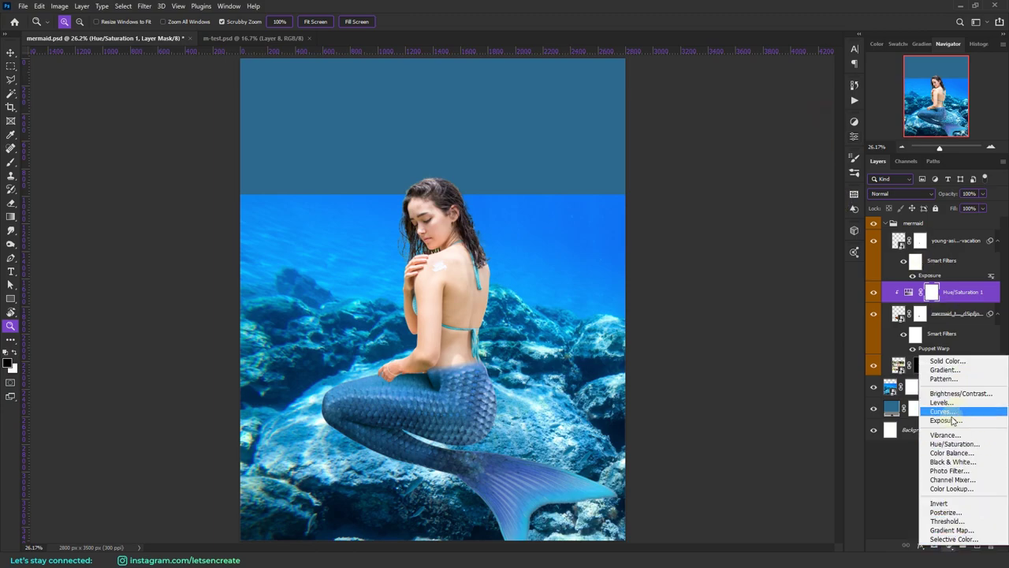
click(950, 434)
click(825, 117)
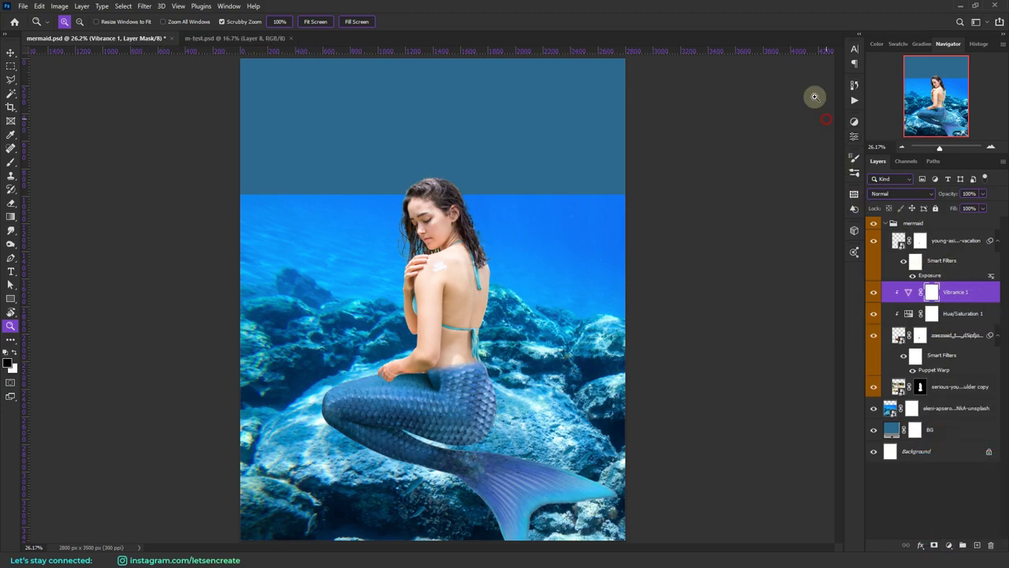
Step: Fade the upper edge of the underwater rock photo into the blue BG by painting its mask with a large soft brush
click(885, 223)
click(954, 241)
click(10, 162)
mouse_move(584, 211)
mouse_down()
mouse_move(277, 210)
mouse_move(265, 198)
mouse_up()
drag(505, 231, 646, 228)
drag(385, 255, 311, 256)
Step: Place the coral reef photo above the rock photo and position it behind the mermaid on the right side of the canvas
key(alt+Tab)
drag(563, 246, 636, 321)
key(alt+Tab)
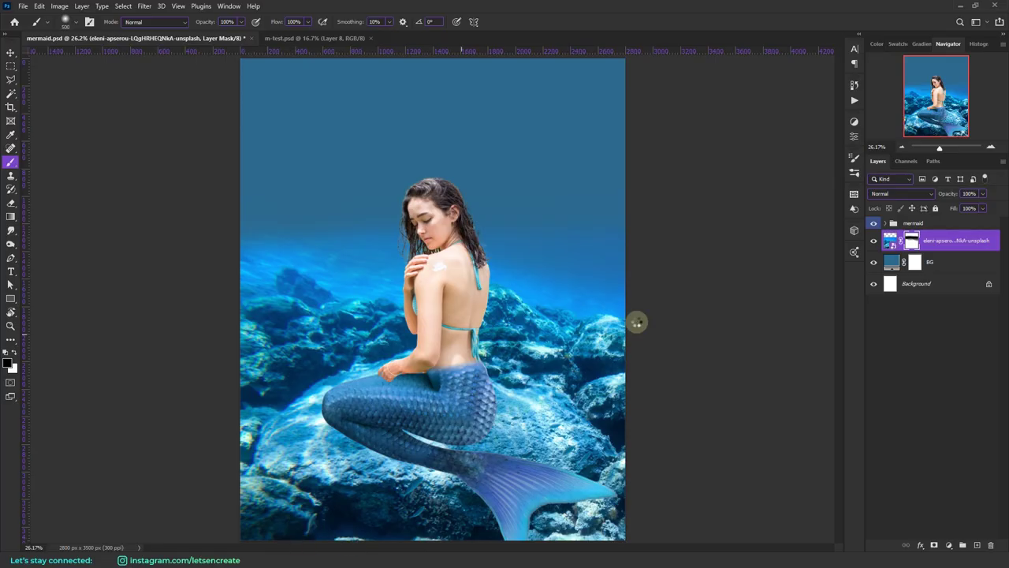
drag(240, 155, 350, 236)
mouse_move(571, 349)
mouse_down()
mouse_move(610, 94)
mouse_move(629, 307)
mouse_up()
drag(407, 194, 457, 234)
key(Return)
Step: Mask out the coral reef photo over the foreground rocks, lowering its opacity to 33% as a guide and restoring it to 100%
drag(949, 194, 913, 194)
click(934, 545)
click(11, 162)
click(76, 23)
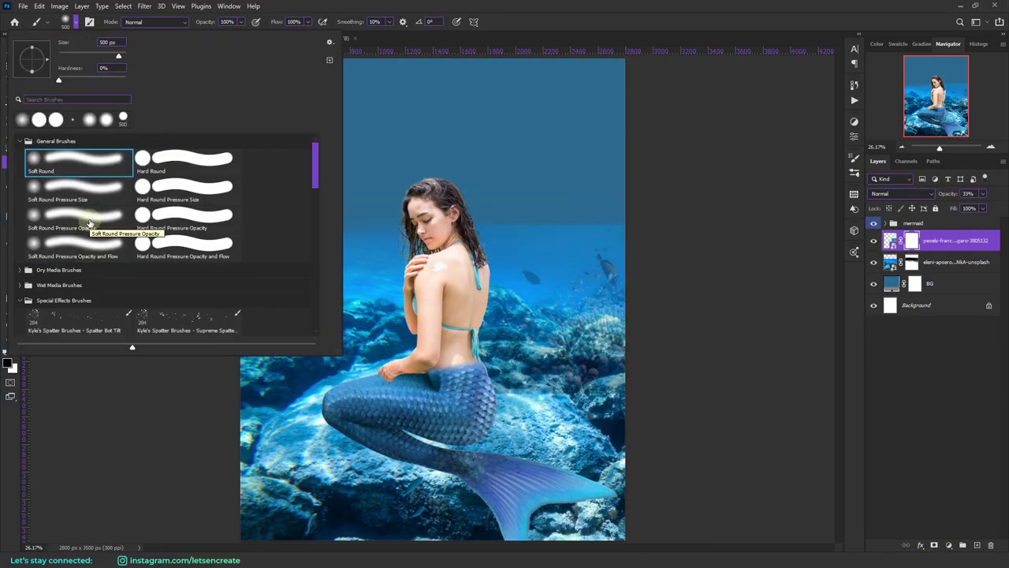
drag(599, 427, 632, 408)
drag(948, 194, 986, 194)
drag(500, 382, 528, 392)
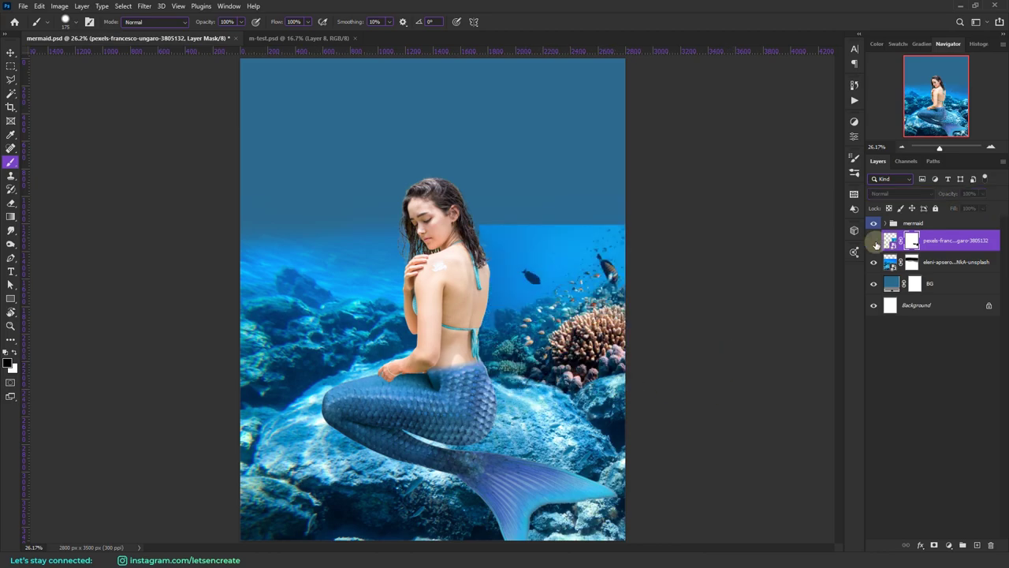
Step: Refine the coral reef photo's mask with a soft brush and fade its hard upper edge into the background
key(x)
click(75, 22)
drag(92, 78, 107, 78)
click(649, 381)
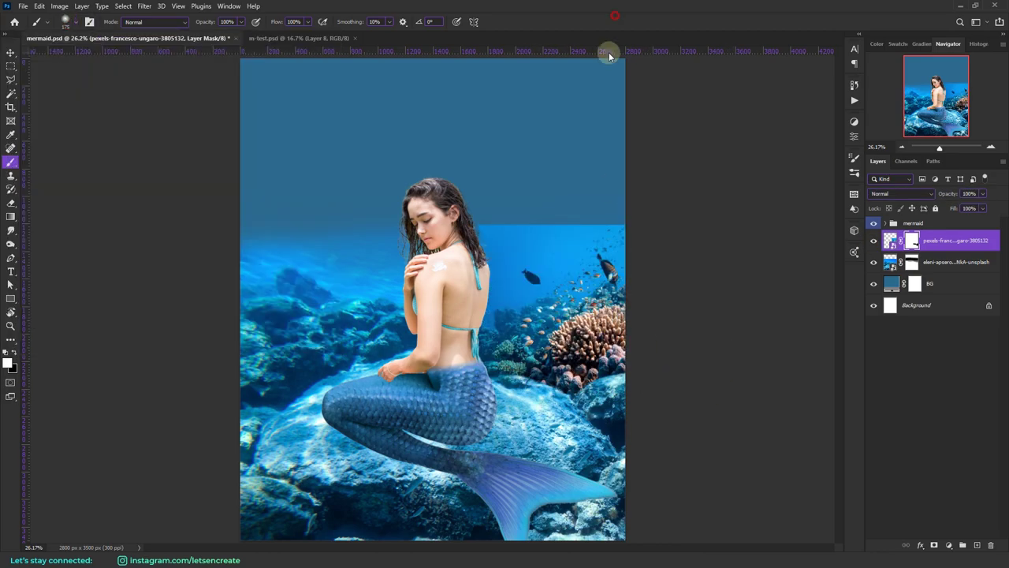
key(x)
mouse_move(498, 224)
mouse_down()
mouse_move(465, 272)
mouse_move(513, 216)
mouse_move(615, 211)
mouse_up()
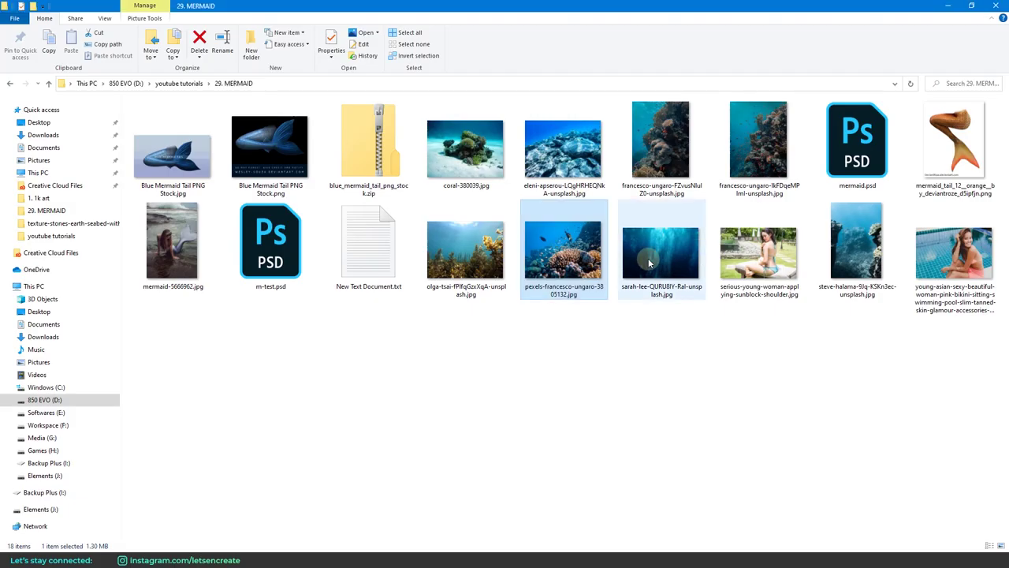
Step: Place the deep blue light-ray water photo and move its layer beneath the rock photo
key(alt+Tab)
mouse_move(649, 260)
mouse_down()
mouse_move(411, 228)
mouse_move(426, 268)
mouse_up()
drag(491, 353, 491, 214)
key(Return)
drag(946, 262, 946, 293)
Step: Place the underwater rock-wall photo above the light-ray layer, scale it to 81.25%, and shift it up behind the mermaid
drag(649, 260, 425, 268)
drag(595, 299, 634, 298)
drag(535, 272, 535, 229)
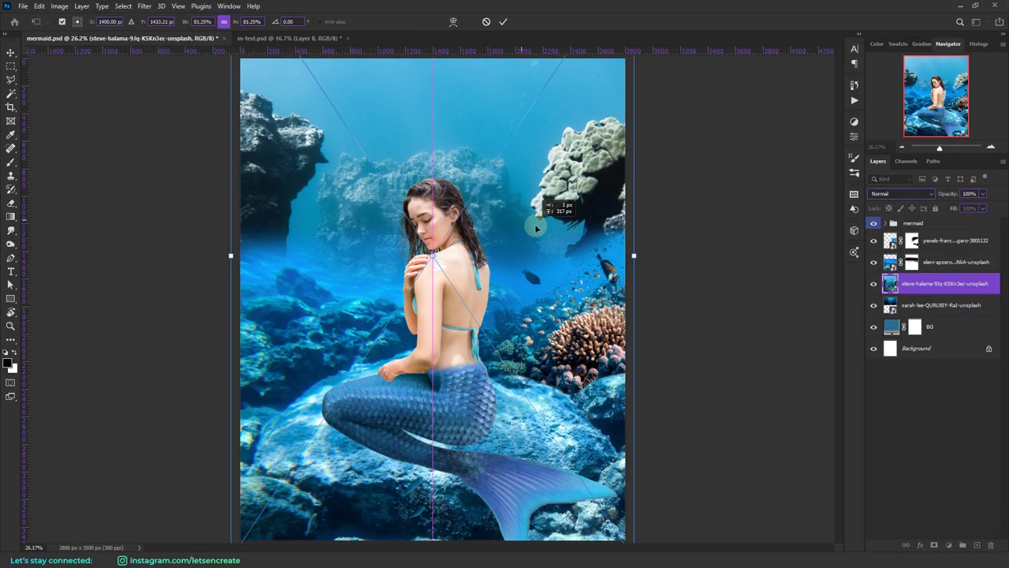
key(Return)
Step: Place the first tall coral-wall photo above the rock-wall layer and position it on the right side of the canvas
key(b)
click(411, 559)
drag(761, 142, 536, 244)
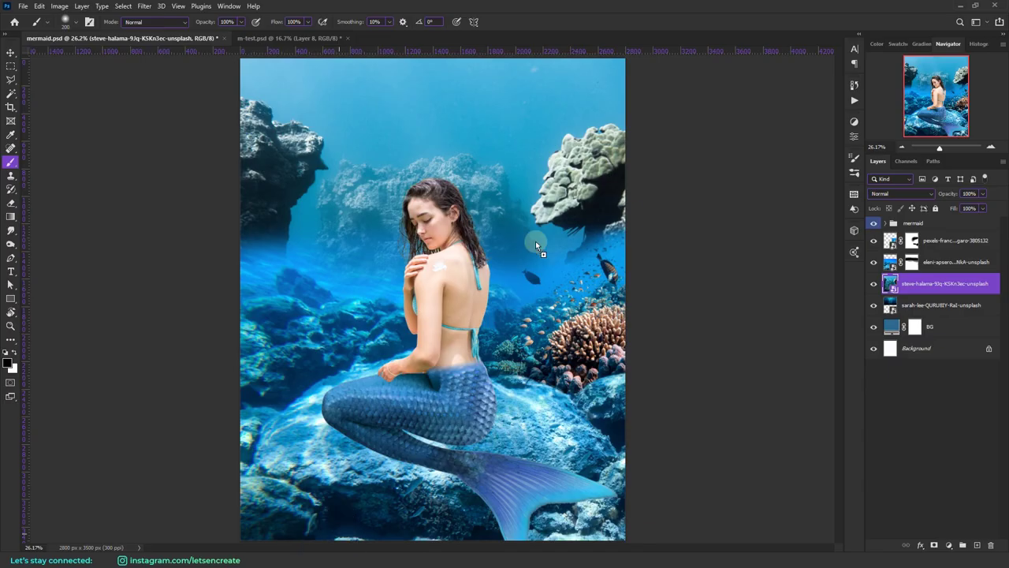
drag(480, 276, 625, 196)
click(503, 22)
Step: Place the second tall coral-wall photo, flip it horizontally, and position it on the left side of the canvas
click(412, 558)
drag(654, 142, 290, 311)
right_click(339, 173)
click(373, 344)
drag(489, 221, 493, 253)
mouse_move(312, 260)
mouse_down()
mouse_move(303, 217)
mouse_move(299, 247)
mouse_move(298, 205)
mouse_up()
click(503, 22)
Step: Paint the rock photo's mask with a soft brush to reveal the left coral wall down to the mermaid's rock
click(912, 261)
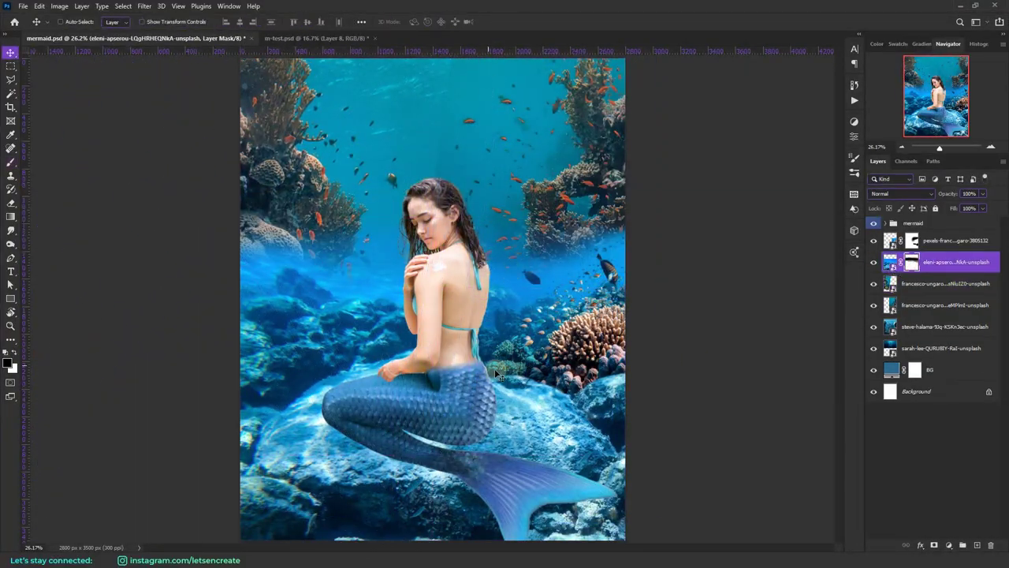
click(11, 162)
click(76, 23)
click(345, 186)
drag(297, 259, 245, 261)
click(77, 22)
click(518, 11)
mouse_move(336, 241)
mouse_down()
mouse_move(218, 331)
mouse_move(306, 315)
mouse_up()
mouse_move(303, 376)
mouse_down()
mouse_move(260, 386)
mouse_move(257, 234)
mouse_up()
key(bracketright)
key(bracketright)
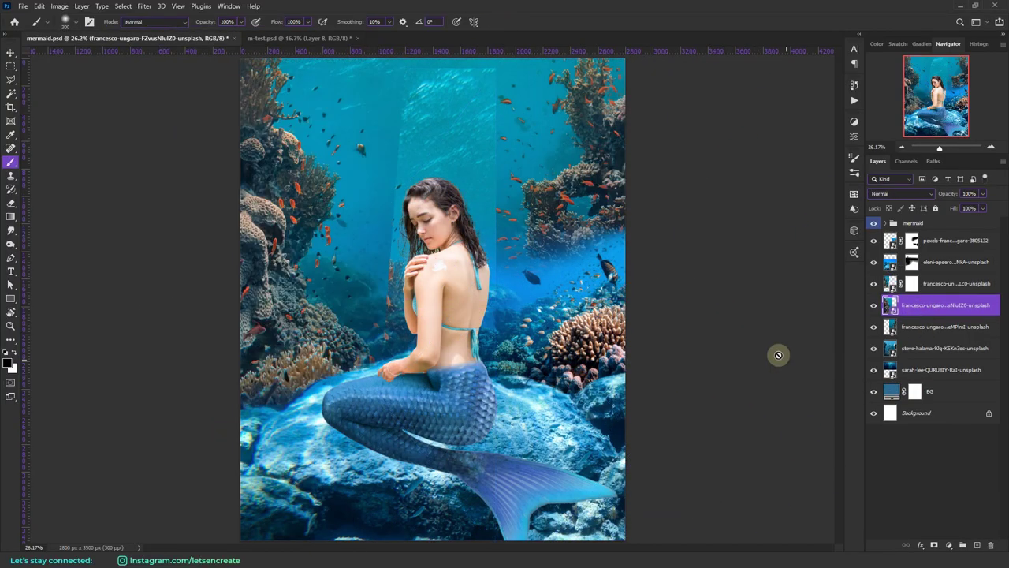
Step: Clone away the vertical seam in the water above and beside the mermaid's head on a new layer
key(v)
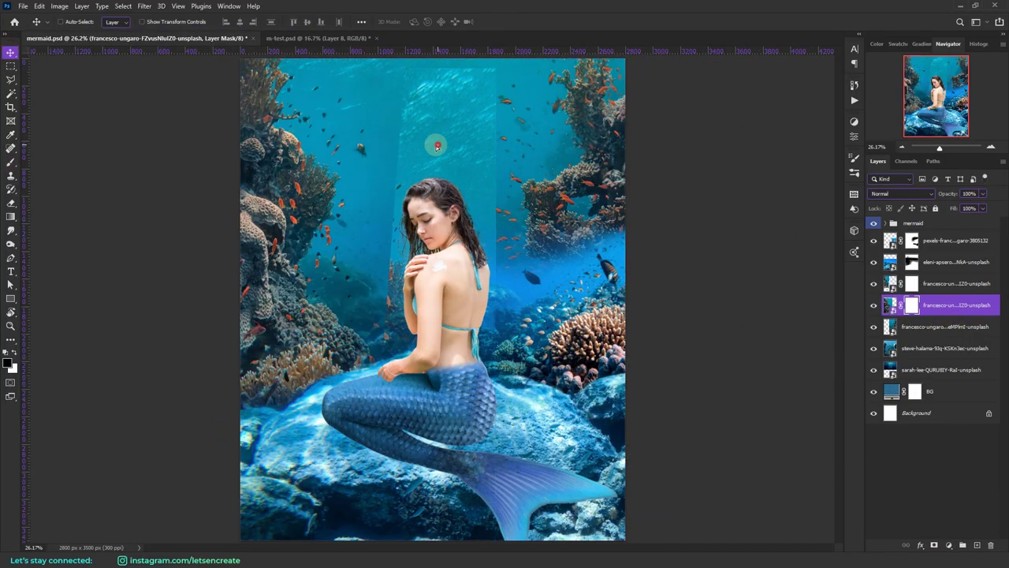
drag(435, 144, 540, 126)
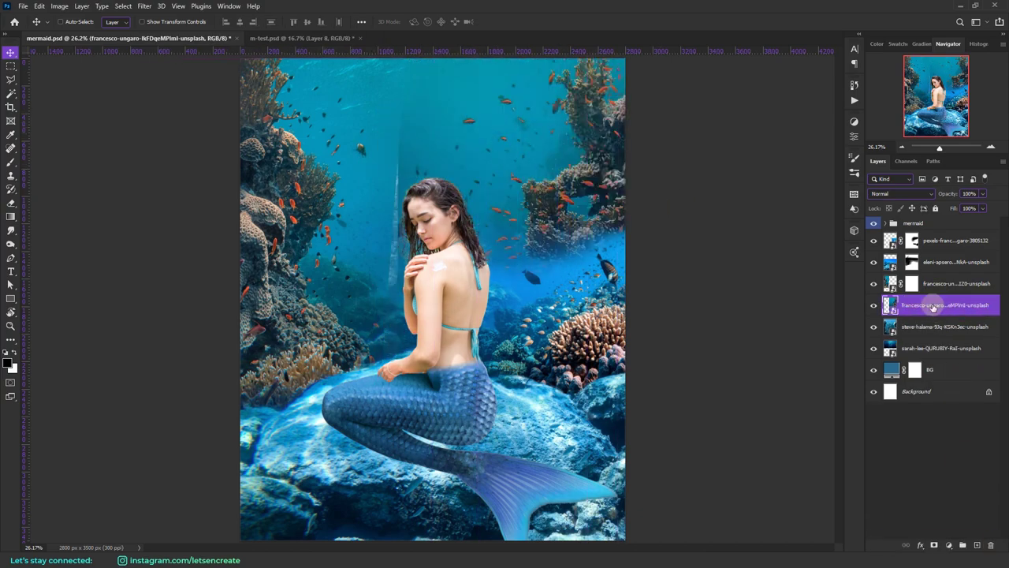
key(ctrl+shift+alt+n)
key(s)
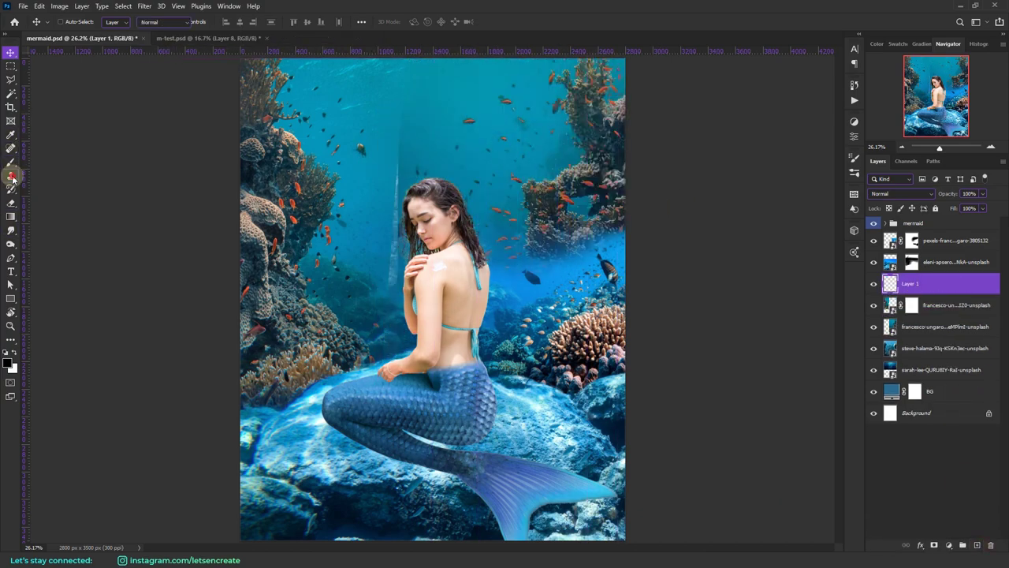
drag(392, 223, 393, 226)
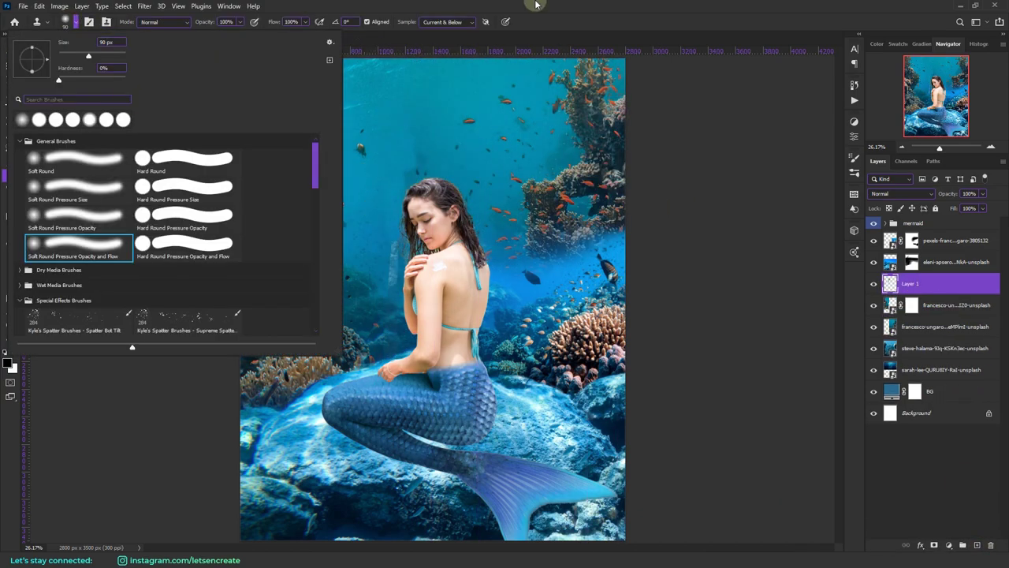
drag(428, 165, 430, 170)
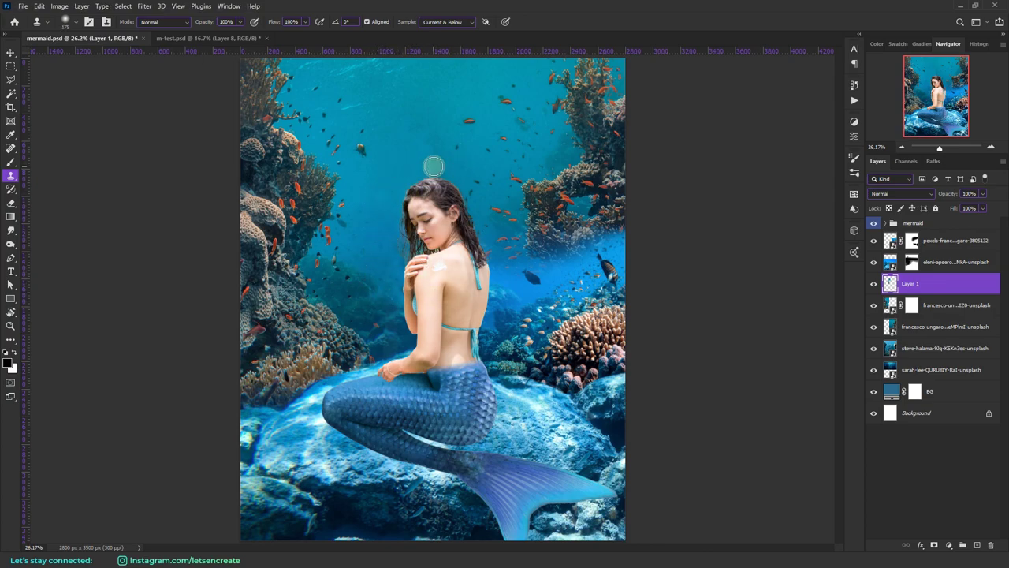
Step: Soften the coral reef photo's upper right area by painting its mask with a soft brush
key(alt+bracketright)
key(b)
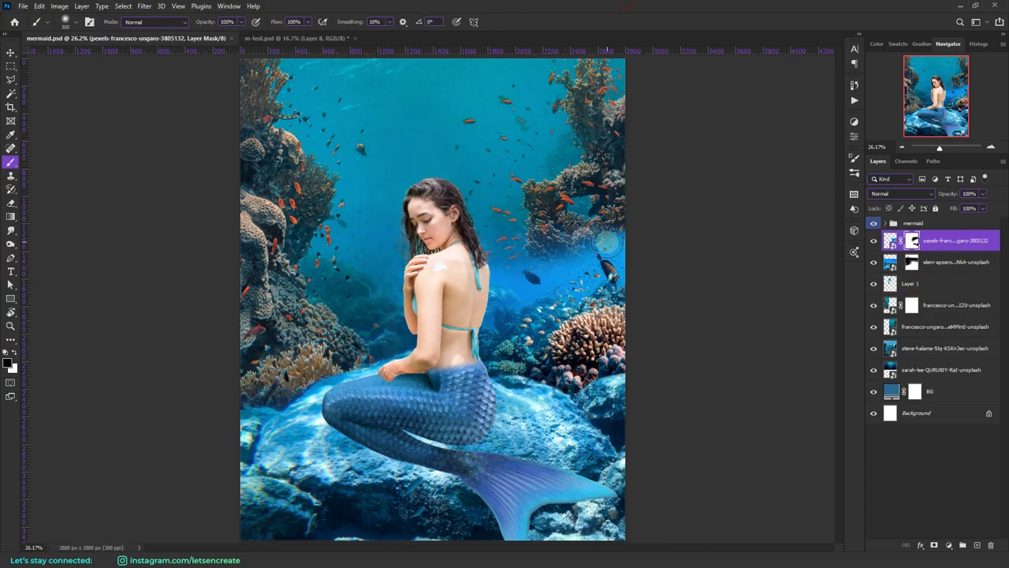
mouse_move(629, 263)
mouse_down()
mouse_move(636, 223)
mouse_move(590, 251)
mouse_up()
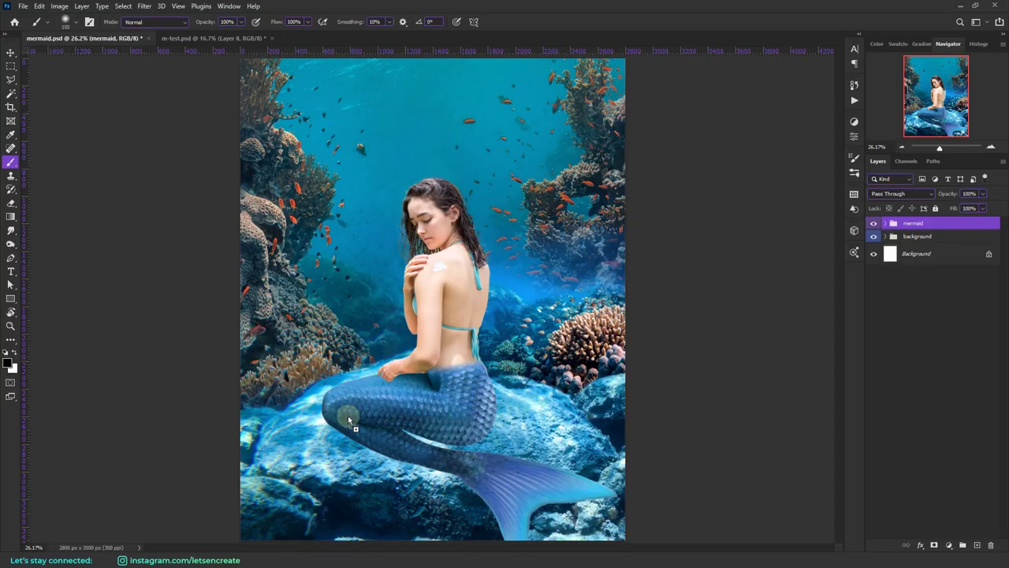
Step: Place the coral-380039 photo and cut out its coral cluster with Select and Mask, refining the resulting mask with the brush
drag(348, 415, 529, 273)
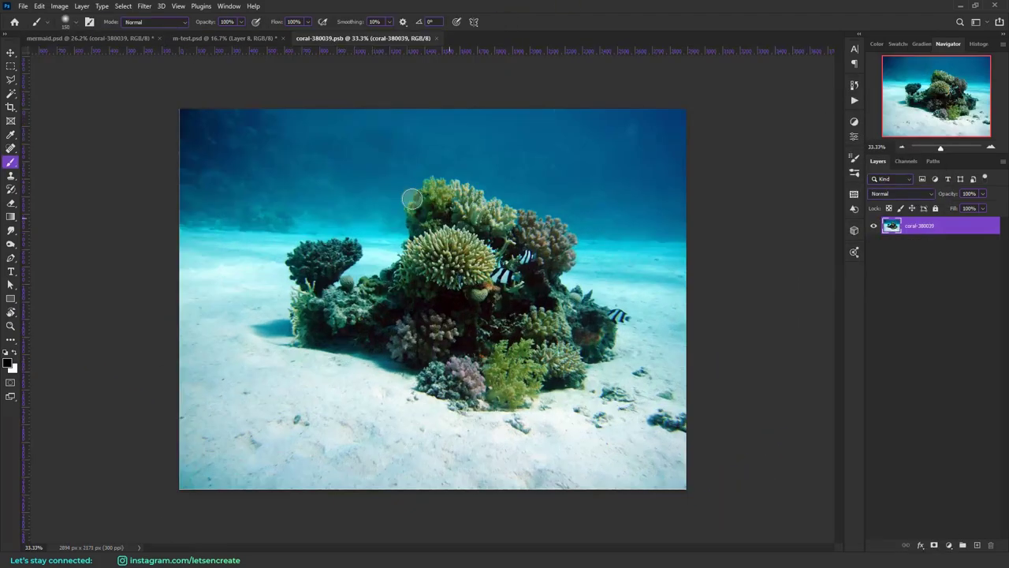
key(ctrl+alt+r)
mouse_move(266, 153)
mouse_down()
mouse_move(374, 213)
mouse_move(283, 388)
mouse_up()
key(r)
mouse_move(294, 339)
mouse_down()
mouse_move(347, 234)
mouse_move(520, 201)
mouse_move(617, 318)
mouse_move(597, 364)
mouse_up()
click(946, 537)
key(b)
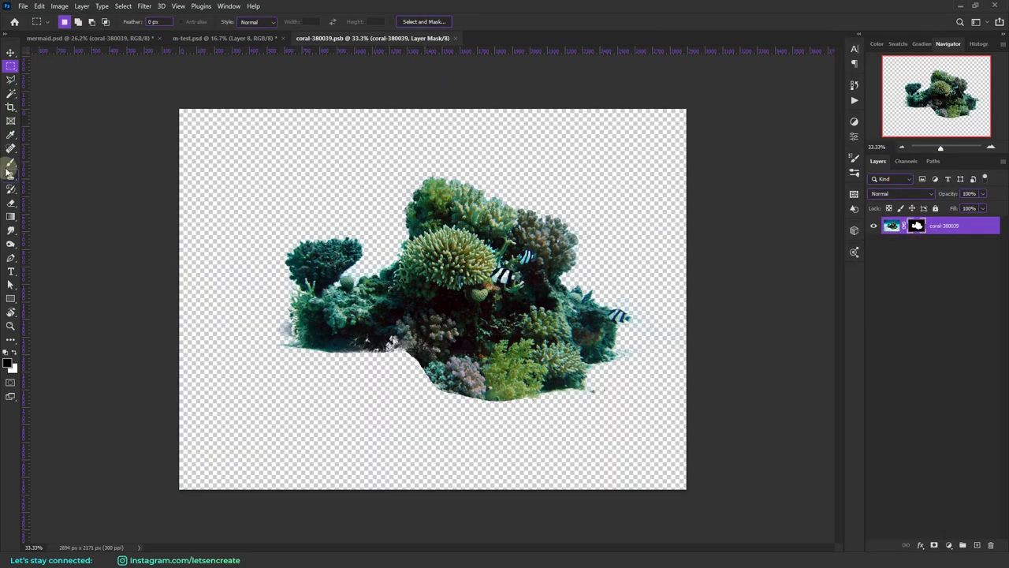
drag(471, 278, 440, 302)
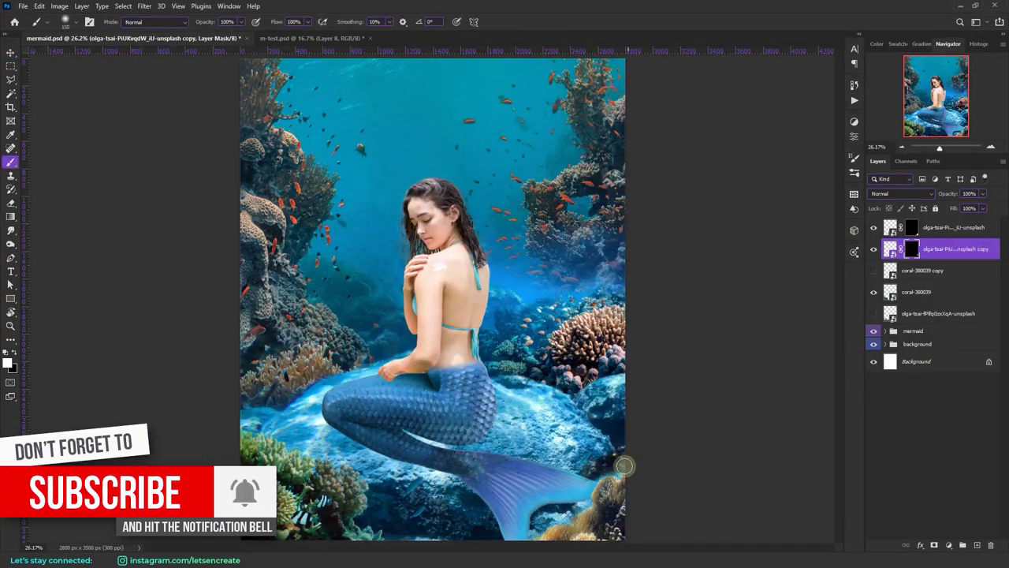
Step: Paint the duplicated coral element's mask to reveal it along the canvas's lower right edge beside the tail fin
drag(624, 466, 587, 426)
key(x)
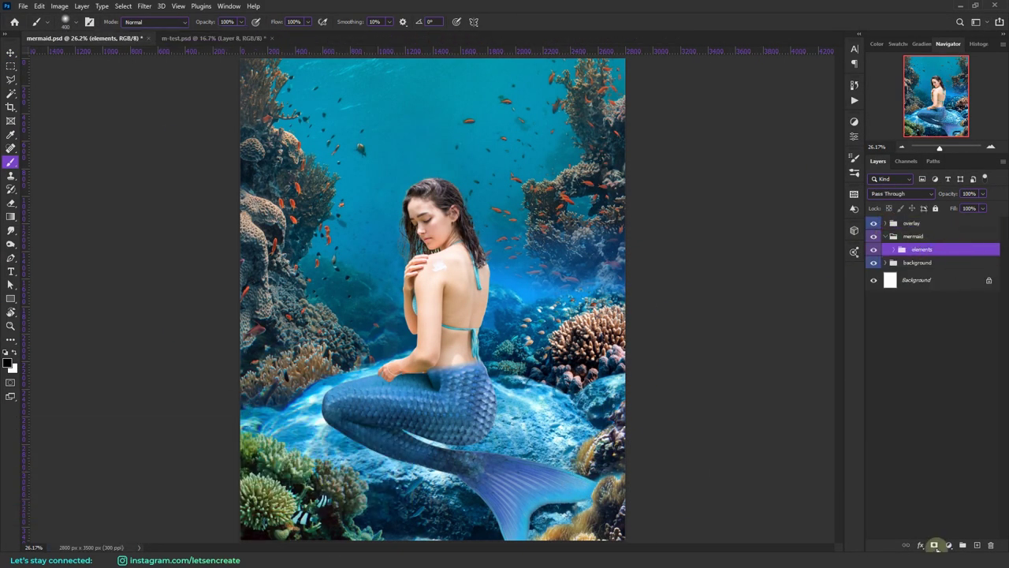
Step: Add a dark blue Solid Color fill clipped to the mermaid's elements group
click(948, 546)
click(960, 358)
click(815, 161)
drag(878, 123, 877, 131)
click(969, 67)
alt+click(896, 264)
Step: Set the mermaid's colour fill to Hard Light blending and adjust its blue shade
click(901, 193)
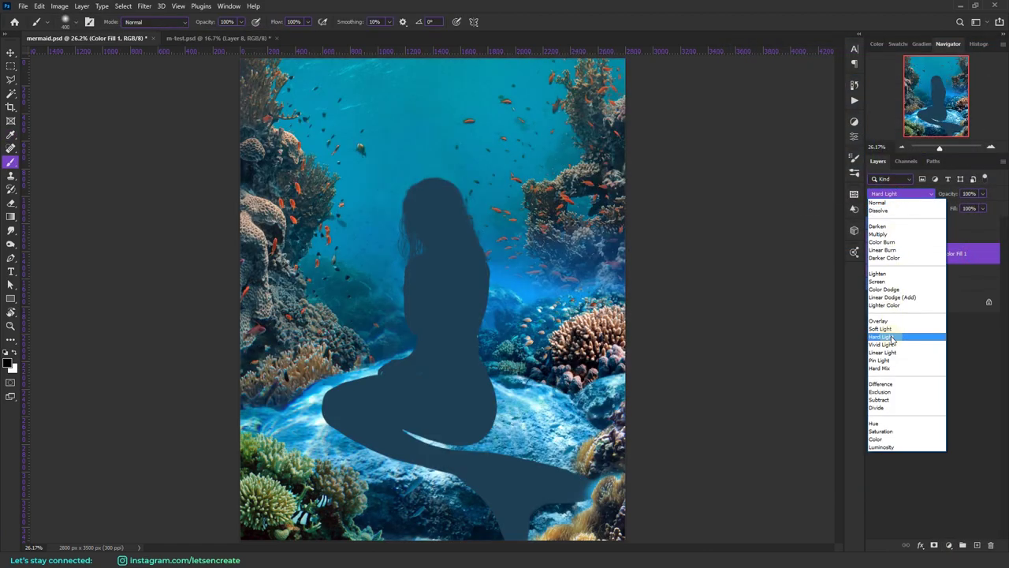
click(892, 339)
double_click(908, 253)
mouse_move(811, 143)
mouse_down()
mouse_move(833, 139)
mouse_move(815, 140)
mouse_up()
click(946, 67)
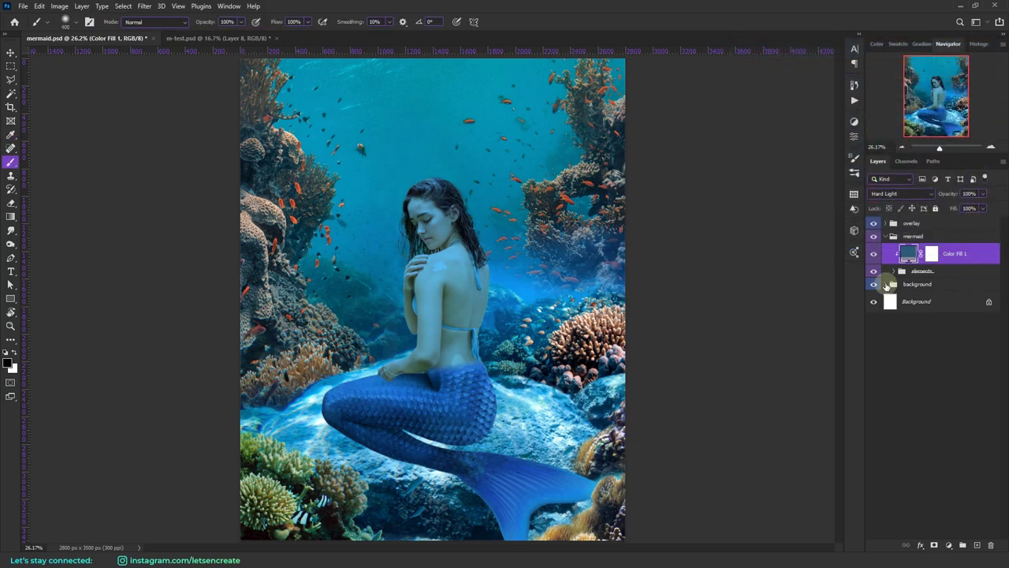
Step: Duplicate the colour fill into the background group, clipped to the coral reef photo, with the colour #22506b
click(888, 285)
drag(968, 253, 915, 293)
click(874, 301)
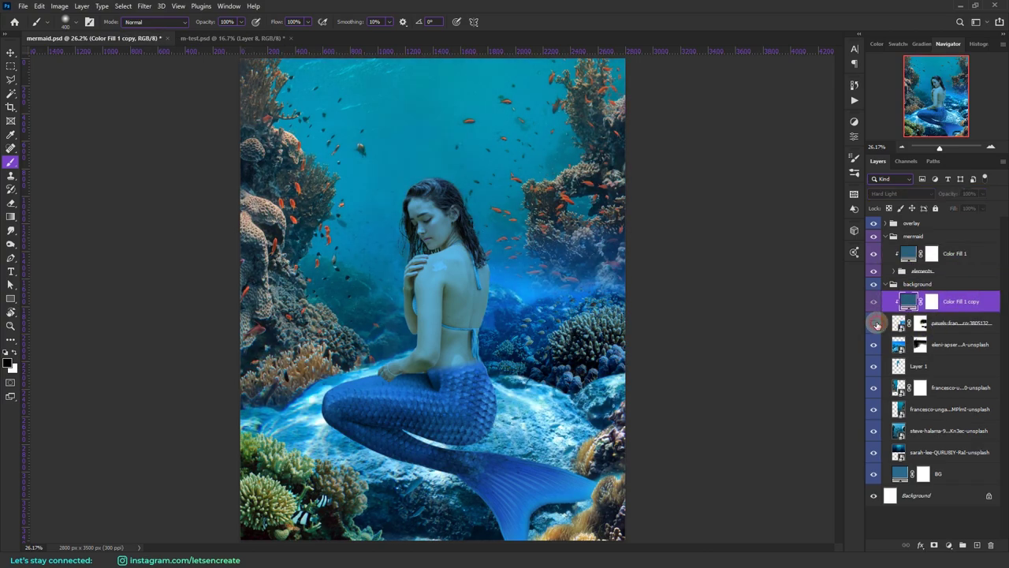
double_click(907, 301)
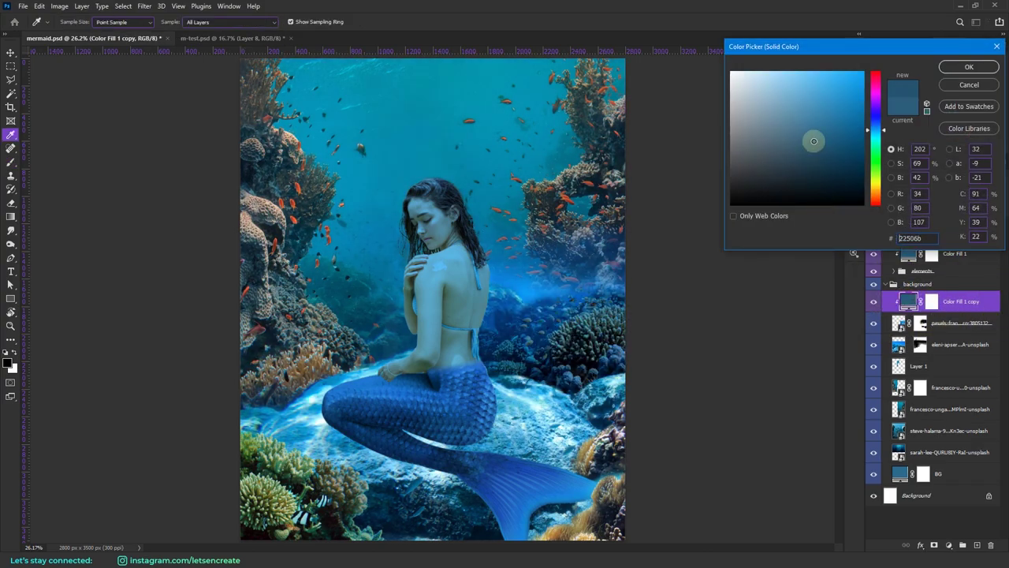
key(Return)
Step: Add a clipped Exposure adjustment to the coral reef photo with gamma correction 1.20
click(954, 322)
click(948, 545)
click(946, 419)
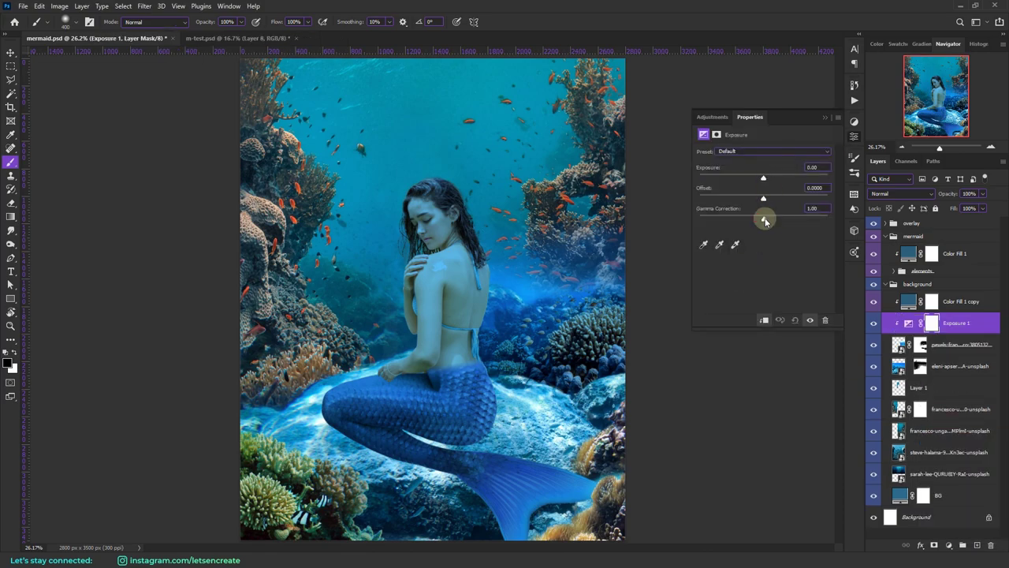
mouse_move(764, 219)
mouse_down()
mouse_move(728, 220)
mouse_move(752, 220)
mouse_up()
drag(764, 178, 762, 179)
drag(764, 199, 763, 199)
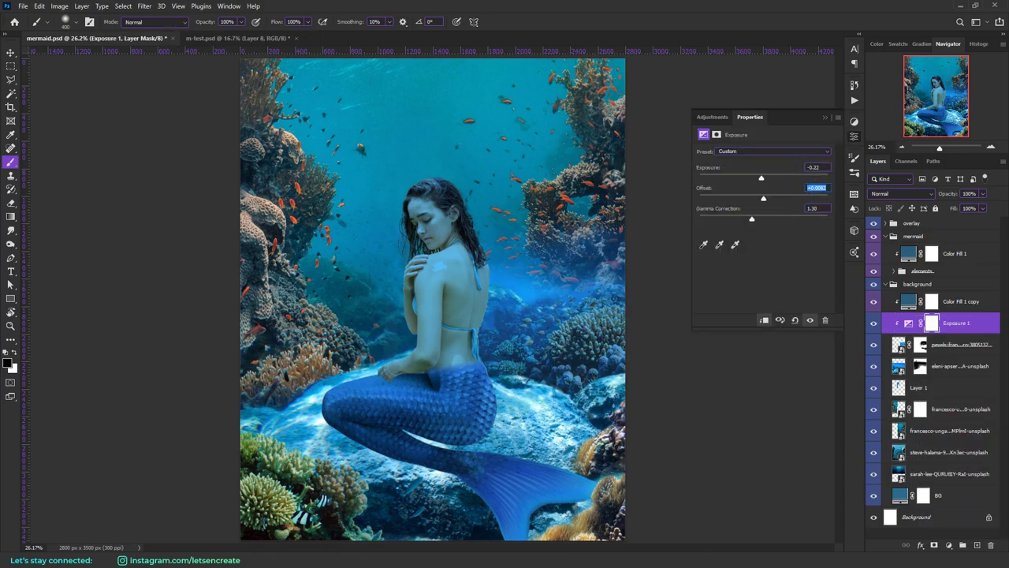
click(813, 167)
click(825, 118)
Step: Duplicate the colour fill and Exposure pair above the rock photo, clip both to it, and hide the copied fill
shift+click(978, 306)
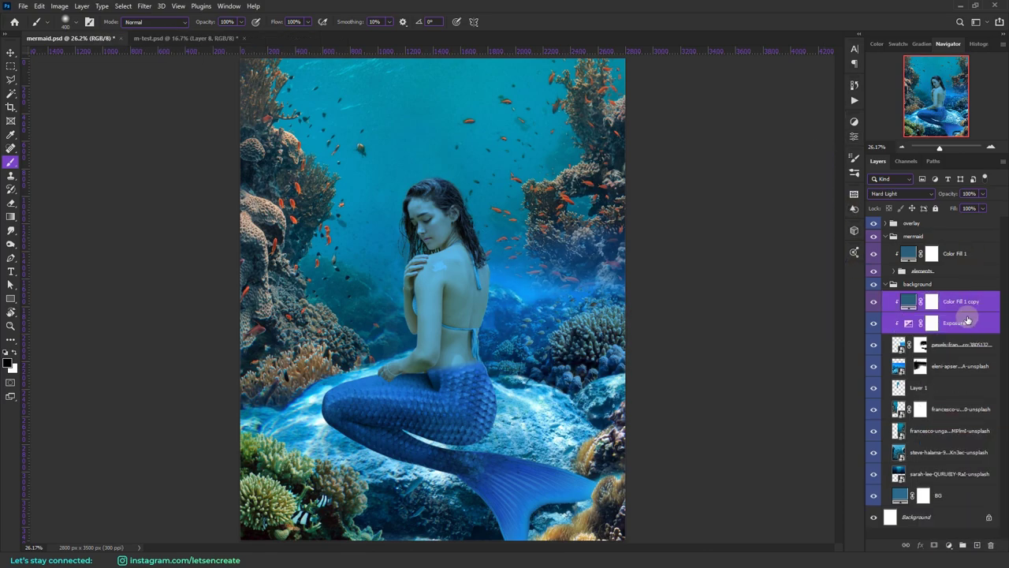
drag(969, 317, 950, 355)
alt+click(900, 398)
alt+click(899, 377)
click(874, 366)
Step: Set the rock photo's Exposure adjustment to gamma correction 0.93 and lower its exposure slightly
double_click(909, 388)
drag(752, 220, 766, 220)
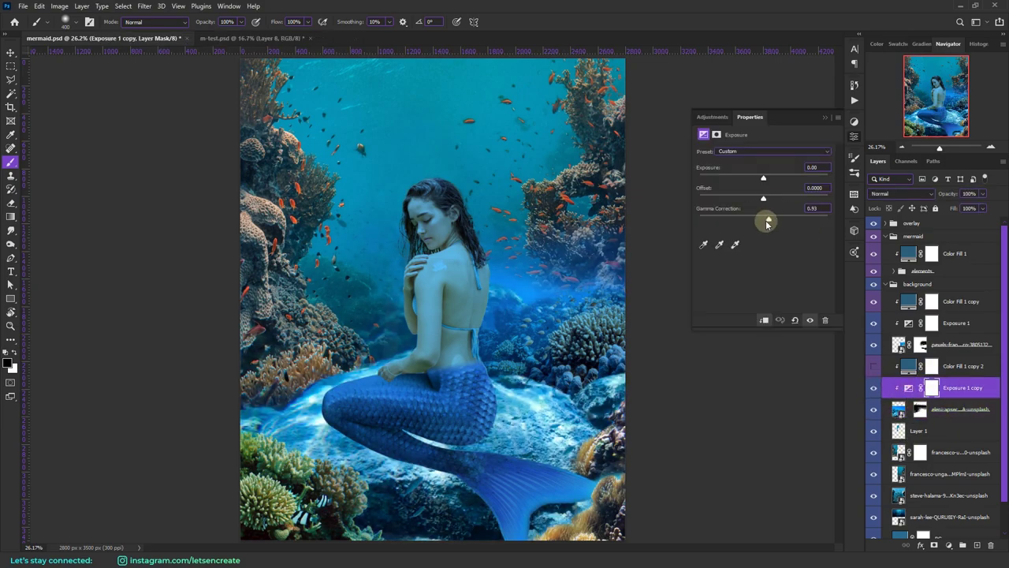
drag(763, 178, 758, 179)
click(824, 117)
Step: Group Layer 1 with the two coral-wall photo layers
scroll(946, 331, down, 2)
click(965, 271)
shift+click(969, 294)
click(887, 401)
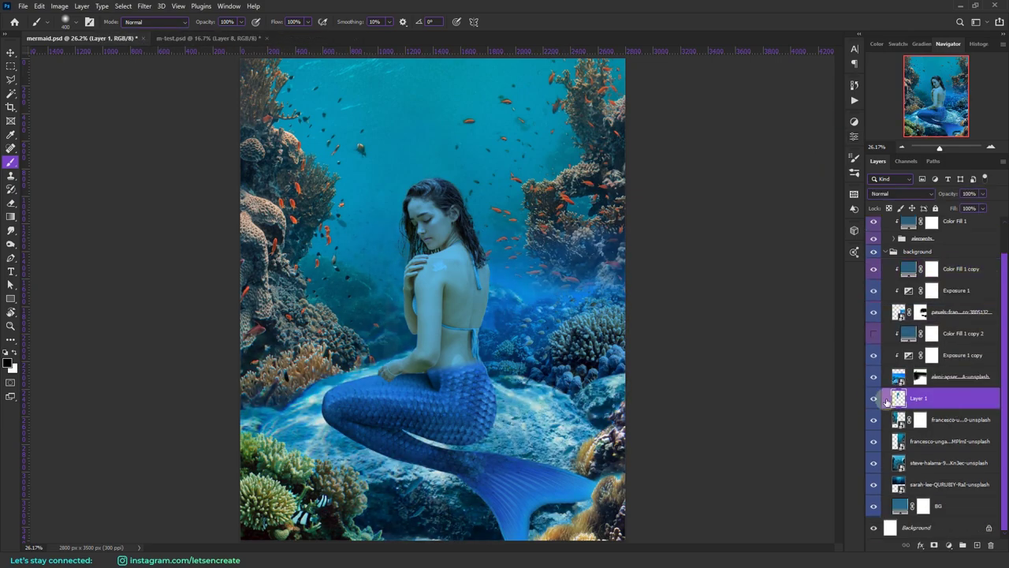
shift+click(946, 440)
key(ctrl+g)
Step: Duplicate the colour fill and Exposure pair, clipped above the coral-wall group, and again above the rock-wall photo
click(967, 301)
shift+click(968, 322)
key(ctrl+alt+g)
drag(968, 322, 969, 452)
click(971, 430)
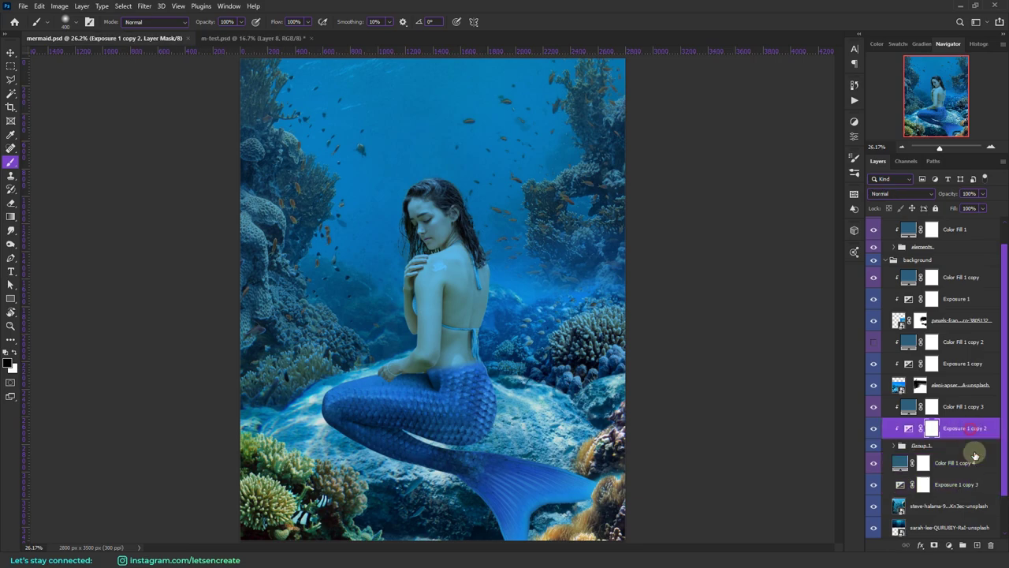
click(950, 545)
click(972, 404)
drag(763, 163, 709, 164)
key(Delete)
Step: Save the document and duplicate the colour fill and Exposure pair into the overlay group, clipped to its elements group
key(ctrl+s)
scroll(991, 268, up, 2)
click(967, 314)
shift+click(968, 337)
drag(968, 337, 957, 231)
alt+click(932, 249)
Step: Change the overlay group's colour fill to a slightly lighter, less saturated blue
double_click(910, 240)
click(800, 128)
click(968, 65)
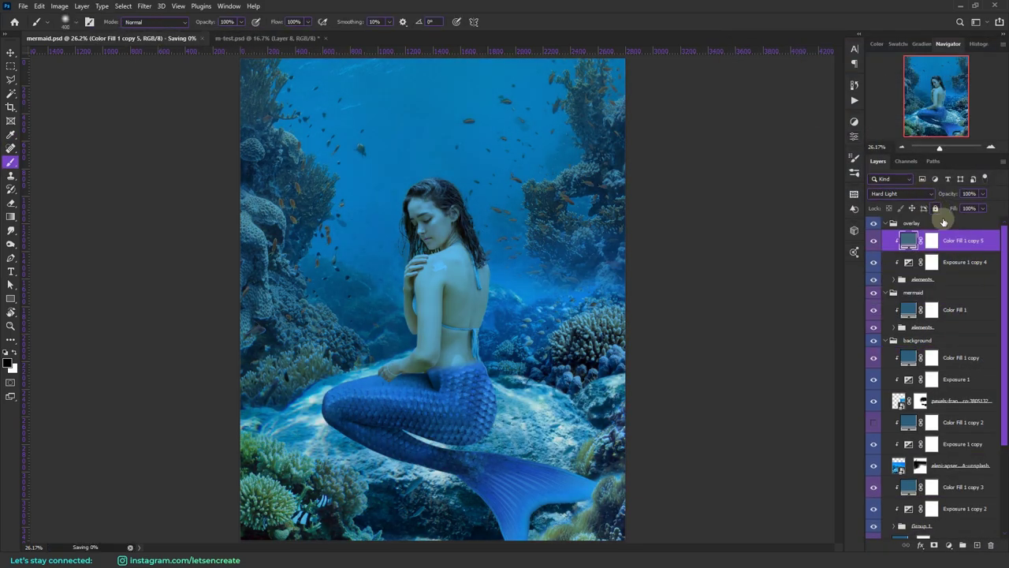
Step: Collapse the overlay and mermaid groups and compare the composite with a background layer hidden and shown
click(885, 223)
click(886, 237)
click(874, 310)
click(874, 310)
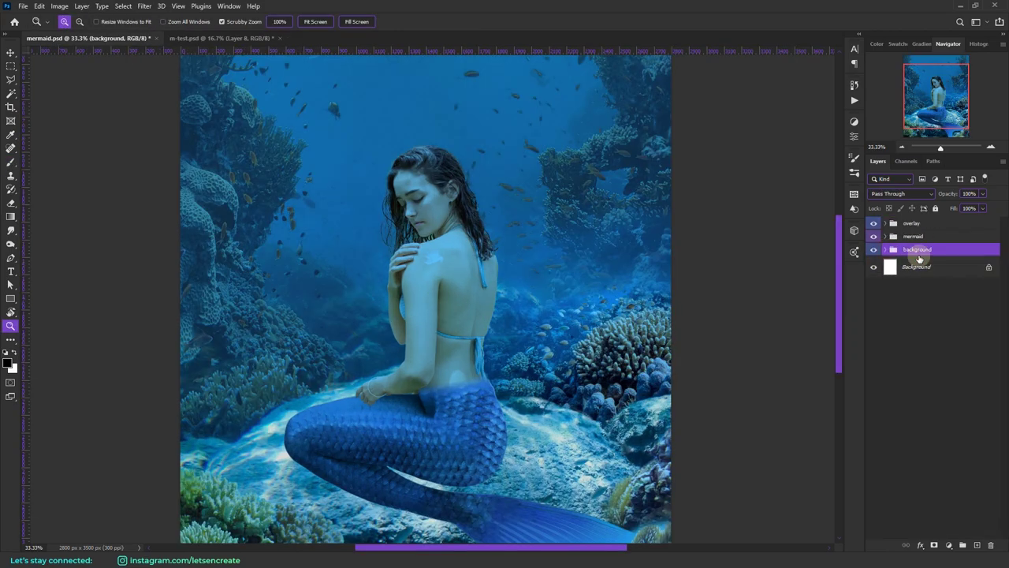
Step: Open the seated woman's smart object and remove the white sunscreen from her shoulder with the Spot Healing Brush
click(887, 236)
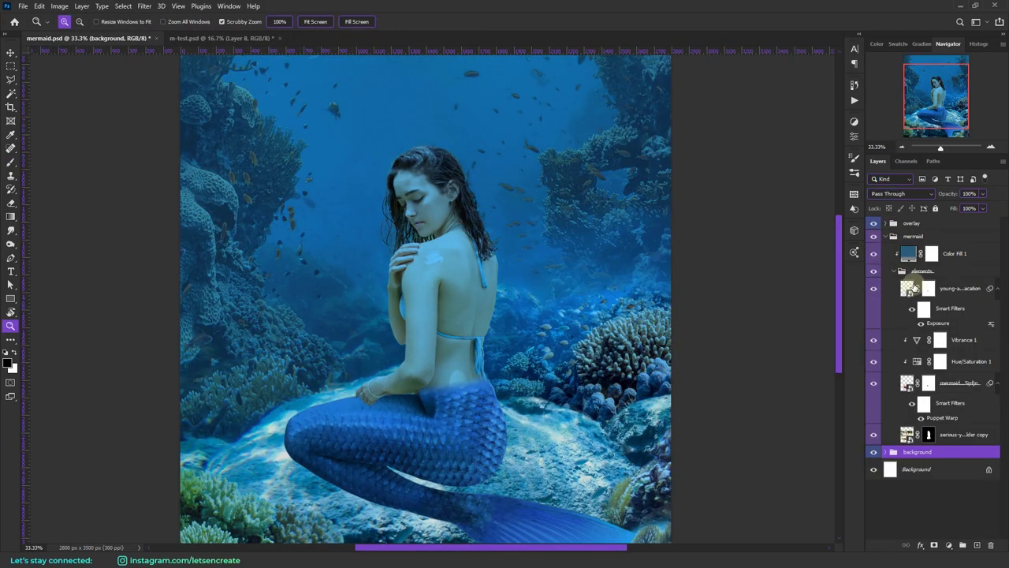
double_click(906, 436)
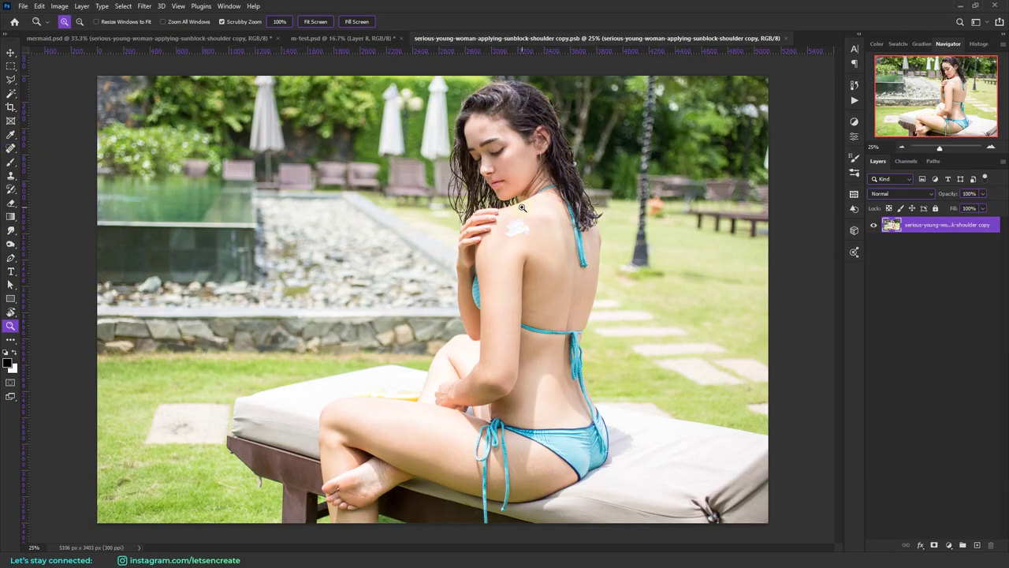
click(963, 544)
key(s)
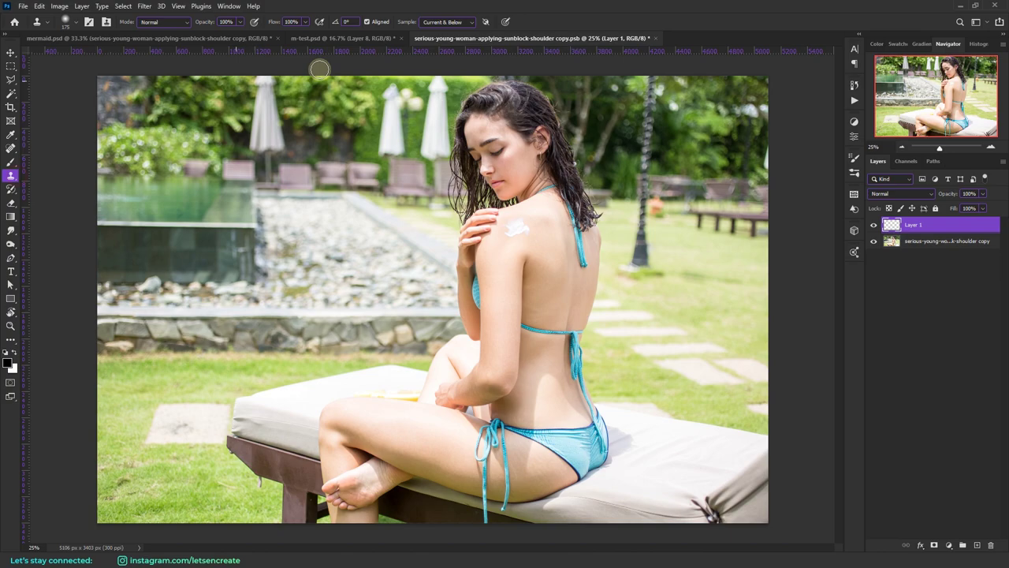
click(906, 242)
key(j)
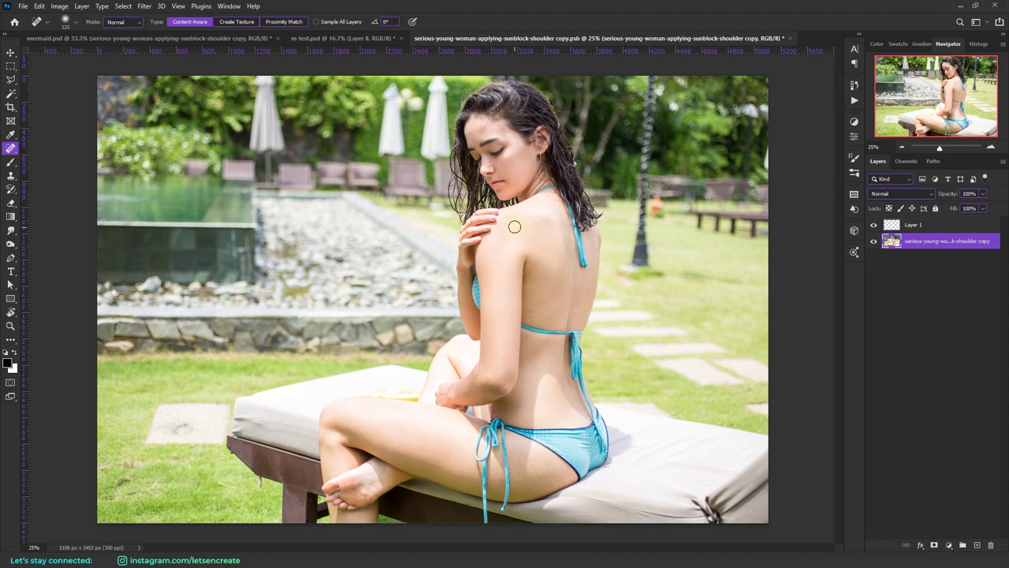
Step: Keep only the retouched photo layer in the woman's smart object, close it, and save the mermaid document
key(ctrl+z)
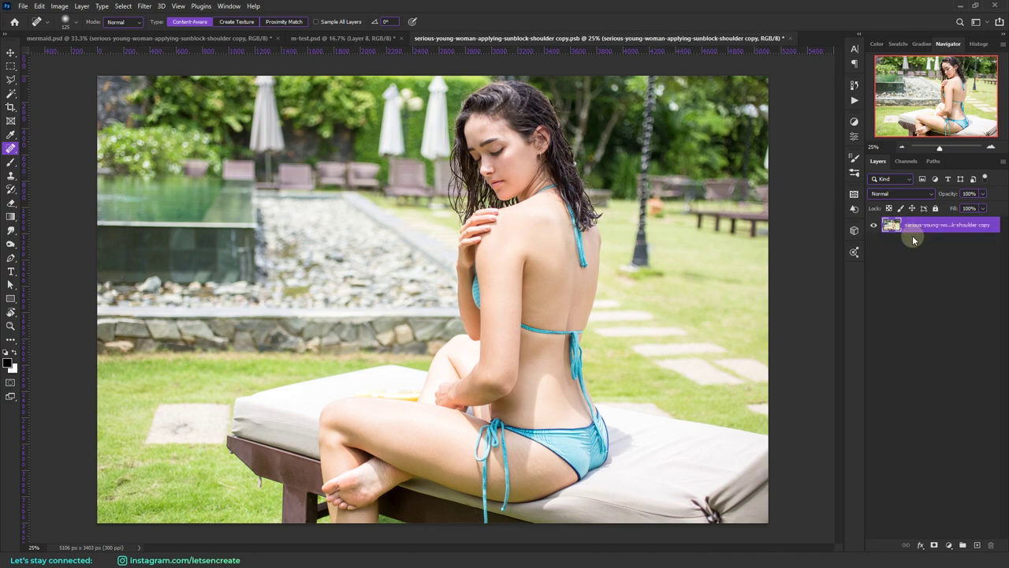
click(787, 39)
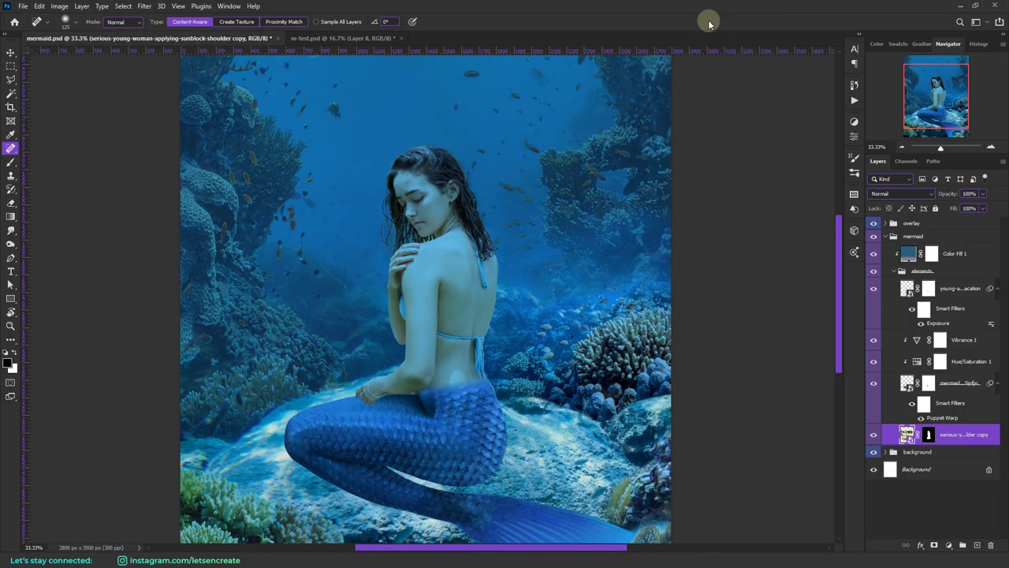
key(ctrl+s)
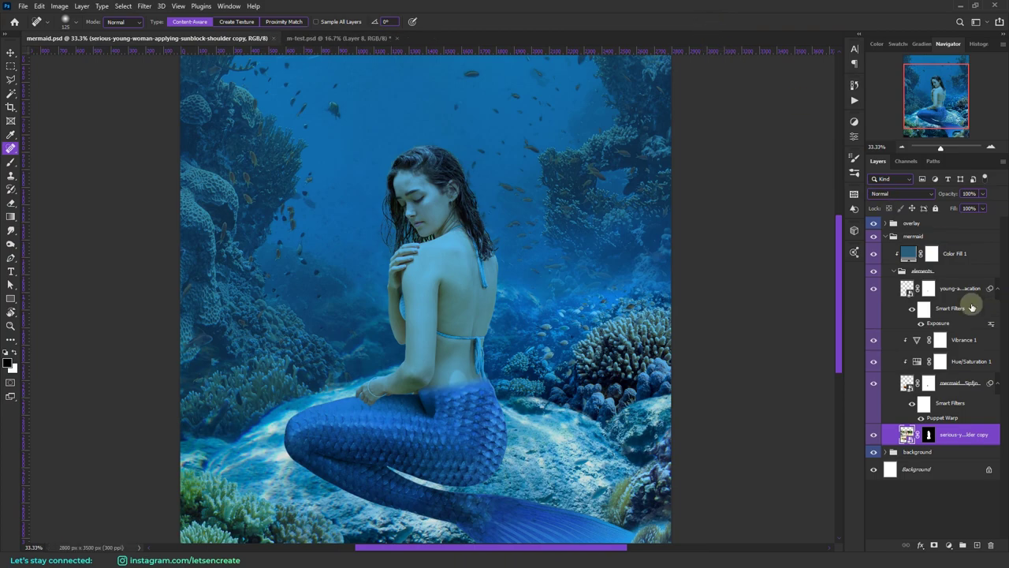
Step: Apply a Liquify filter to the seated woman's layer, raising her Smile to about 70
click(139, 7)
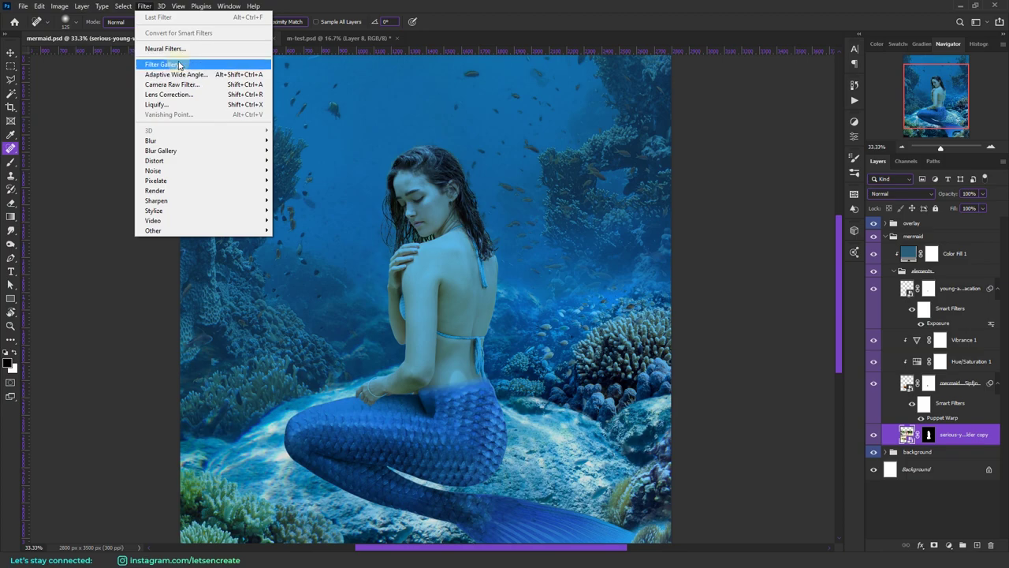
click(157, 104)
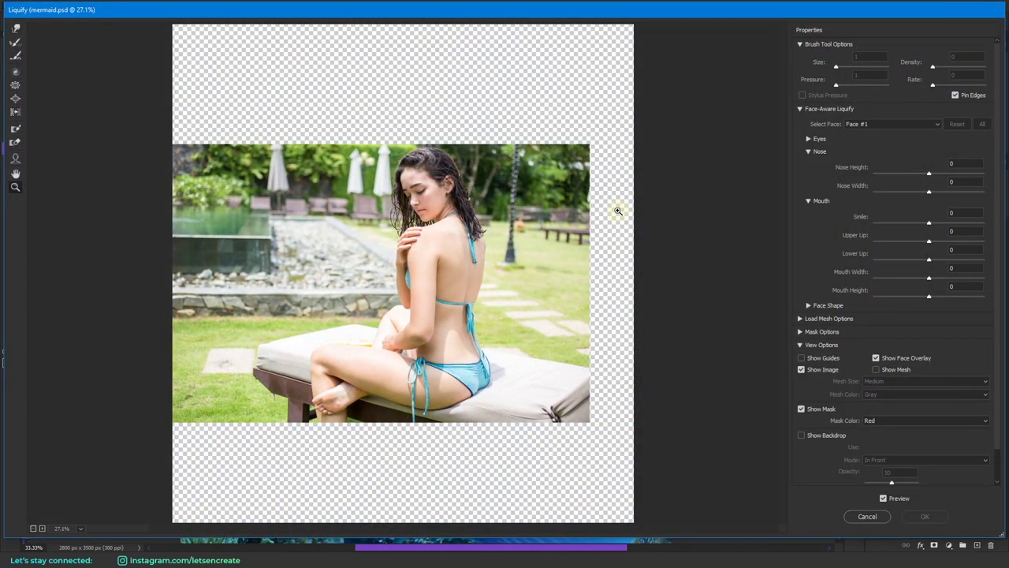
click(436, 240)
click(436, 262)
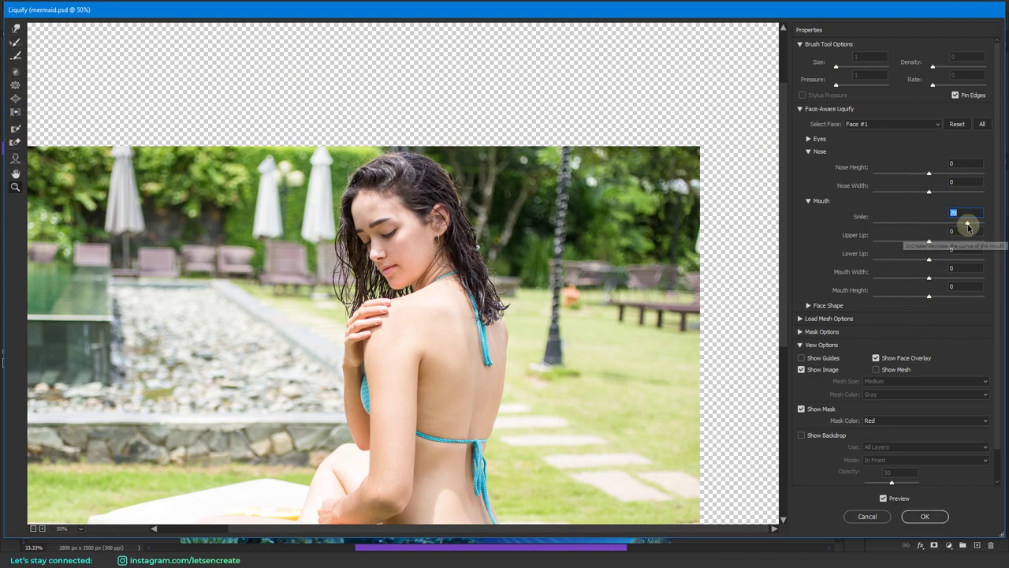
click(926, 516)
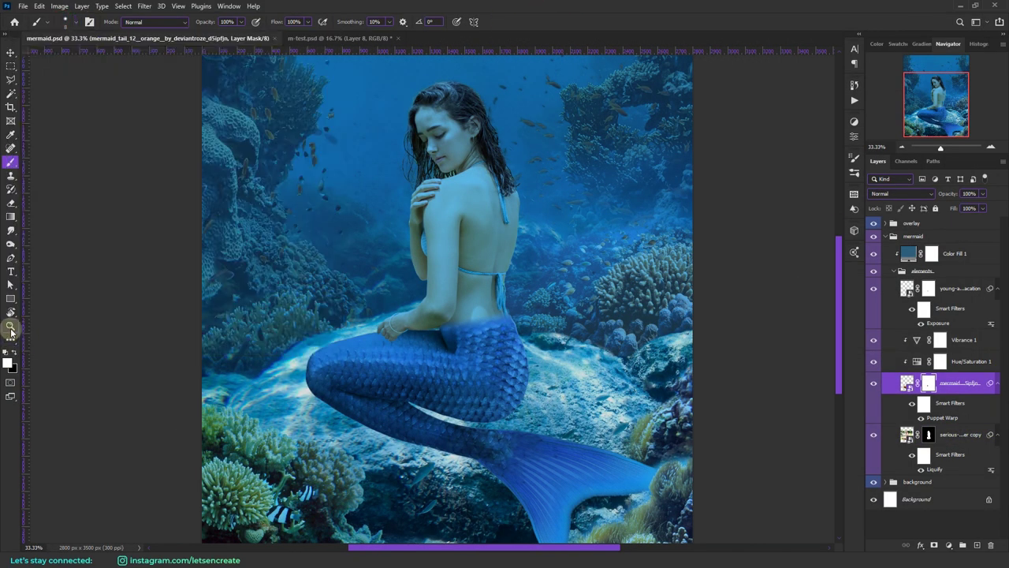
Step: Soften the tail's upper edge on its mask at the waist and add a clipped Color-mode layer for skin tone
key(ctrl+plus)
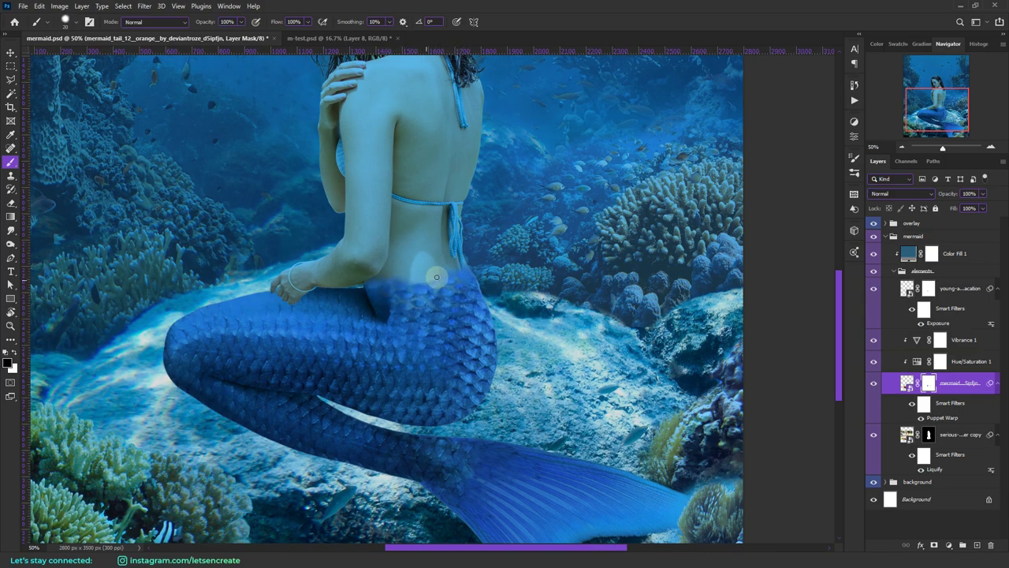
alt+click(402, 281)
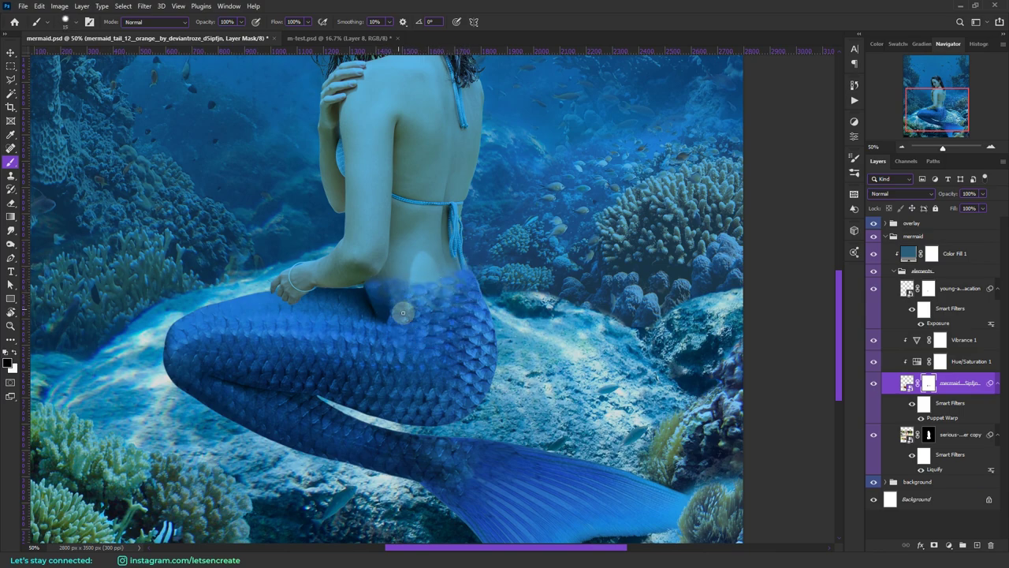
key(ctrl+shift+alt+n)
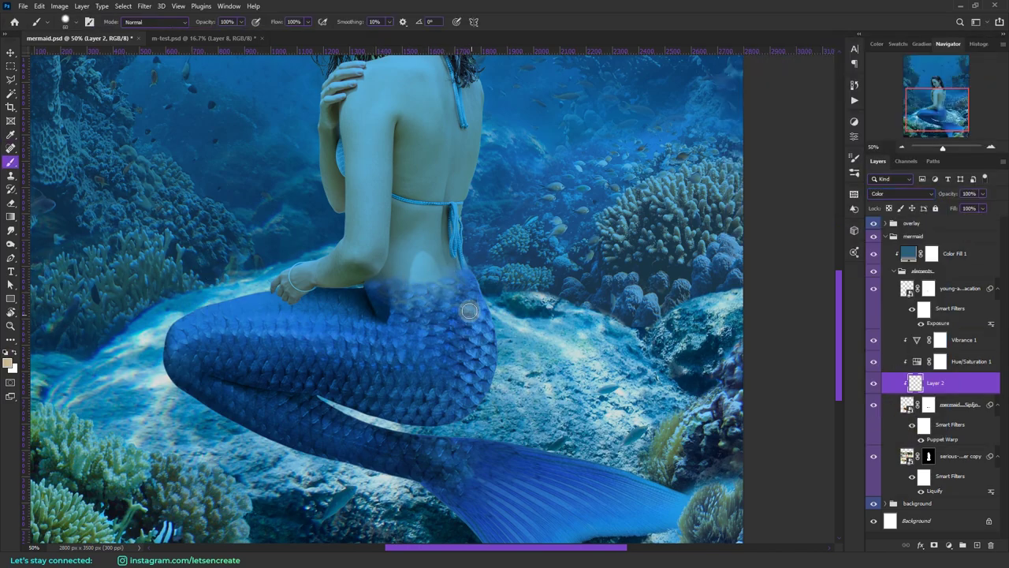
Step: Place the seashell-2334793 image, quick-select the white shell, and mask out its stone background
key(ctrl+0)
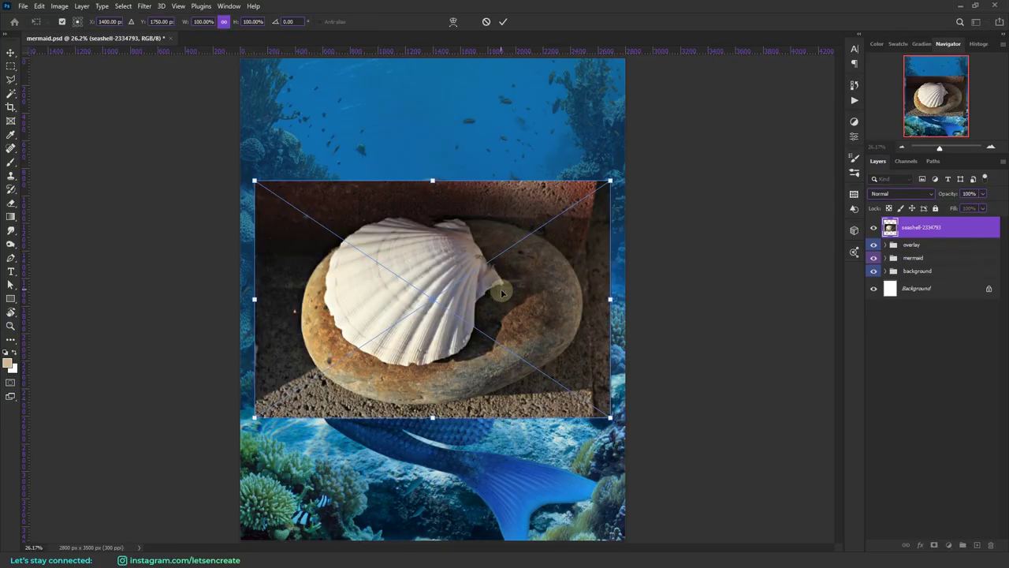
key(Return)
key(w)
mouse_move(400, 252)
mouse_down()
mouse_move(378, 241)
mouse_move(400, 232)
mouse_up()
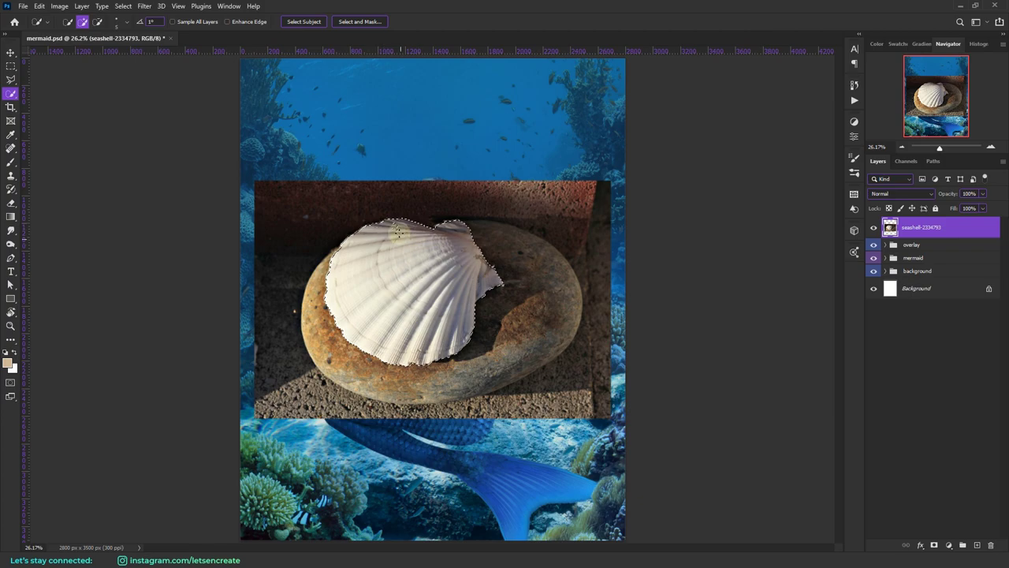
click(934, 545)
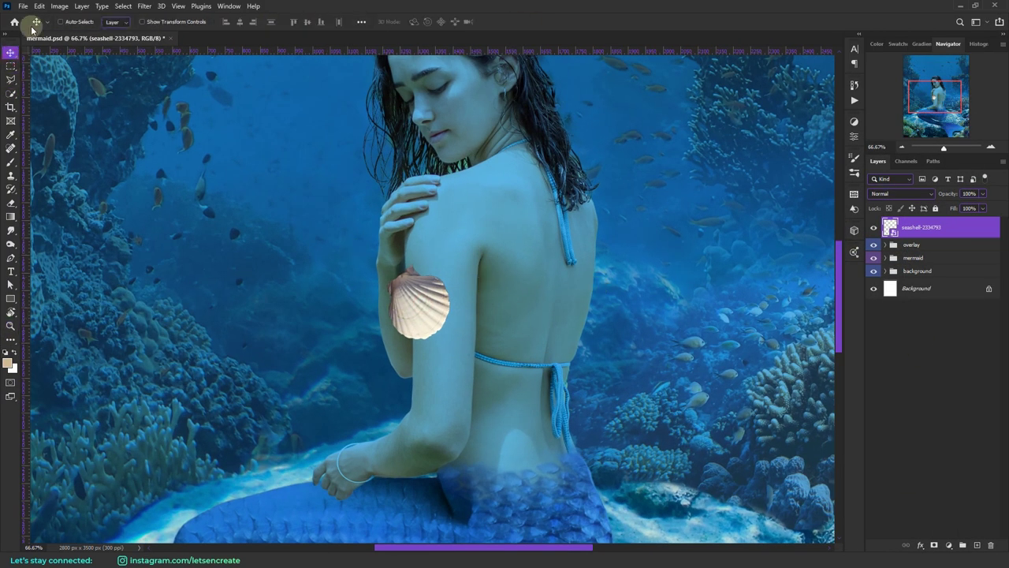
Step: Rotate the small seashell and position it over the woman's chest beside her upper arm
key(ctrl+t)
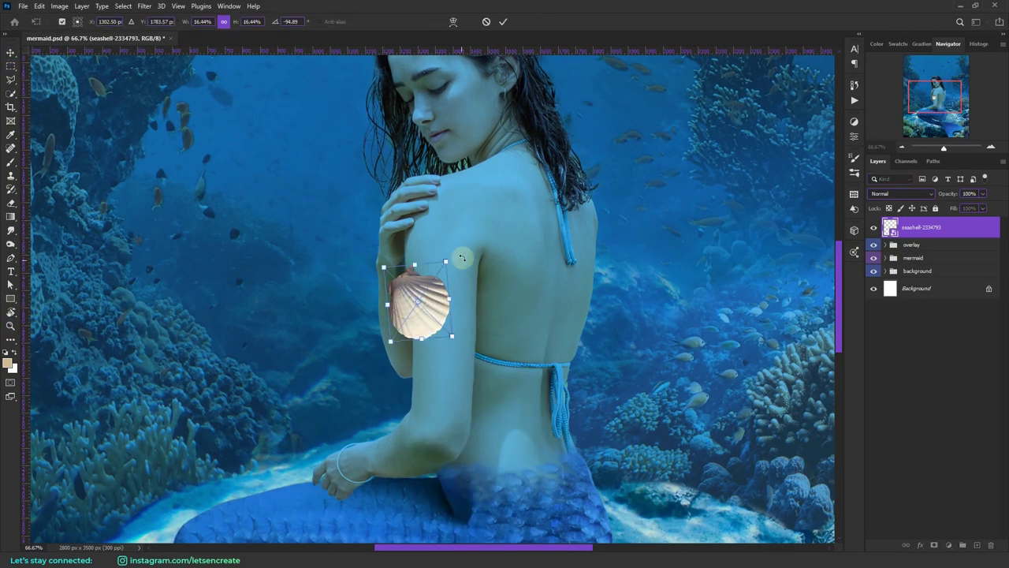
drag(462, 257, 291, 373)
right_click(430, 296)
click(469, 469)
drag(501, 245, 426, 282)
key(Return)
Step: Mask the seashell to the sliver visible behind the arm and move it into the mermaid group's elements
key(m)
right_click(406, 298)
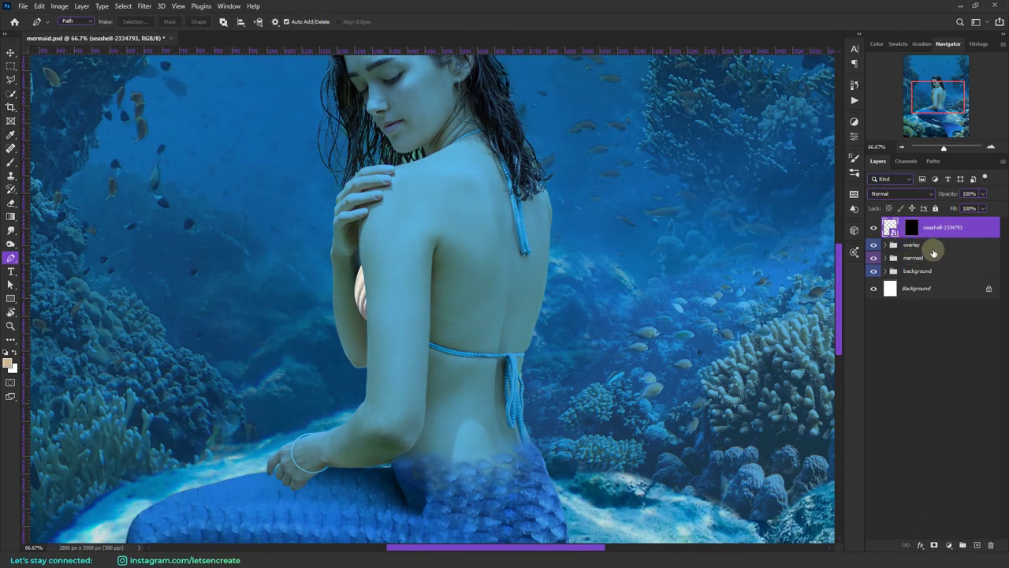
drag(932, 252, 872, 286)
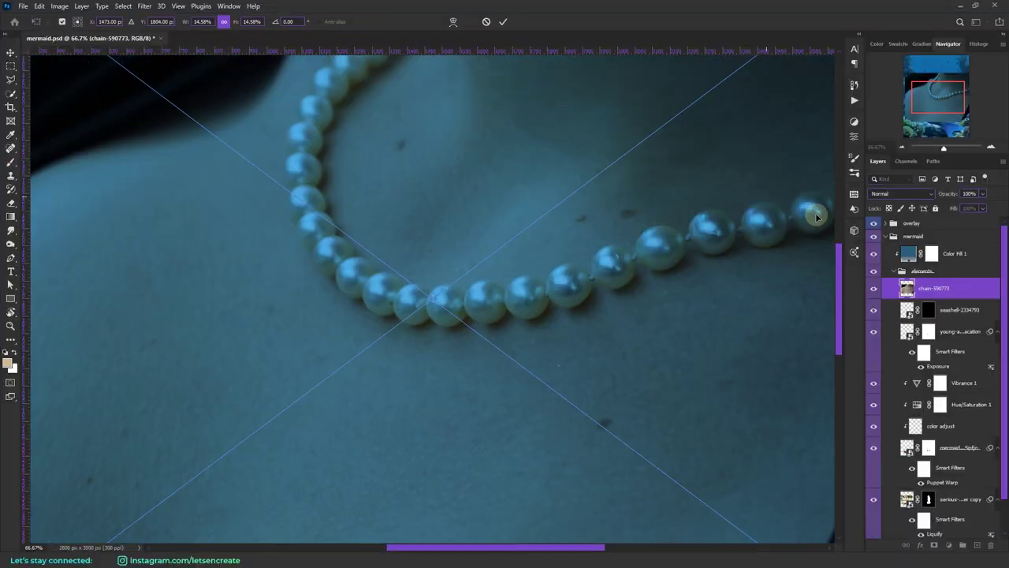
Step: Commit the placed chain-590773 pearl photo as a smart object in the elements group and open its contents
key(Return)
right_click(965, 289)
click(883, 237)
double_click(907, 289)
click(88, 38)
click(873, 290)
click(226, 39)
Step: Paint every pearl of the necklace on a layer mask, invert the mask to isolate the pearls, and close the smart object
right_click(11, 94)
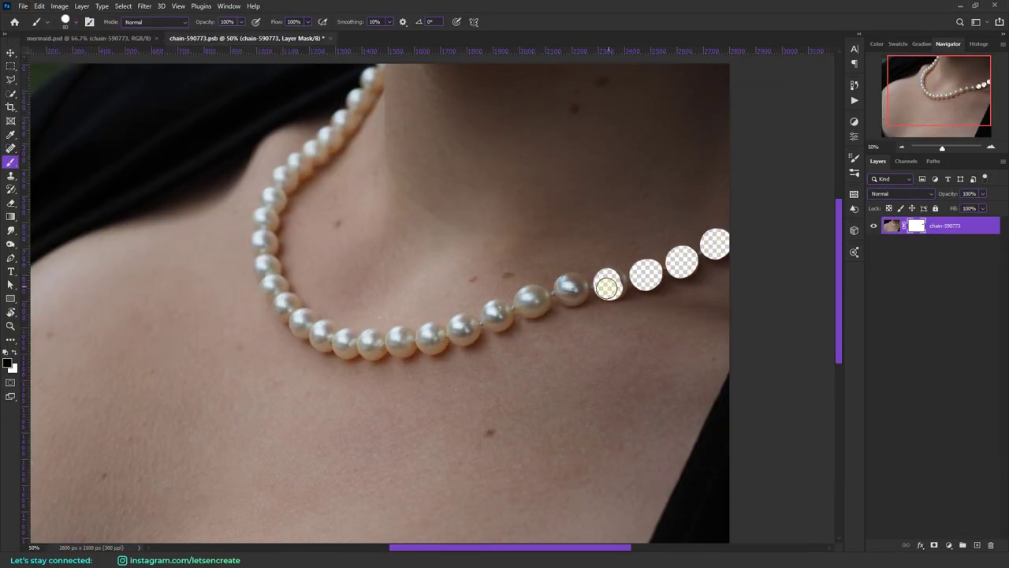
key(ctrl+plus)
mouse_move(513, 318)
mouse_down()
mouse_move(207, 256)
mouse_move(220, 212)
mouse_move(208, 235)
mouse_move(210, 196)
mouse_up()
scroll(210, 196, up, 2)
mouse_move(218, 234)
mouse_down()
mouse_move(290, 161)
mouse_move(346, 162)
mouse_up()
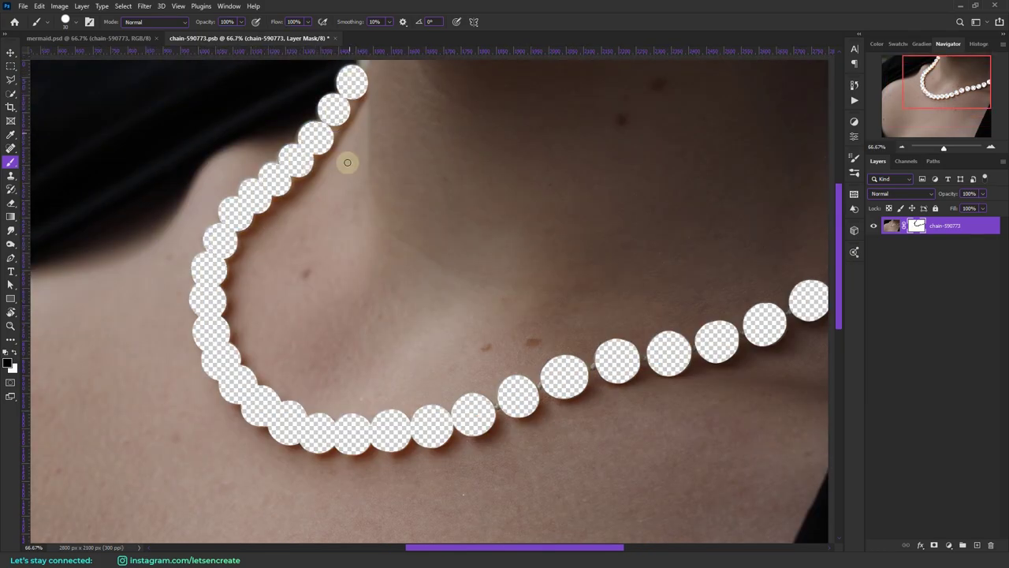
key(ctrl+i)
click(334, 38)
Step: Flip the pearl strand copy, scale it to about 17%, and rotate it along the bikini strap across the back
key(ctrl+t)
drag(186, 22, 175, 31)
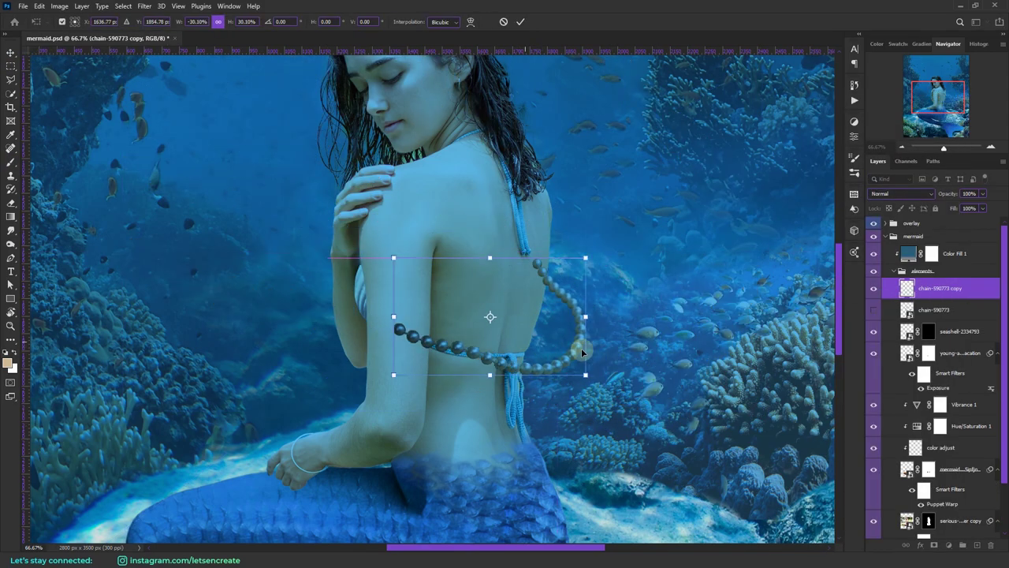
drag(581, 348, 525, 332)
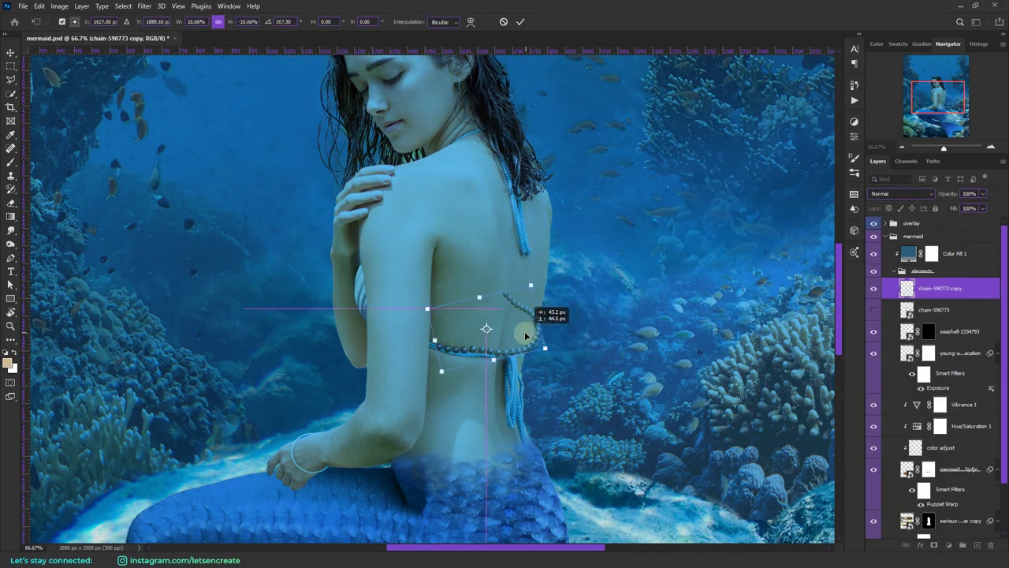
key(Return)
Step: Duplicate the pearl strand and mask out the pearls that curl upward past the edge of the back
key(b)
key(ctrl+j)
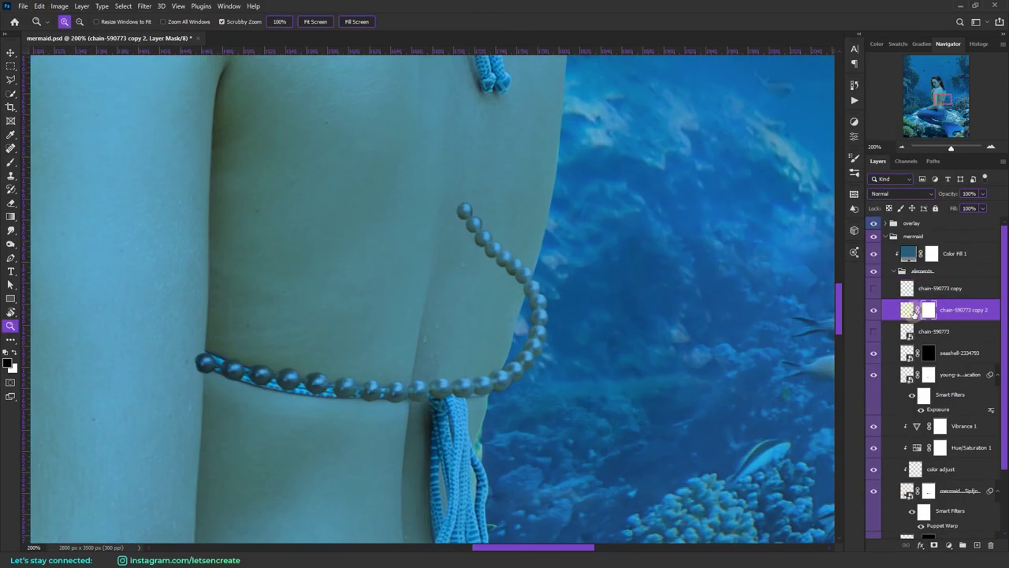
key(b)
mouse_move(510, 378)
mouse_down()
mouse_move(544, 320)
mouse_move(490, 220)
mouse_up()
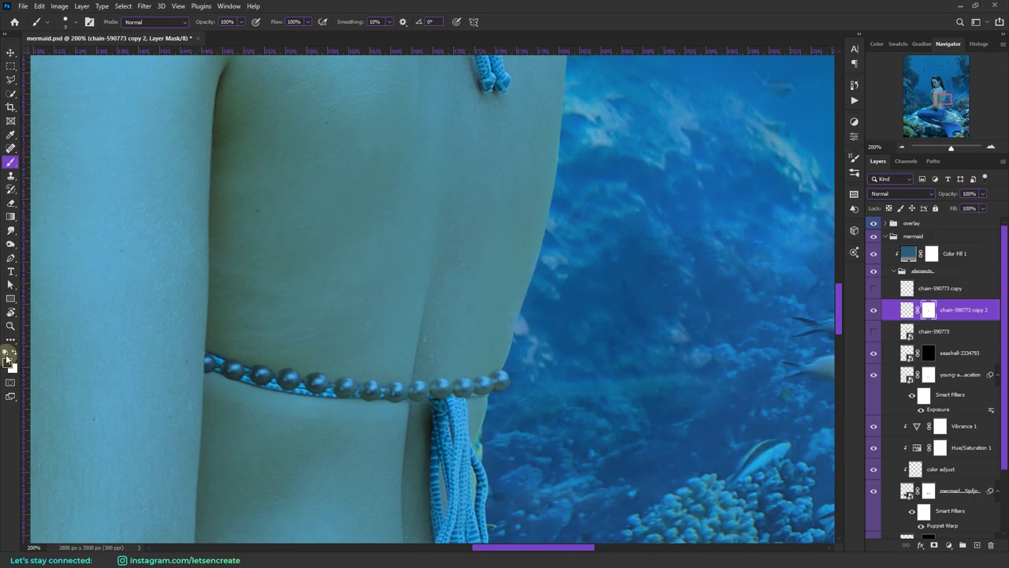
Step: Refine the back pearl strand's placement with Free Transform and shape it with Puppet Warp to follow the woman's back
key(ctrl+t)
key(Return)
key(ctrl+minus)
key(ctrl+minus)
click(907, 283)
click(40, 7)
click(63, 217)
click(414, 327)
key(Return)
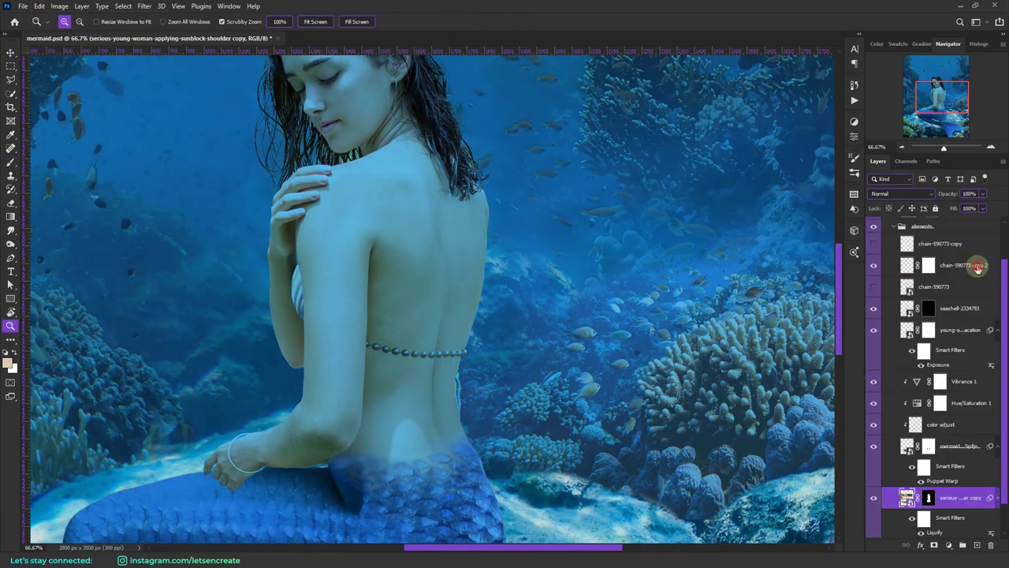
Step: Show the other pearl strand copy and rotate and move it onto the base of the woman's neck
click(971, 265)
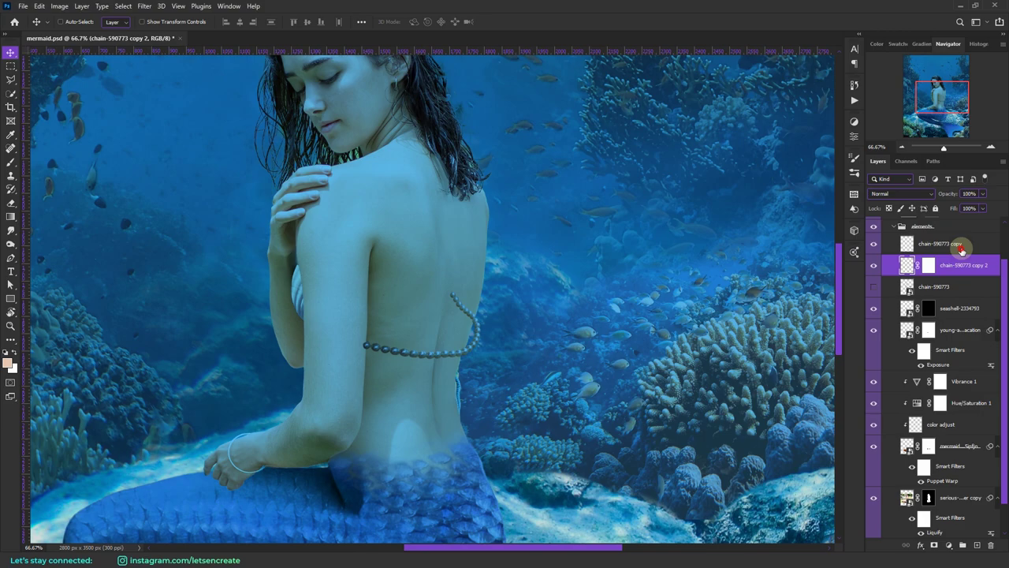
click(961, 250)
key(ctrl+t)
drag(480, 293, 452, 308)
drag(430, 340, 410, 176)
drag(475, 219, 466, 158)
key(Return)
Step: Bend the neck pearl strand with Puppet Warp pins to follow the curve from shoulder to nape
click(10, 325)
click(378, 104)
click(378, 104)
click(873, 246)
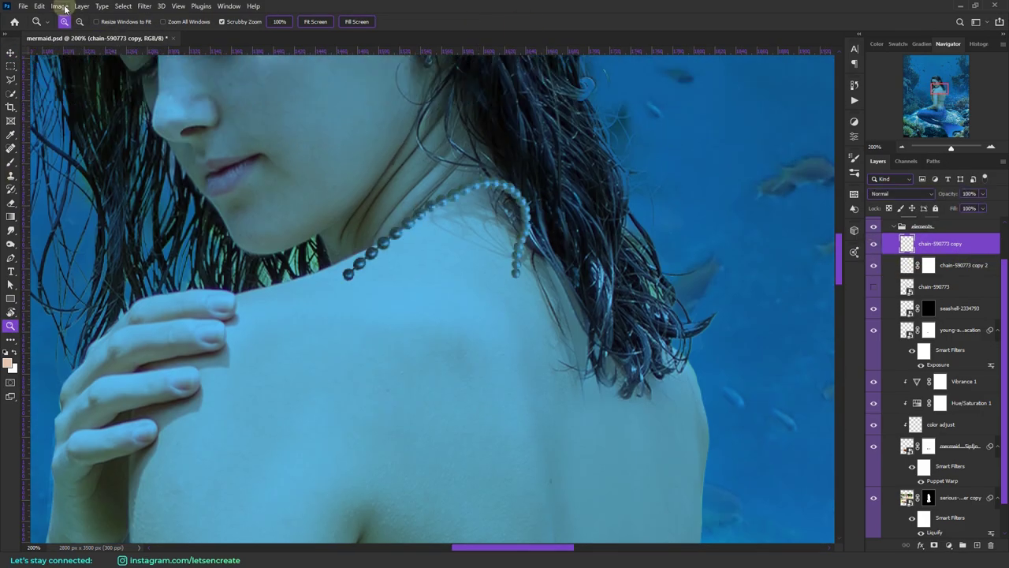
click(39, 7)
click(67, 221)
click(404, 226)
click(453, 196)
click(495, 184)
drag(525, 222, 550, 193)
drag(362, 262, 361, 254)
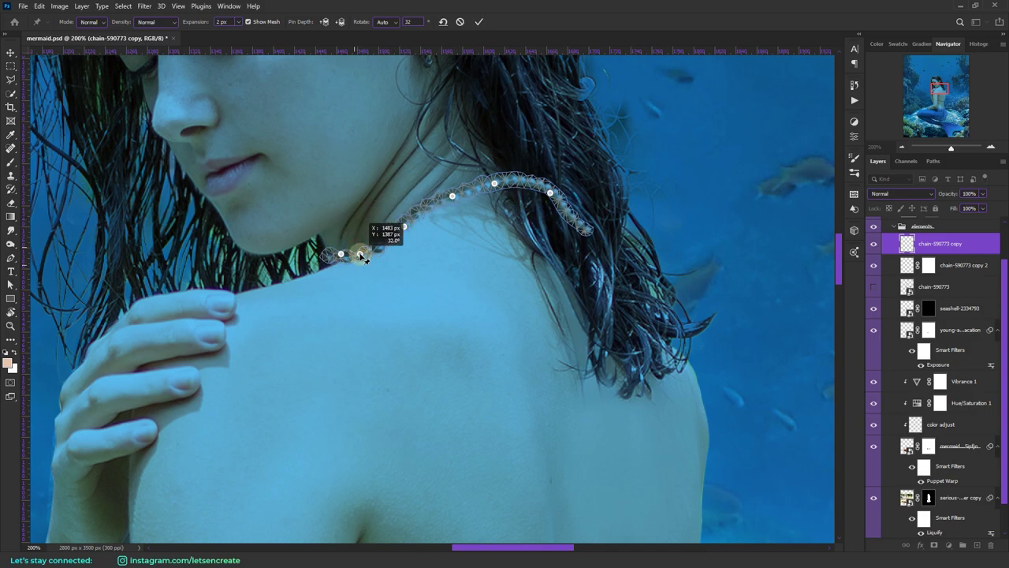
click(479, 22)
Step: Add a layer mask to the neck strand and brush away the pearls over the hair and in front of the shoulder
click(934, 545)
click(11, 162)
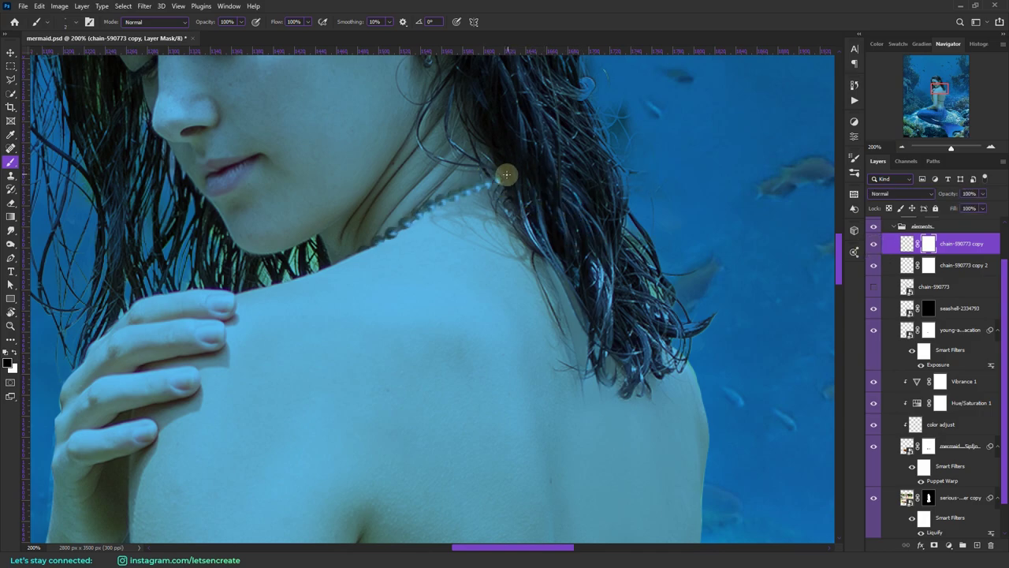
key(ctrl+0)
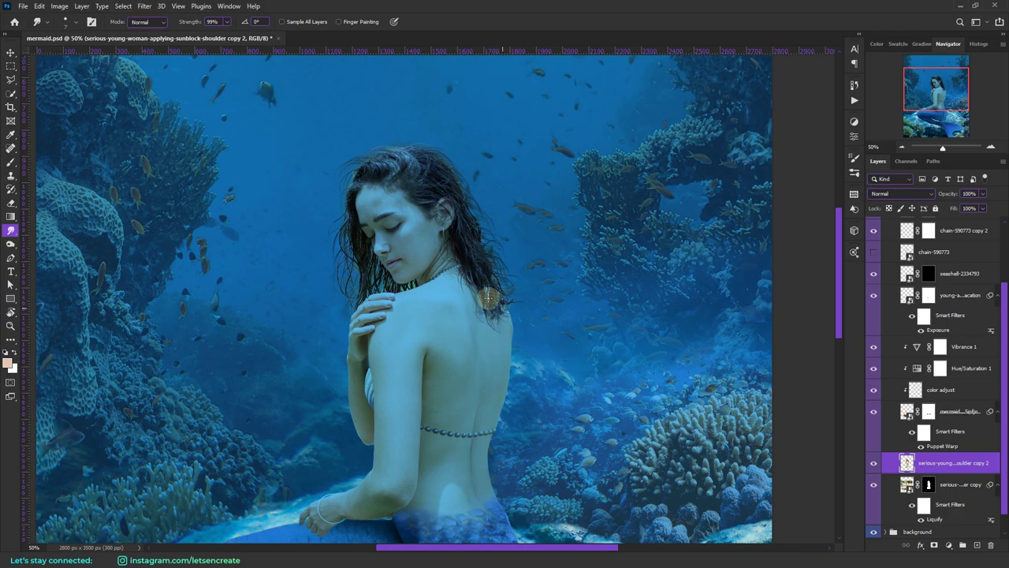
Step: Smudge loose strands out of the woman's hair on her duplicated layer, using 99% strength
key(ctrl+plus)
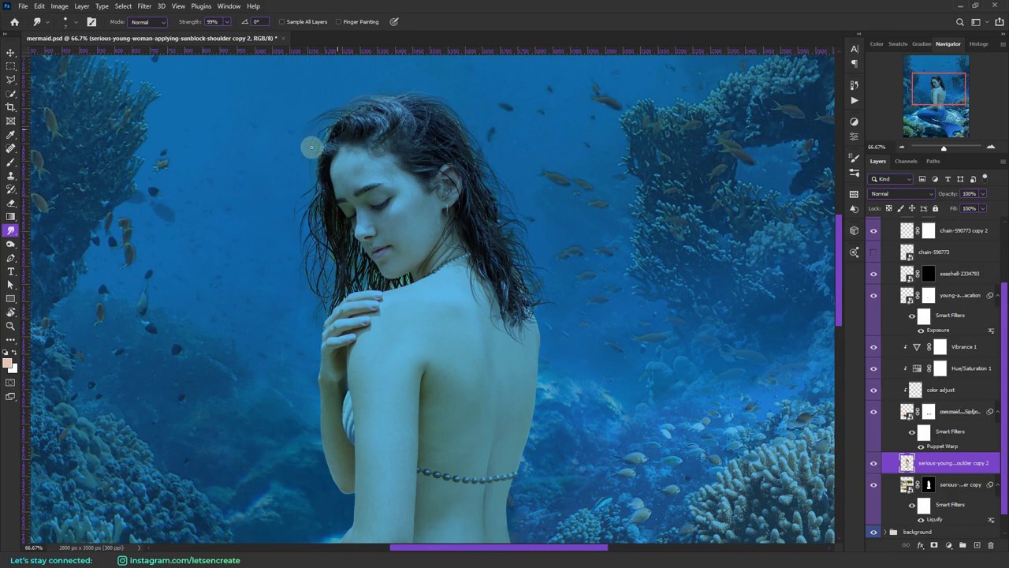
key(ctrl+0)
key(ctrl+plus)
key(ctrl+plus)
key(b)
click(10, 230)
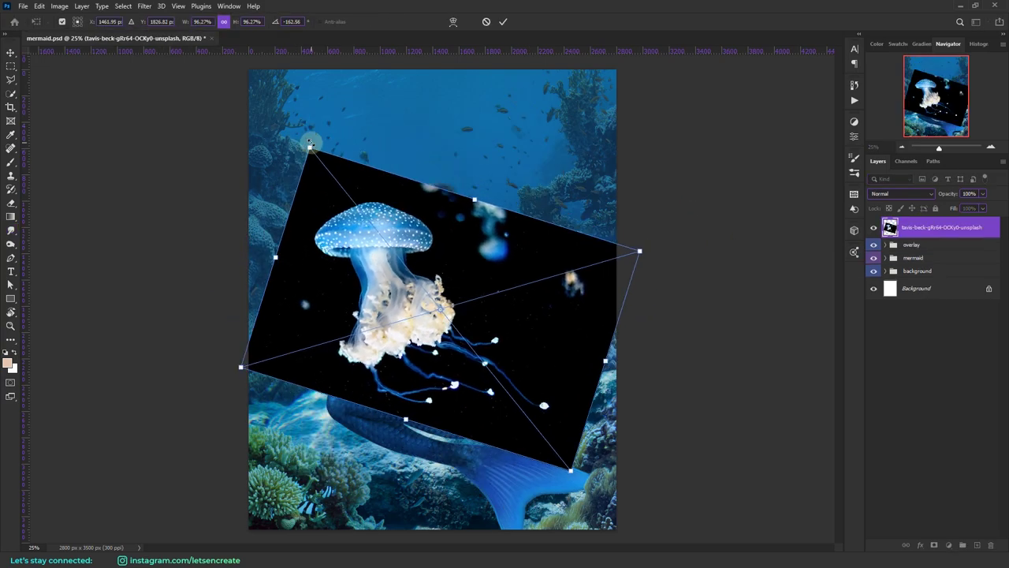
Step: Place the jellyfish photo tilted over the canvas, rasterize it, and rename its layer jellyfish 0
right_click(912, 227)
click(834, 293)
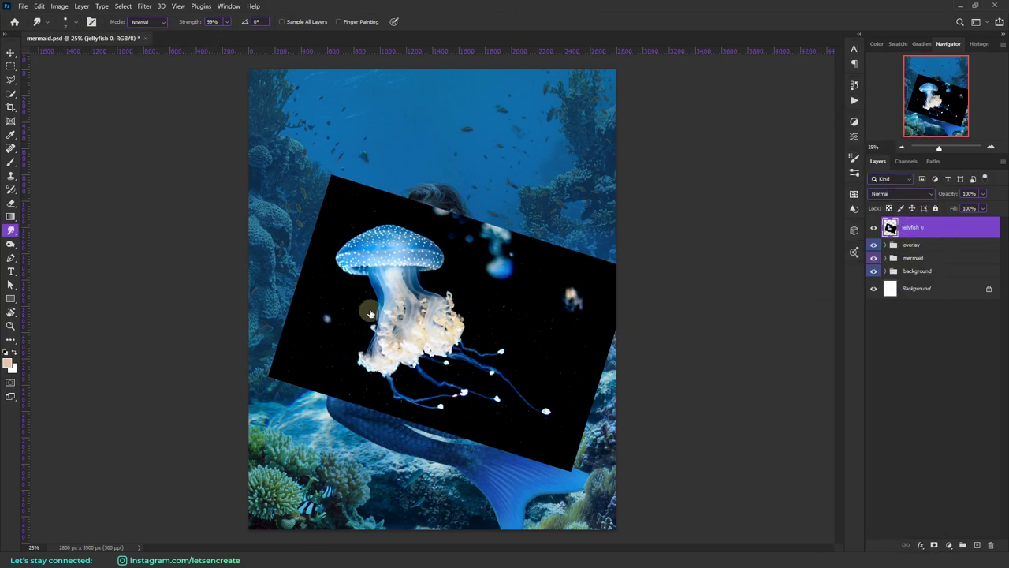
Step: Select the jellyfish against its black background, refine it in Select and Mask, and output a layer mask
click(11, 94)
click(339, 313)
mouse_move(504, 250)
mouse_down()
mouse_move(498, 305)
mouse_move(543, 384)
mouse_up()
click(359, 22)
key(Escape)
key(ctrl+shift+i)
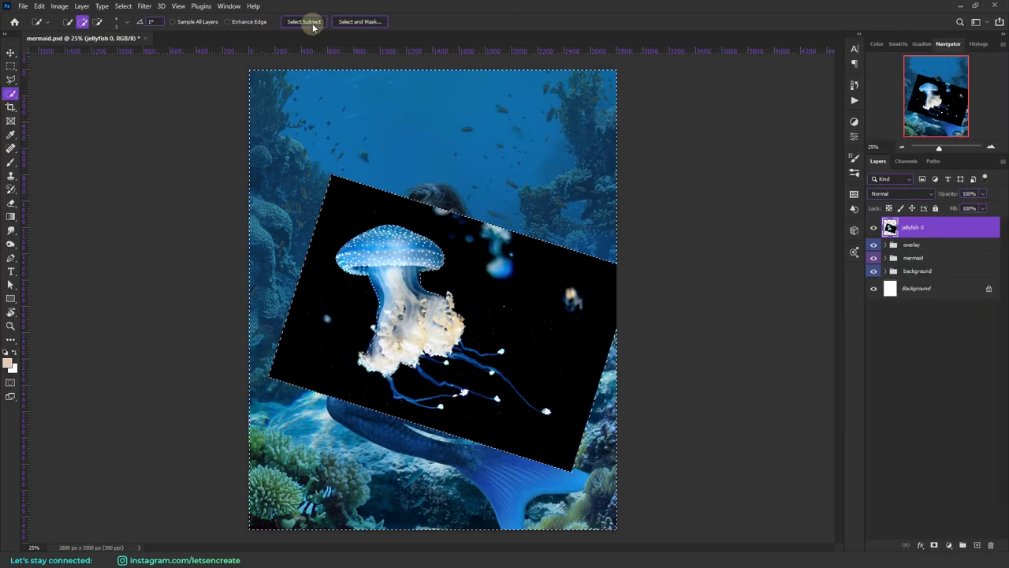
click(359, 22)
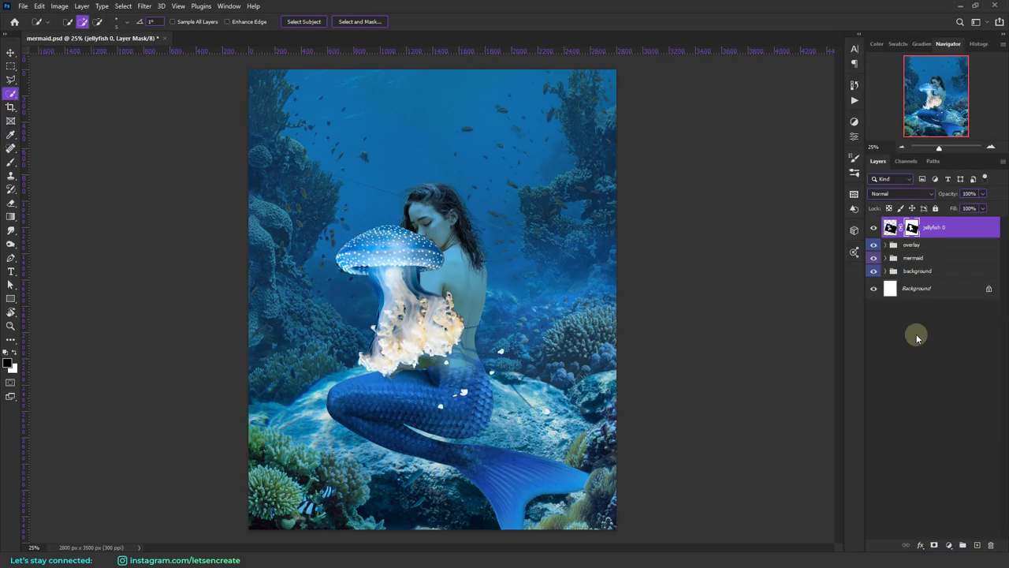
Step: Shrink the jellyfish onto the woman's shoulder and raise its Blend If This Layer black point to drop dark pixels
key(ctrl+t)
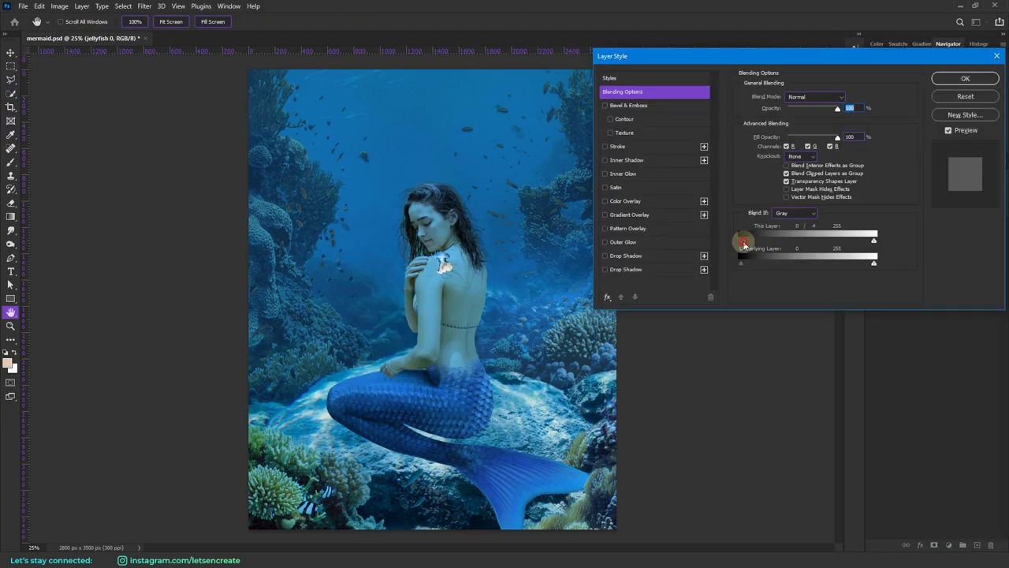
drag(744, 244, 802, 239)
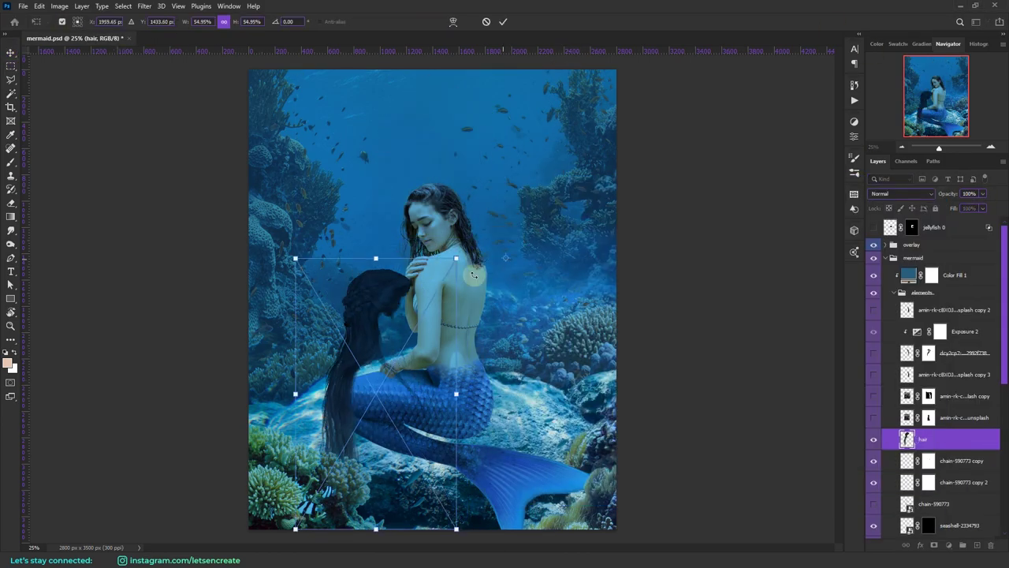
Step: Move the dark hair cutout onto the back of the woman's head and convert the hair layer to a smart object
drag(413, 419, 476, 318)
key(Return)
right_click(941, 443)
click(951, 542)
key(ctrl+t)
right_click(472, 201)
click(494, 279)
key(Escape)
Step: Warp the hair layer so it follows the back of the woman's head and falls down her back
key(ctrl+t)
right_click(457, 199)
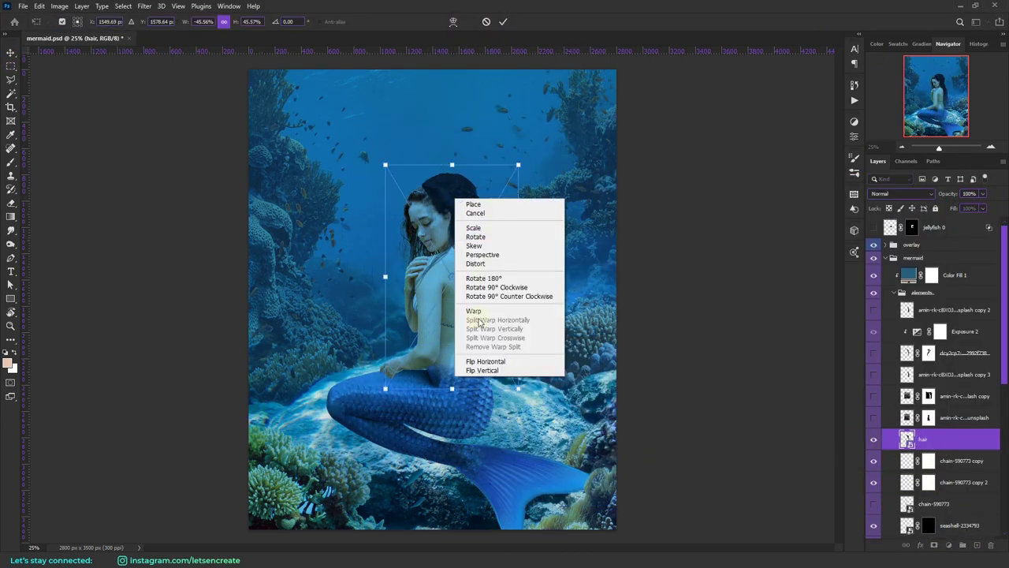
click(475, 310)
mouse_move(471, 246)
mouse_down()
mouse_move(455, 249)
mouse_move(496, 254)
mouse_move(493, 236)
mouse_move(480, 235)
mouse_up()
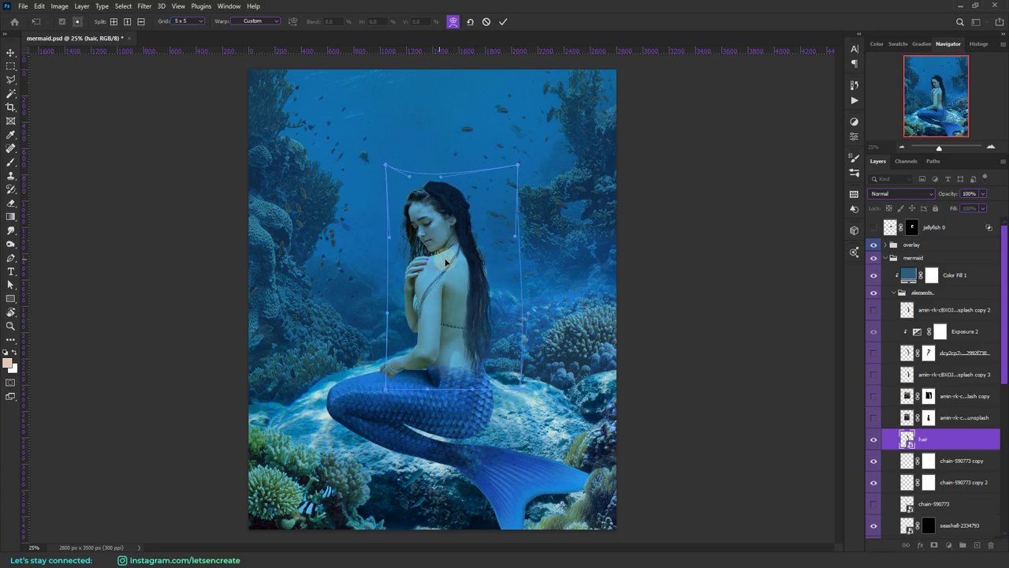
click(503, 22)
Step: Add a layer mask to the hair and paint out the parts covering the woman's own hair, neck and shoulder
click(934, 545)
click(10, 163)
scroll(450, 185, up, 1)
drag(408, 183, 465, 209)
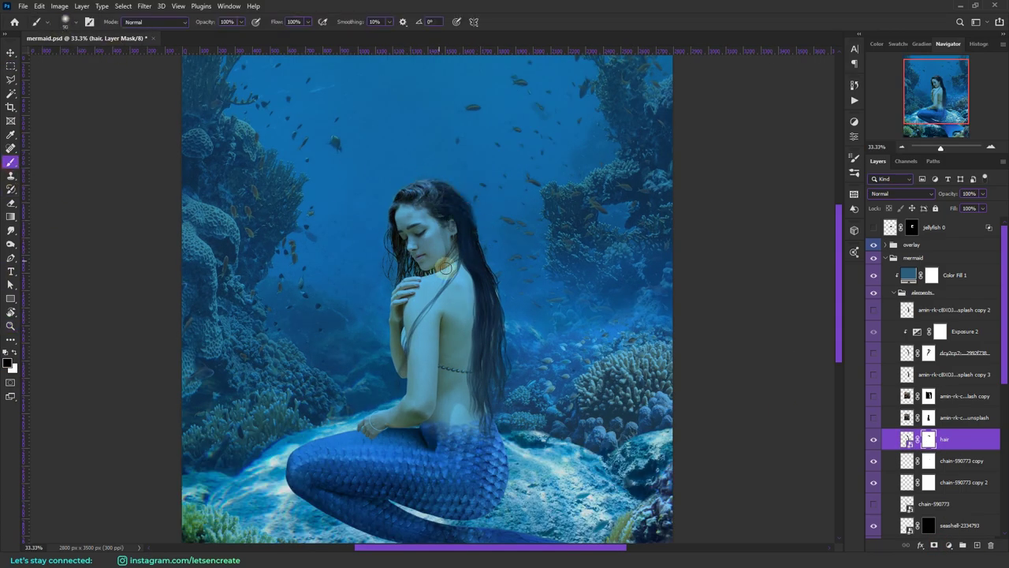
drag(446, 269, 407, 369)
Step: Warp the hair image again, pulling its outer edge and crown so it fits the woman's head and back
key(z)
key(ctrl+0)
click(908, 439)
key(m)
key(ctrl+t)
right_click(481, 186)
click(498, 264)
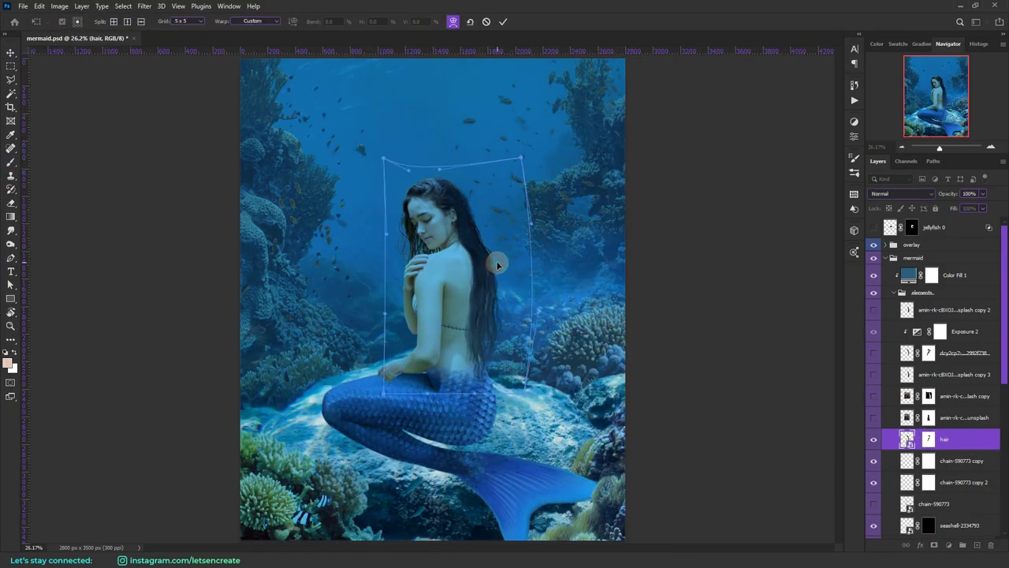
drag(498, 263, 470, 279)
drag(428, 220, 436, 213)
click(503, 22)
Step: Add an Exposure adjustment above the hair layer and shift its slider to match the hair's brightness
key(z)
double_click(516, 226)
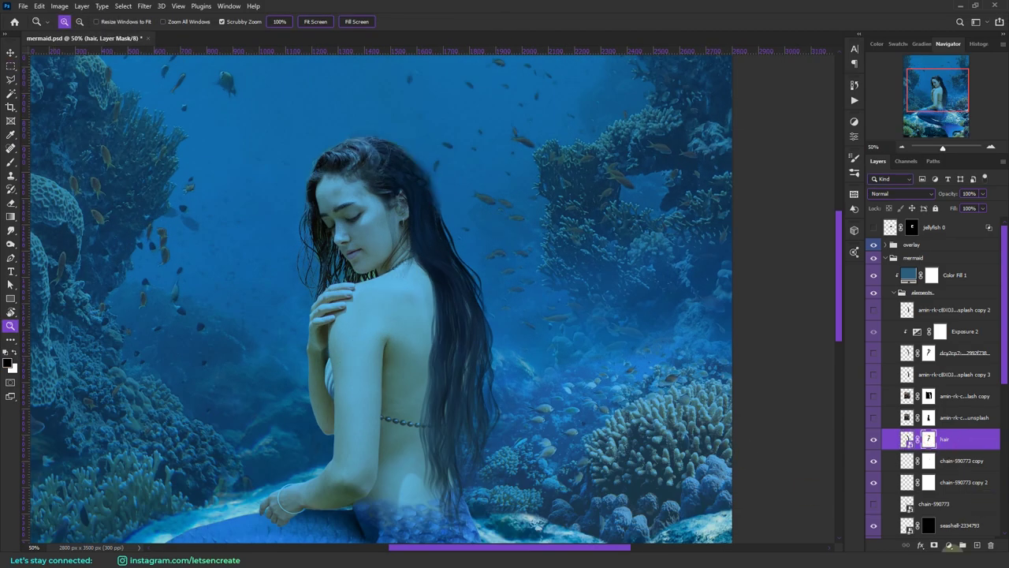
click(949, 546)
click(958, 392)
drag(762, 219, 779, 221)
Step: Touch up the hair layer's mask with the Brush near the back of the head
click(929, 460)
click(75, 22)
mouse_move(426, 178)
mouse_down()
mouse_move(439, 217)
mouse_move(426, 185)
mouse_up()
Step: Duplicate the hair layer, flatten the mask into the copy, and ready the Smudge tool for its outer strands
key(ctrl+j)
click(11, 230)
right_click(930, 461)
click(891, 490)
scroll(437, 458, up, 2)
scroll(496, 389, up, 7)
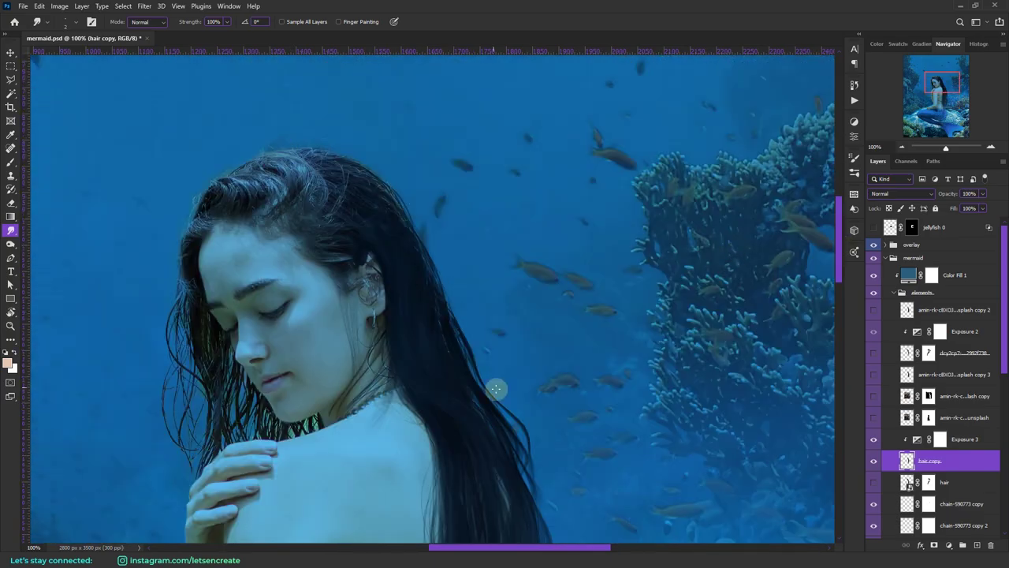
Step: Add a layer mask to the hair copy and brush along the hair to blend its edge
key(z)
click(934, 545)
key(b)
drag(497, 278, 509, 312)
key(x)
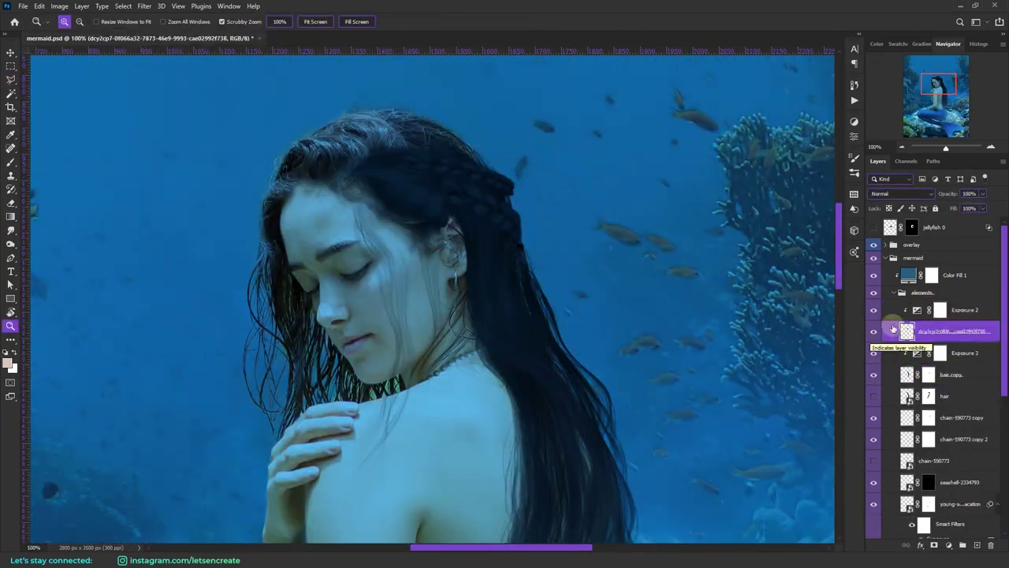
key(b)
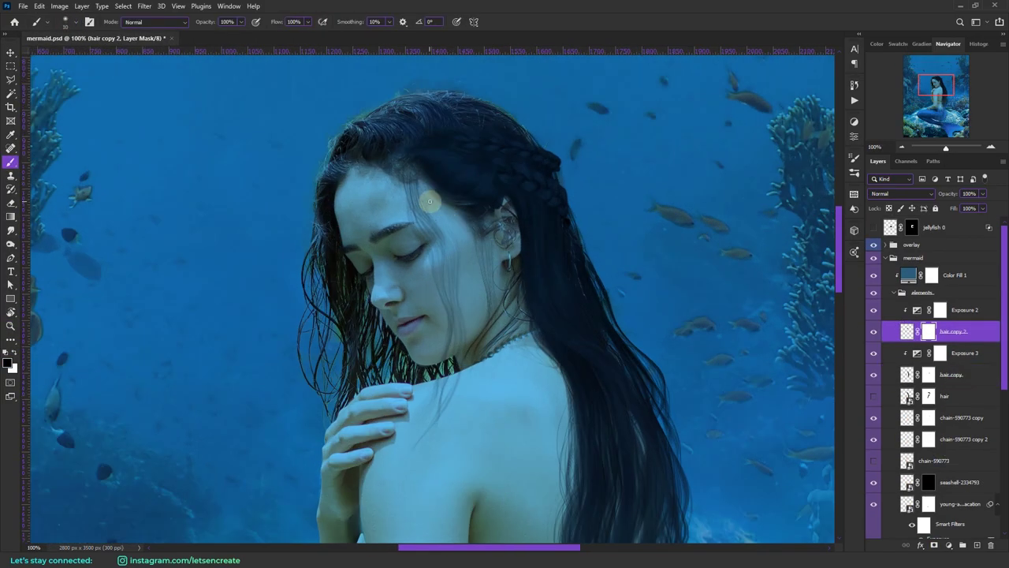
click(69, 22)
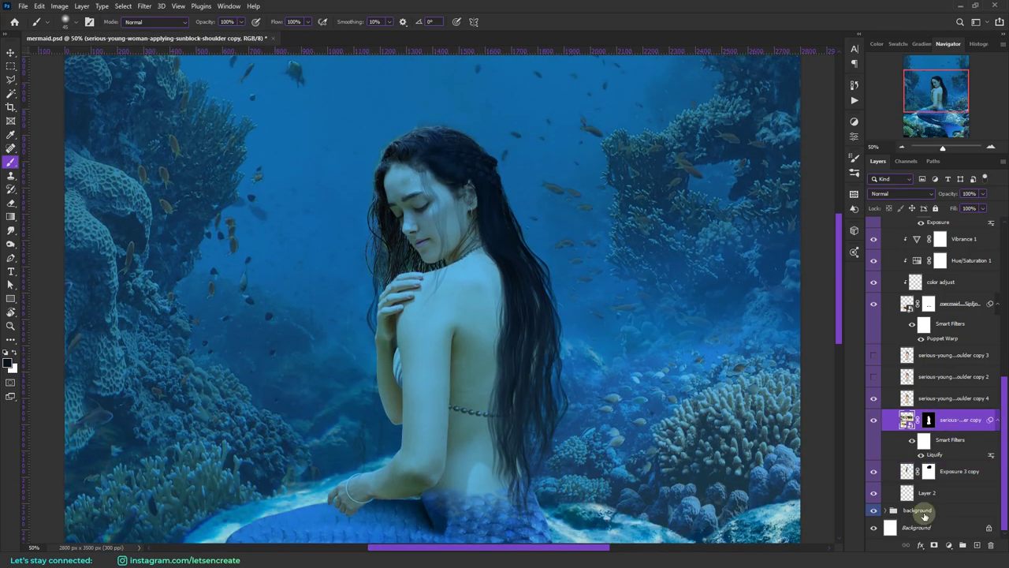
Step: Select the woman's copy 4 layer and toggle the visibility of Layer 2
click(954, 398)
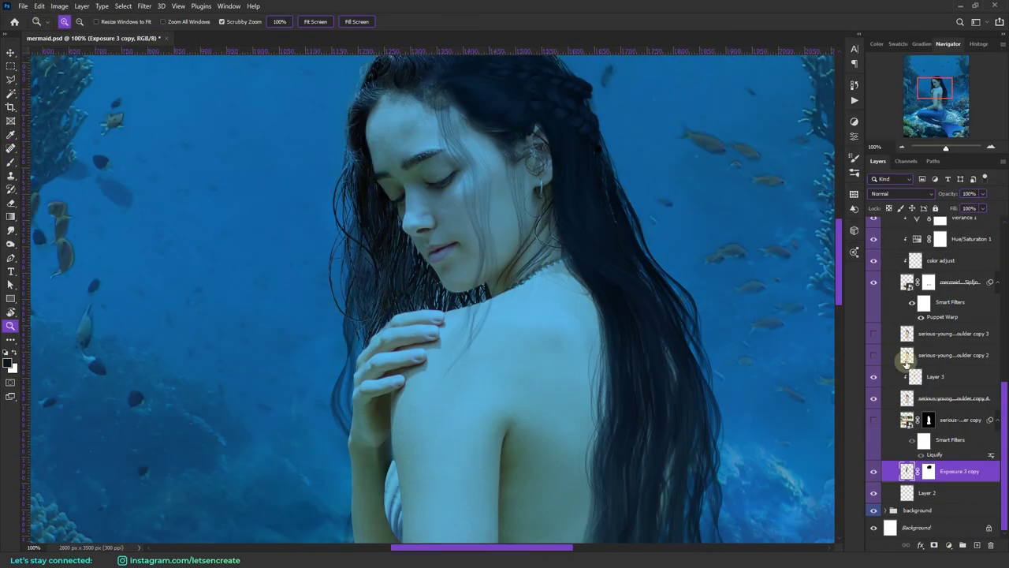
click(877, 495)
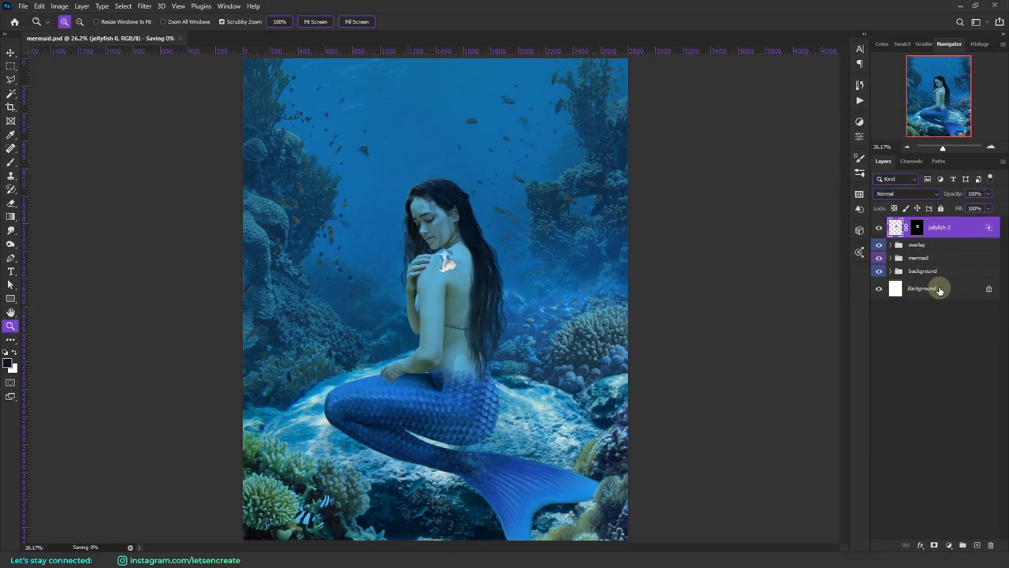
Step: Place the TexturesCom_Fish0012_3_S jellyfish photo and shrink it into the open water at the canvas's upper left
key(alt+Tab)
scroll(774, 415, down, 5)
drag(667, 425, 410, 331)
drag(628, 113, 353, 362)
drag(316, 418, 343, 173)
drag(394, 119, 306, 206)
drag(287, 222, 334, 160)
key(Return)
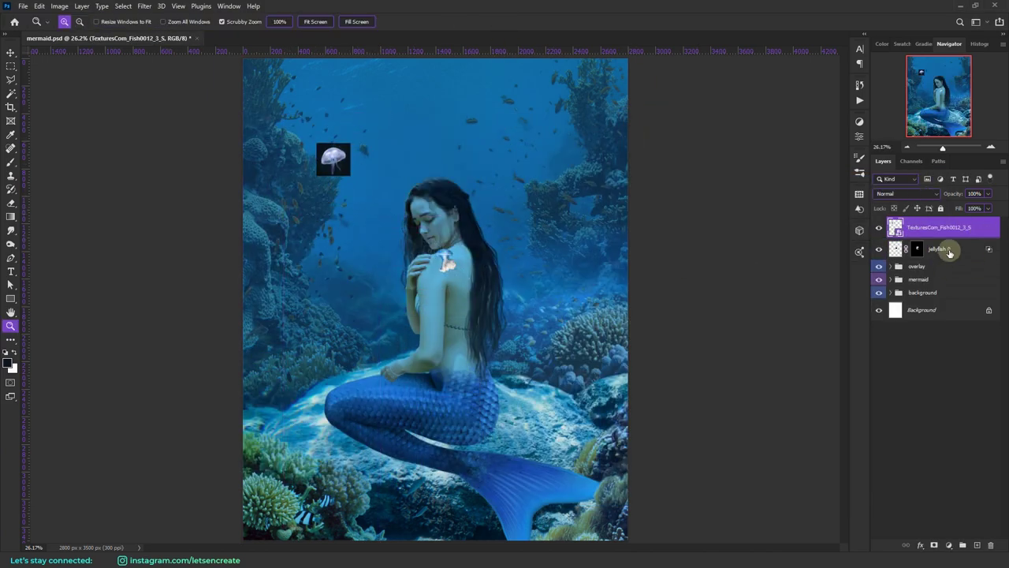
Step: Set the small jellyfish layer to Screen blending and raise its Levels black point to remove the dark background
click(907, 194)
click(891, 281)
key(ctrl+l)
drag(466, 108, 553, 108)
drag(494, 226, 519, 227)
drag(625, 226, 592, 228)
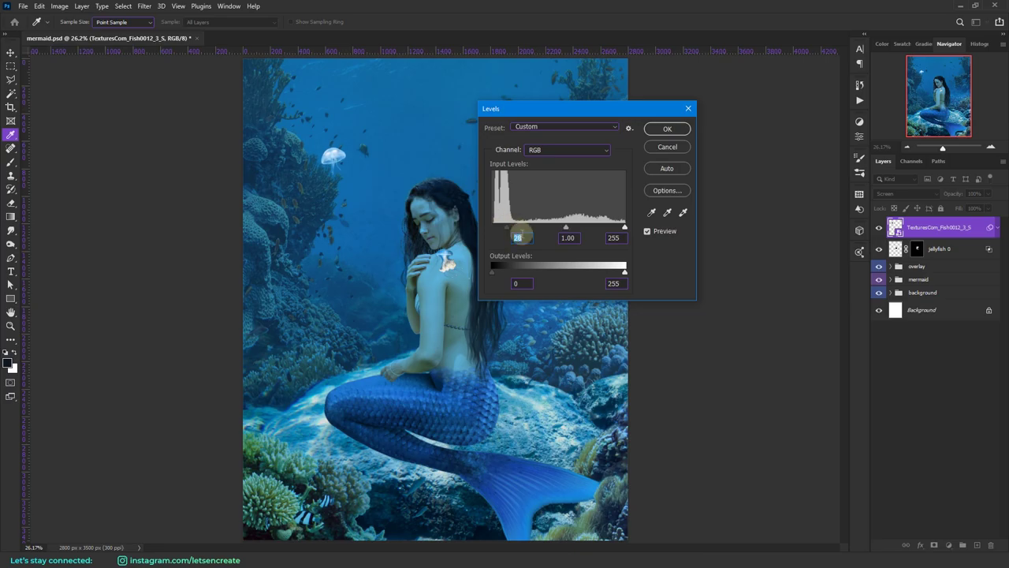
drag(494, 226, 517, 228)
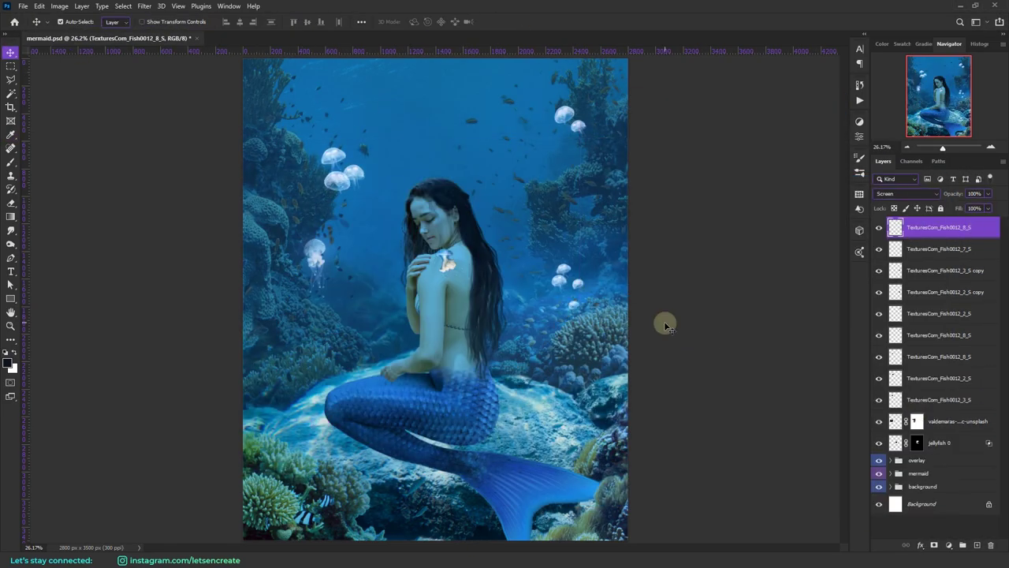
Step: Nudge the jellyfish at the woman's shoulder and hide the masked unsplash jellyfish and jellyfish 0 layers
drag(462, 265, 455, 276)
key(z)
click(462, 251)
click(462, 251)
click(461, 250)
scroll(562, 361, up, 2)
click(879, 422)
click(879, 465)
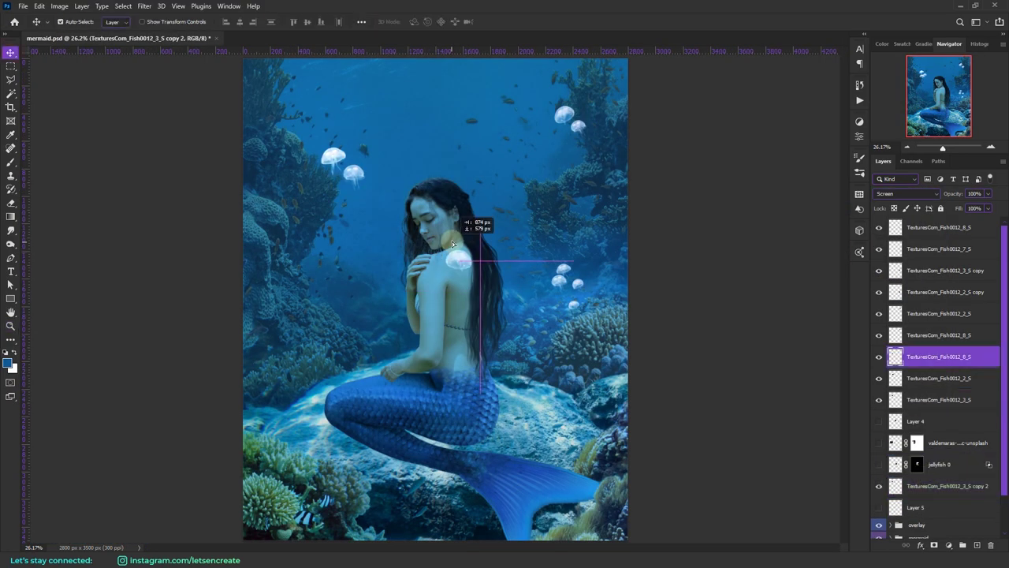
Step: Move the TexturesCom_Fish0012_3_S layer above jellyfish 0 and show the masked unsplash jellyfish layer
right_click(462, 189)
click(644, 281)
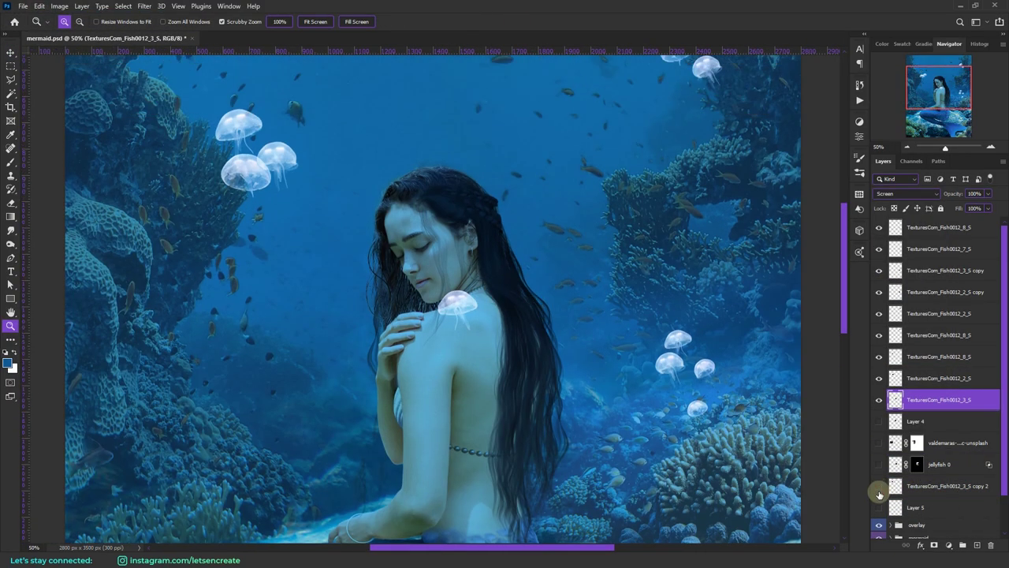
click(964, 478)
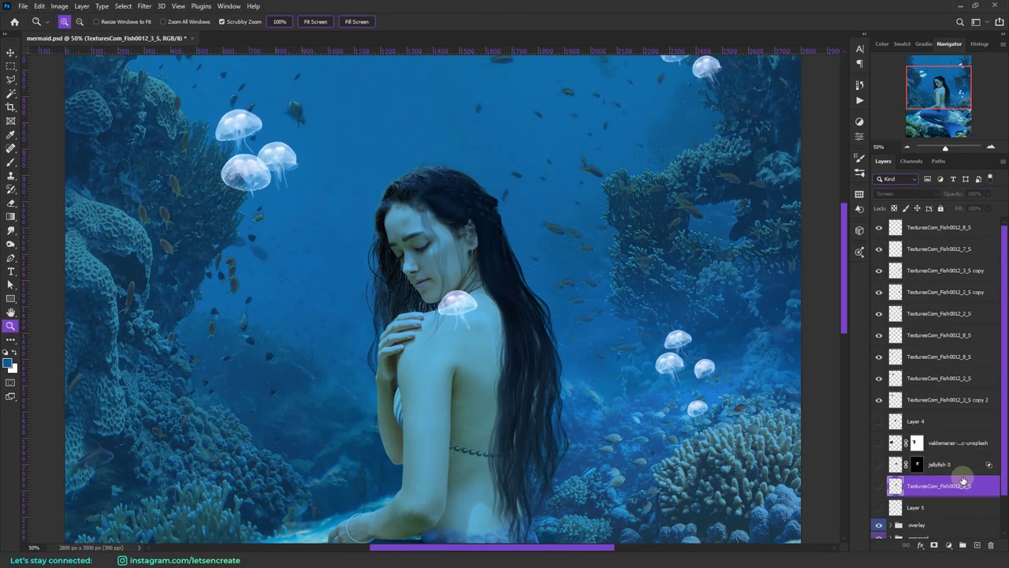
drag(964, 478, 963, 455)
click(880, 443)
click(947, 449)
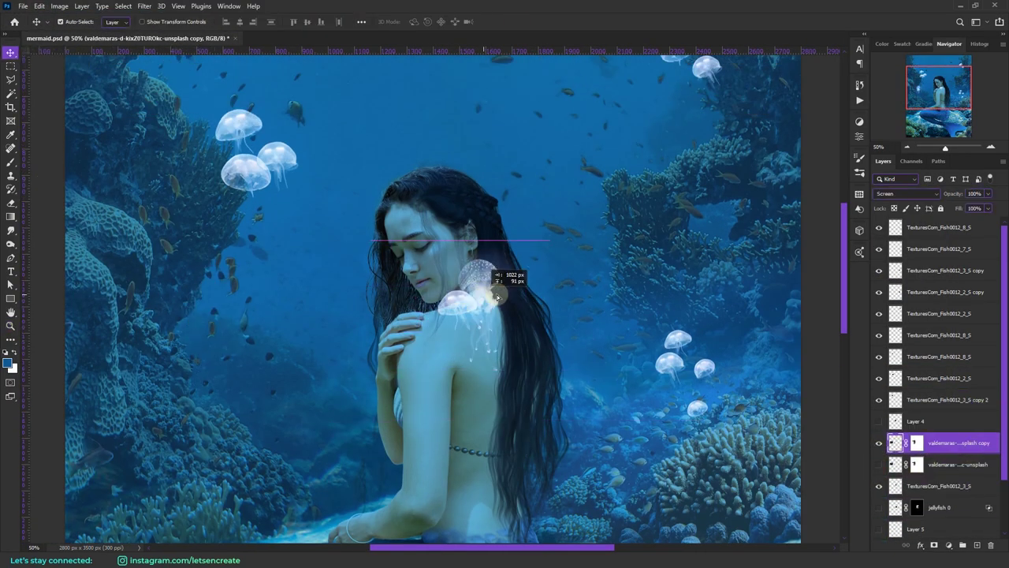
Step: Fit the unsplash jellyfish copy over the shoulder jellyfish and activate its mask for brushing
drag(497, 298, 498, 296)
key(ctrl+t)
key(Return)
click(917, 443)
click(10, 163)
Step: Select the topmost jellyfish layer and save the document
key(ctrl+minus)
key(ctrl+minus)
click(938, 227)
key(ctrl+s)
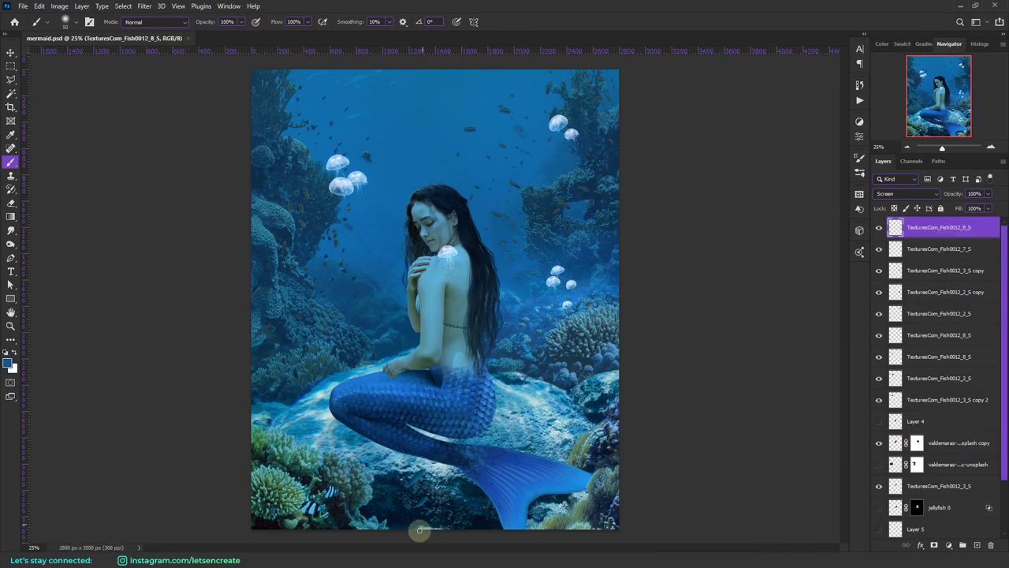
Step: Place the TexturesCom_Fish0012_1_S jellyfish, shrink it beneath the right-hand jellyfish cluster, and rasterize its layer
click(420, 558)
drag(765, 315, 451, 151)
drag(619, 125, 578, 314)
click(494, 21)
key(v)
right_click(938, 228)
click(825, 291)
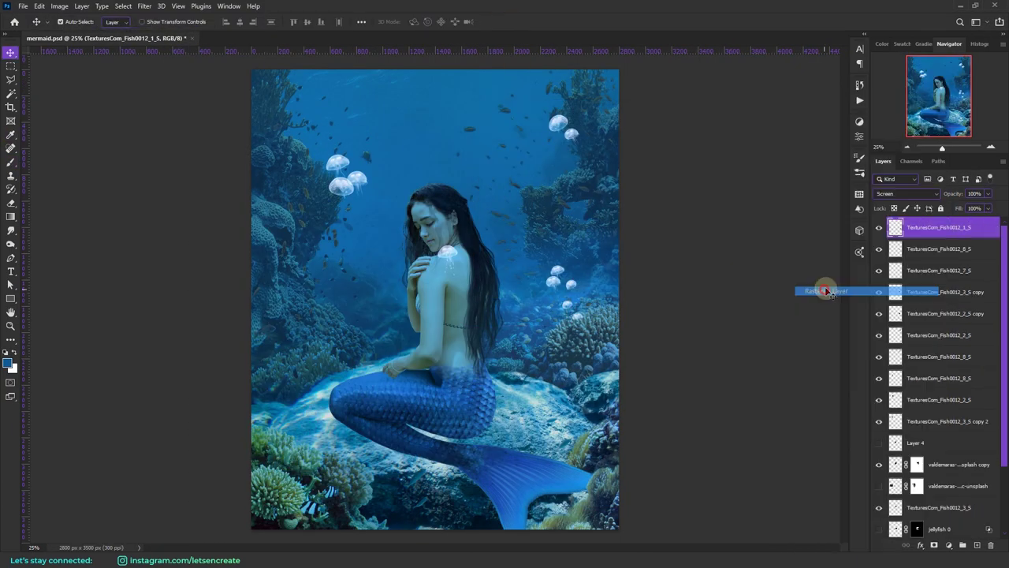
Step: Group the jellyfish layers as jellyfish and give the group a yellow colour label
key(ctrl+g)
right_click(901, 226)
click(921, 447)
Step: Shrink the TexturesCom_Fish0012_4_S jellyfish into the lower-left water, rasterize it, and apply Levels to its dark background
click(946, 240)
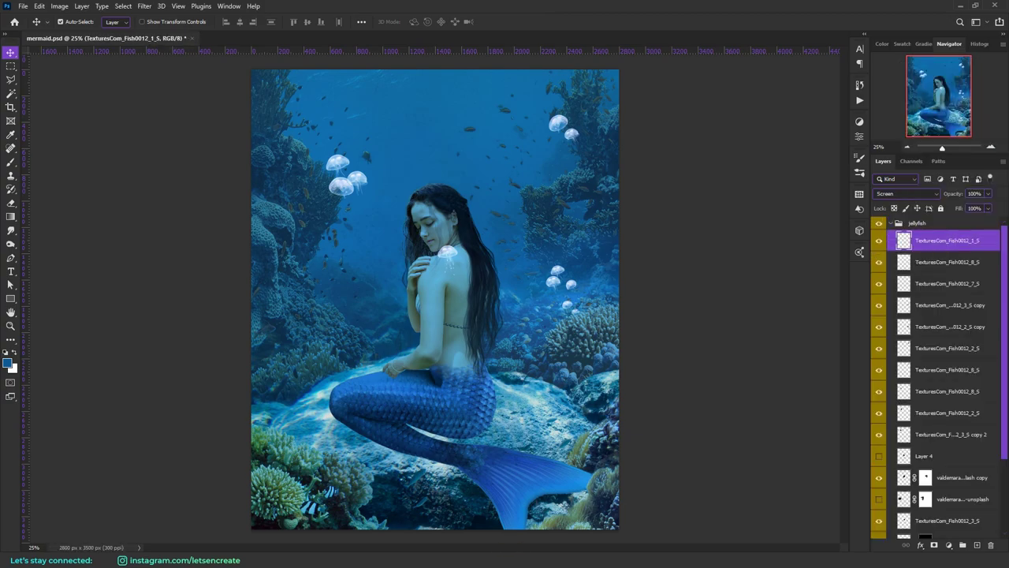
drag(619, 159, 284, 379)
key(Return)
drag(272, 419, 298, 324)
right_click(977, 239)
click(882, 293)
key(ctrl+l)
click(815, 121)
Step: Place the TexturesCom_Fish0012_2_S jellyfish, darken its background with Levels, and shrink it above the mermaid's bent tail
drag(733, 315, 710, 155)
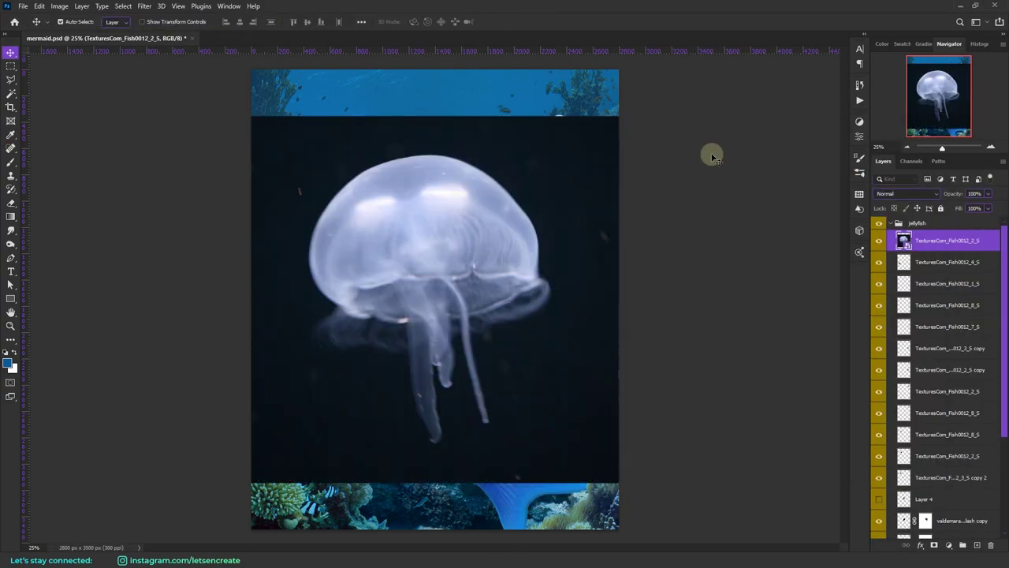
key(ctrl+l)
key(ctrl+t)
drag(619, 115, 339, 395)
drag(320, 422, 322, 333)
key(Return)
drag(312, 343, 348, 361)
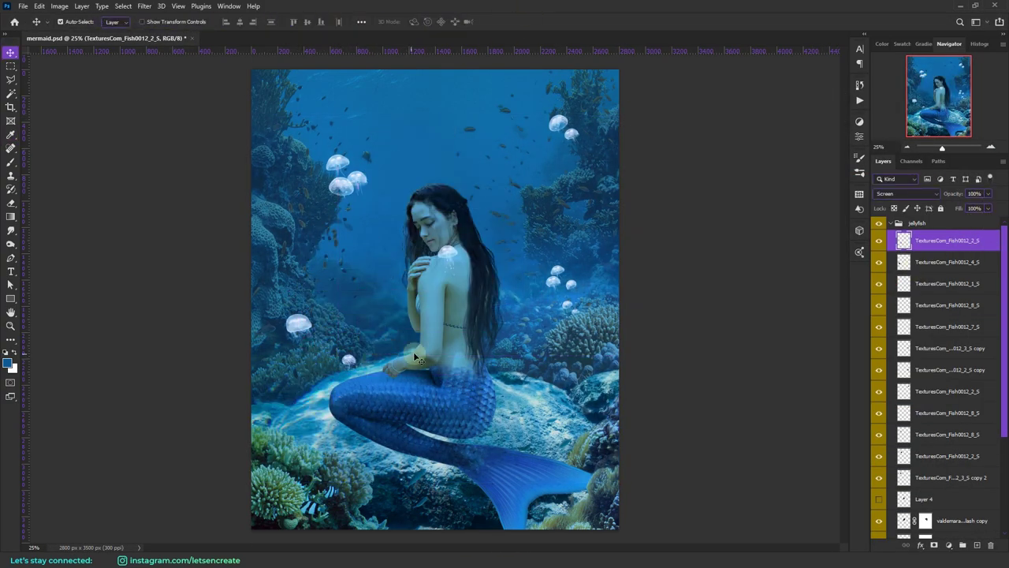
Step: Nudge the larger lower-left jellyfish and shift the right-hand jellyfish cluster slightly up and left
drag(298, 322, 304, 326)
click(929, 349)
click(927, 369)
shift+click(923, 284)
drag(559, 278, 558, 270)
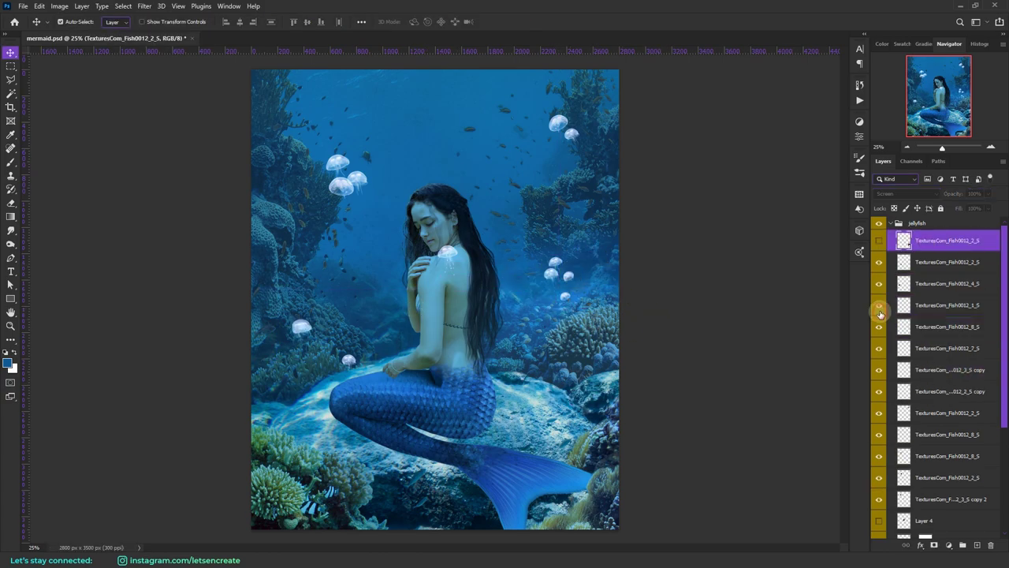
Step: Duplicate the right-hand cluster's jellyfish layers, bring the copies to the top, and move them towards the mermaid's hair
click(926, 305)
shift+click(926, 435)
key(ctrl+j)
drag(925, 307, 925, 230)
drag(555, 261, 501, 311)
Step: Shrink the duplicated jellyfish and spread them as distant ones on both sides of the mermaid's head
key(ctrl+t)
drag(525, 355, 505, 244)
key(Return)
drag(497, 221, 384, 237)
drag(501, 150, 522, 224)
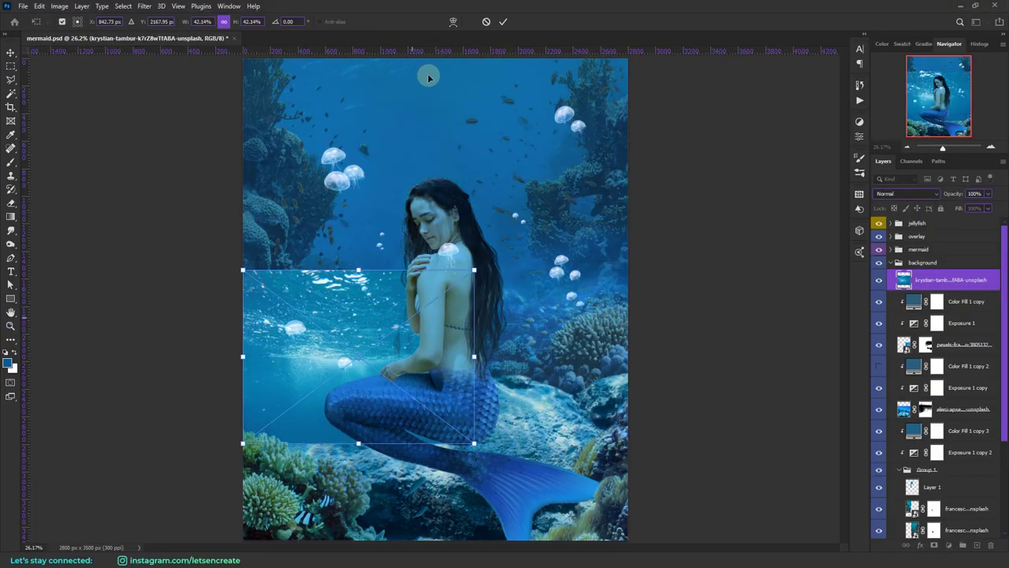
Step: Move the placed water-surface photo to the top of the canvas and hide it with a black layer mask
mouse_move(428, 293)
mouse_down()
mouse_move(373, 160)
mouse_move(395, 129)
mouse_up()
click(503, 22)
alt+click(935, 545)
click(900, 194)
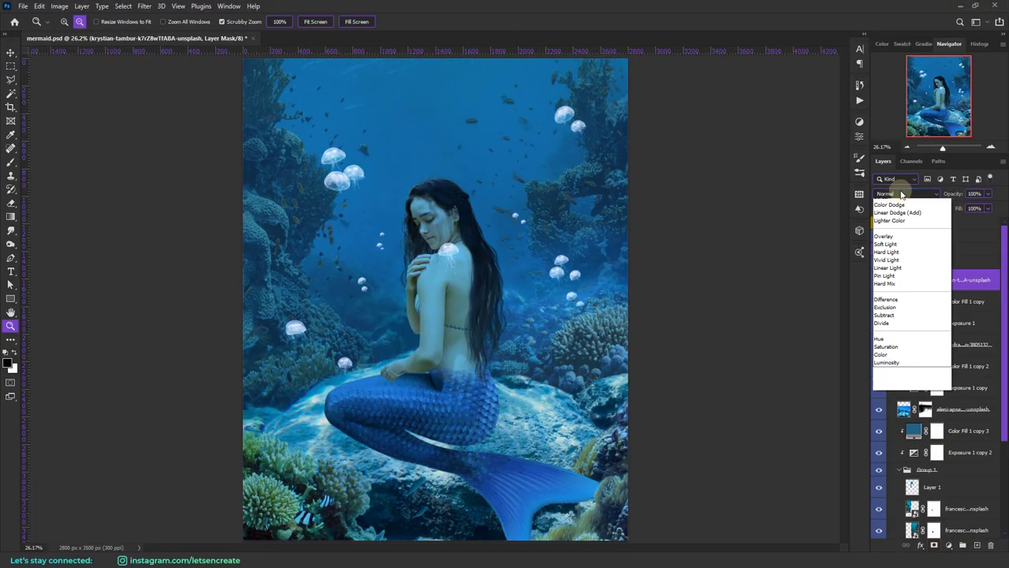
click(899, 192)
Step: Paint white on the water-surface mask to reveal sunlit ripples along the top, keeping Normal blending
click(10, 162)
key(x)
drag(325, 70, 465, 83)
click(899, 194)
click(880, 202)
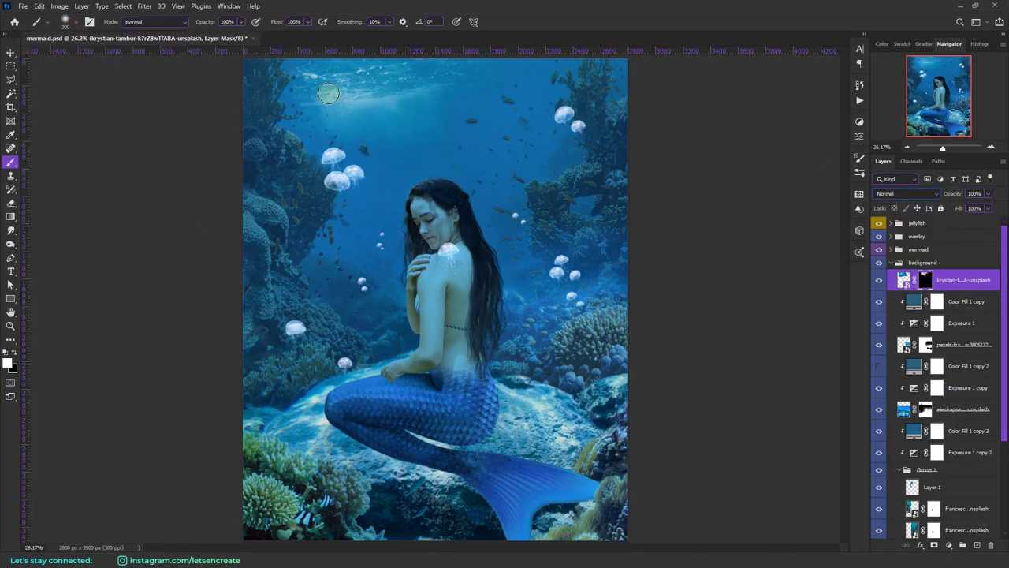
drag(528, 74, 351, 120)
key(x)
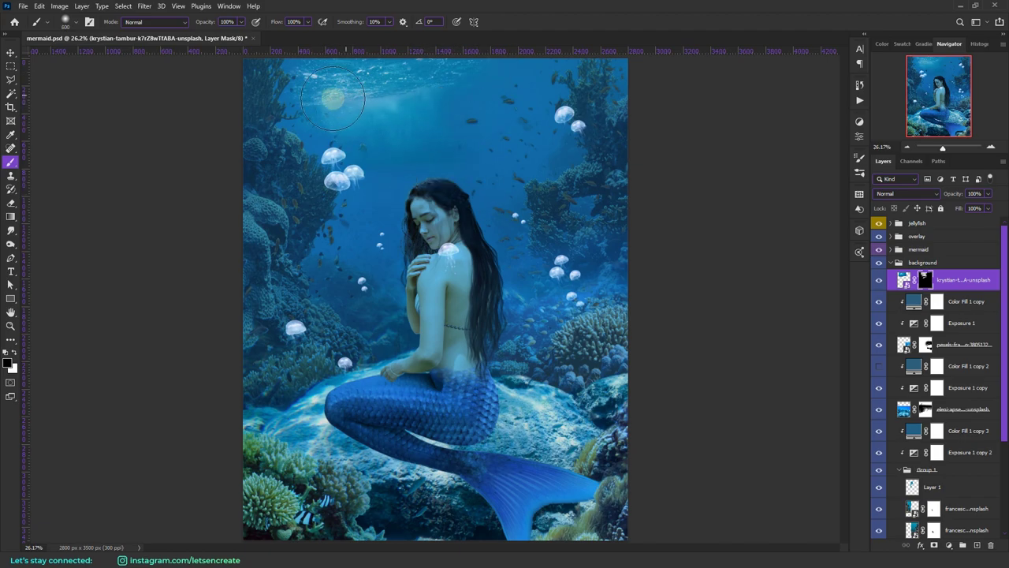
click(11, 53)
drag(396, 83, 441, 53)
key(ctrl+z)
Step: Save the document and activate the water-surface layer's mask with the Brush tool
click(39, 6)
click(903, 281)
key(ctrl+s)
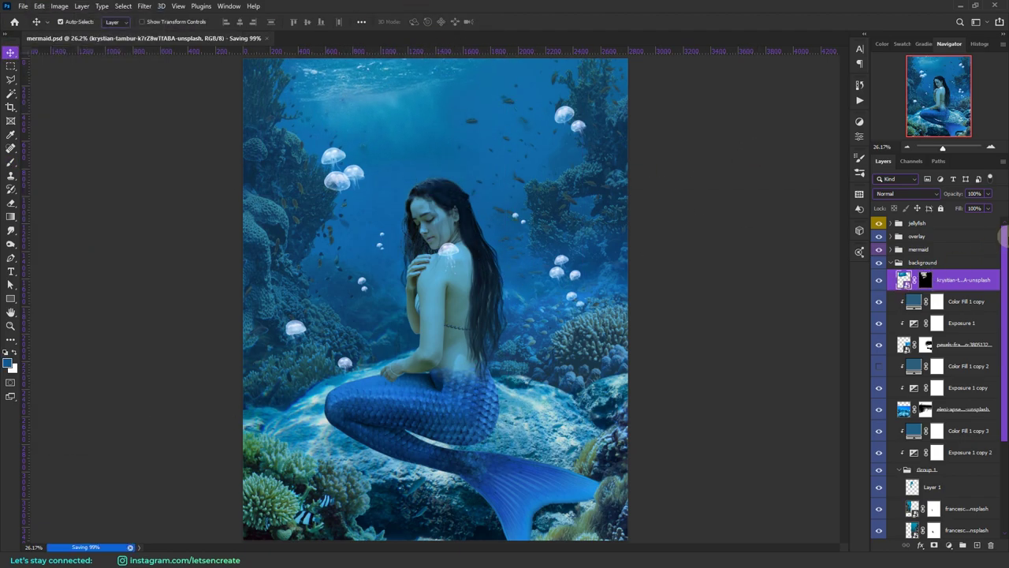
click(924, 279)
key(b)
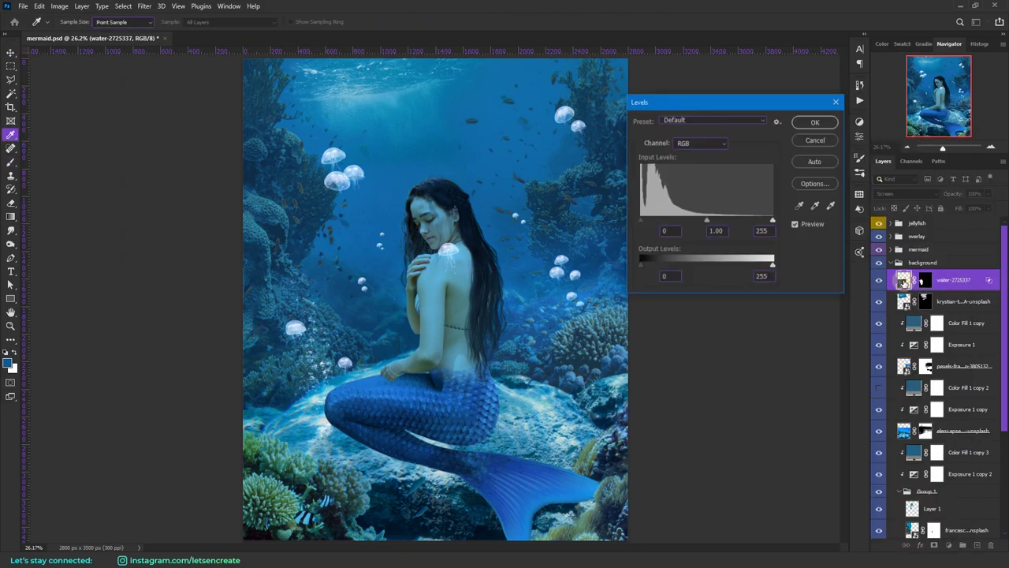
Step: Apply Levels to the water-2725337 bubbles, raising the black point to 25 and lowering the white point
drag(641, 221, 647, 226)
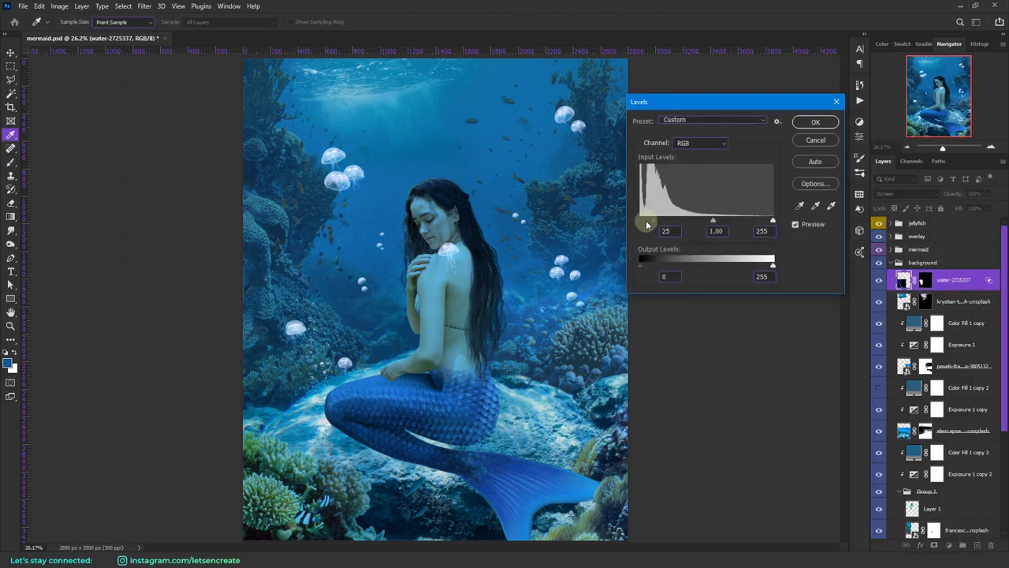
drag(772, 220, 762, 218)
click(815, 122)
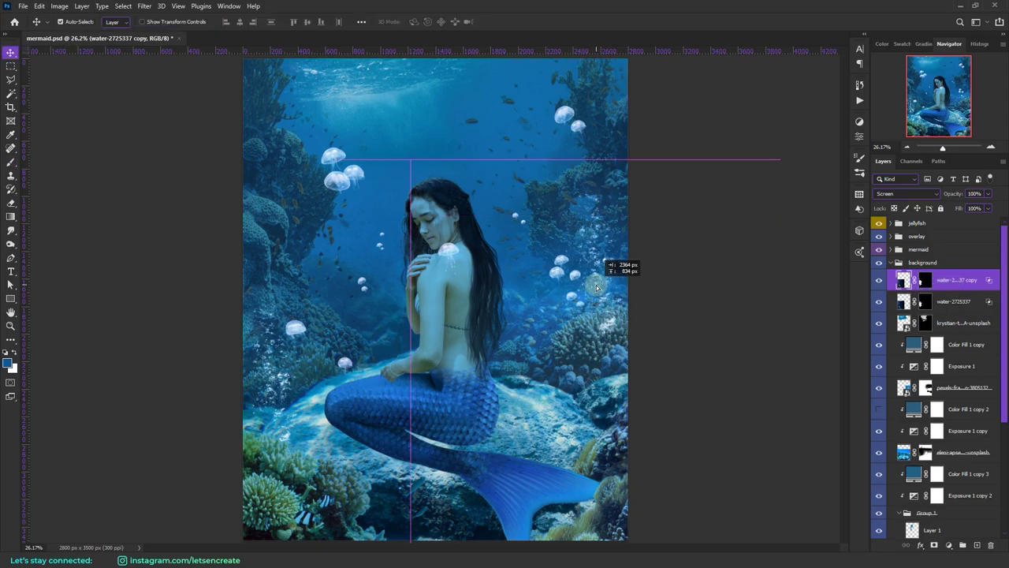
Step: Move the duplicated water-2725337 bubbles and the pexels bubbles over the coral at the right side of the scene
drag(604, 260, 611, 240)
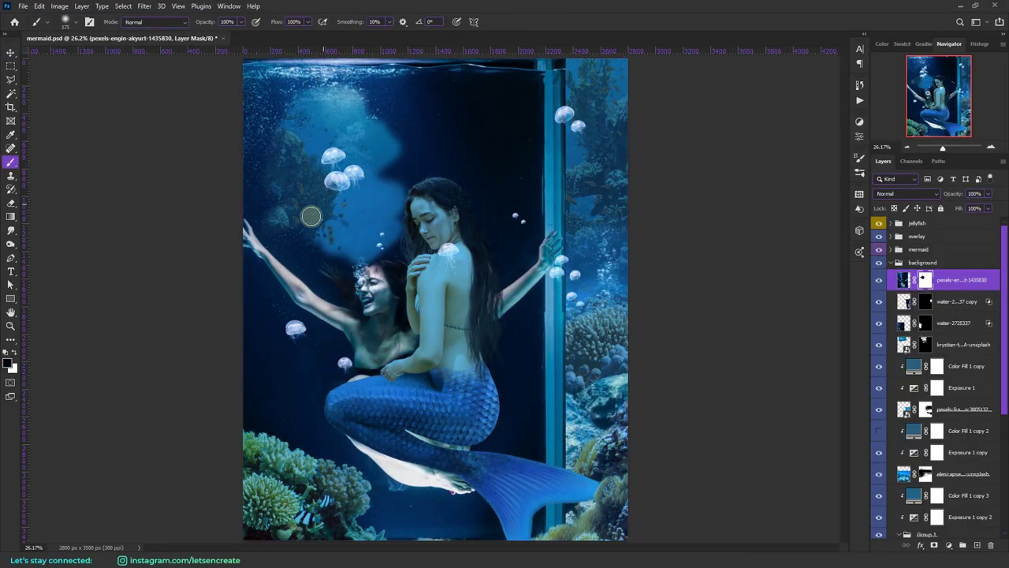
right_click(914, 301)
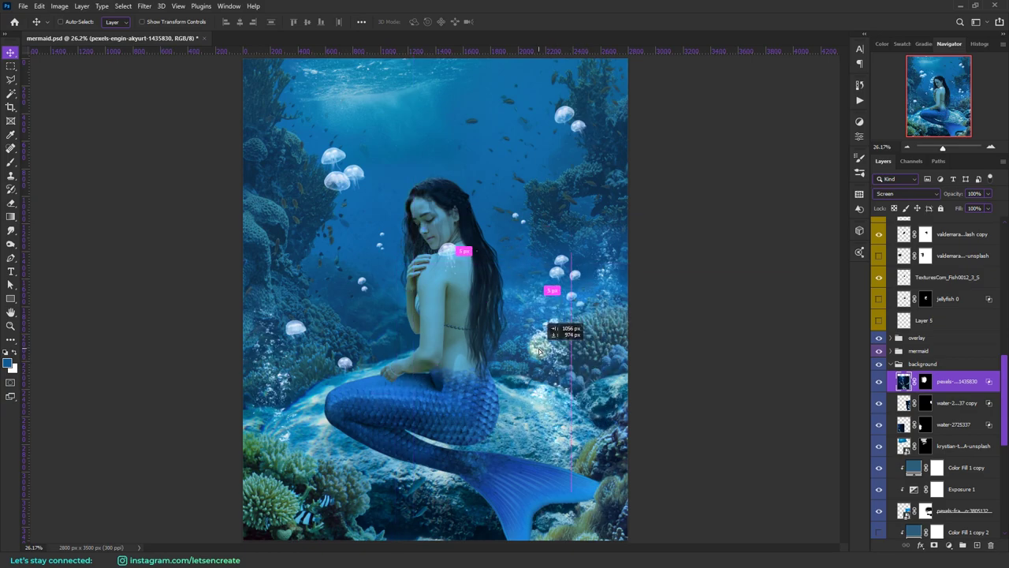
drag(529, 318, 574, 297)
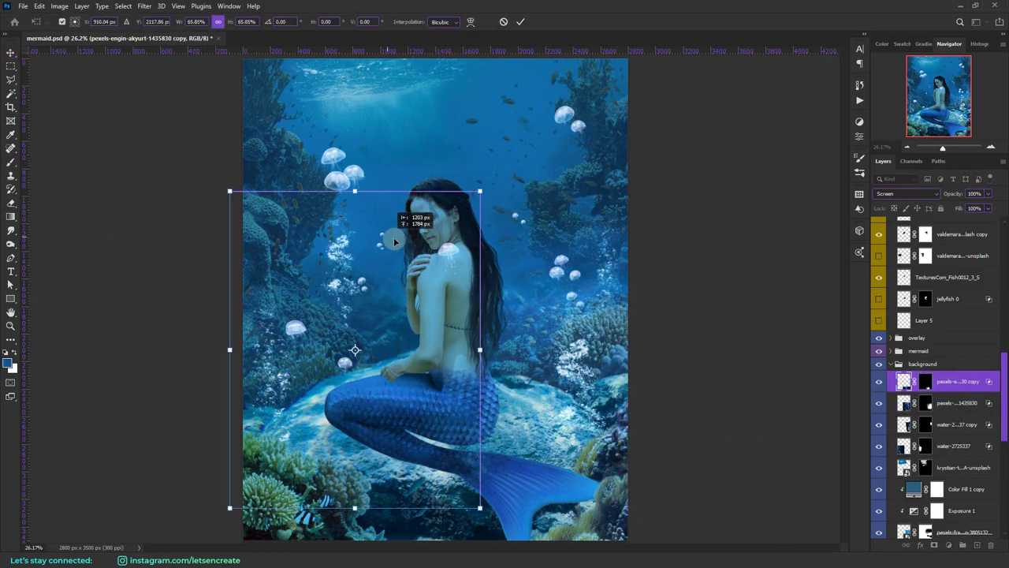
Step: Move the duplicated pexels bubbles down over the coral at the left side of the scene
drag(371, 213, 367, 270)
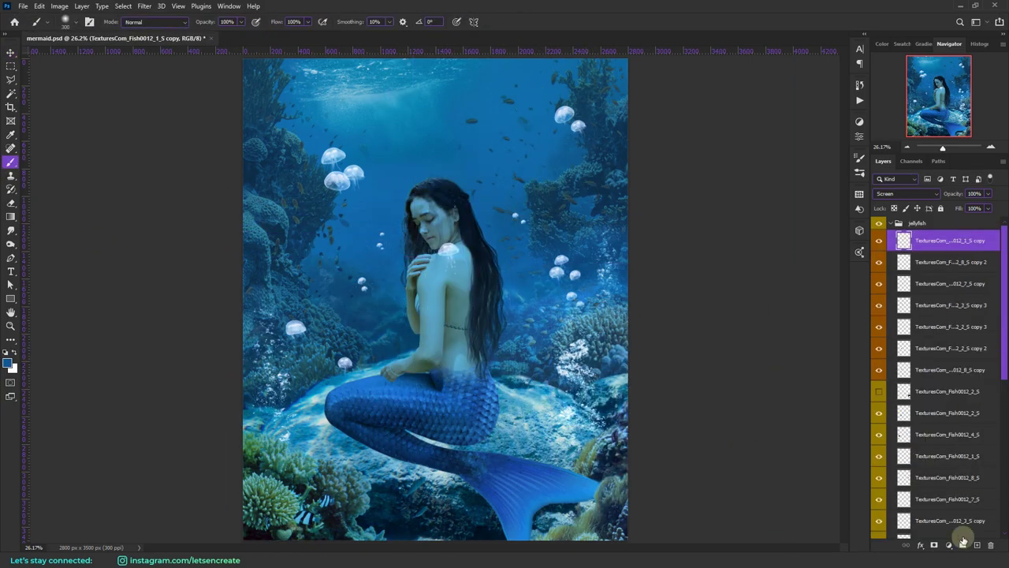
Step: Add a Solid Color fill of #0c5b94 at the top of the jellyfish group and blend it with Linear Dodge (Add)
click(964, 544)
click(930, 360)
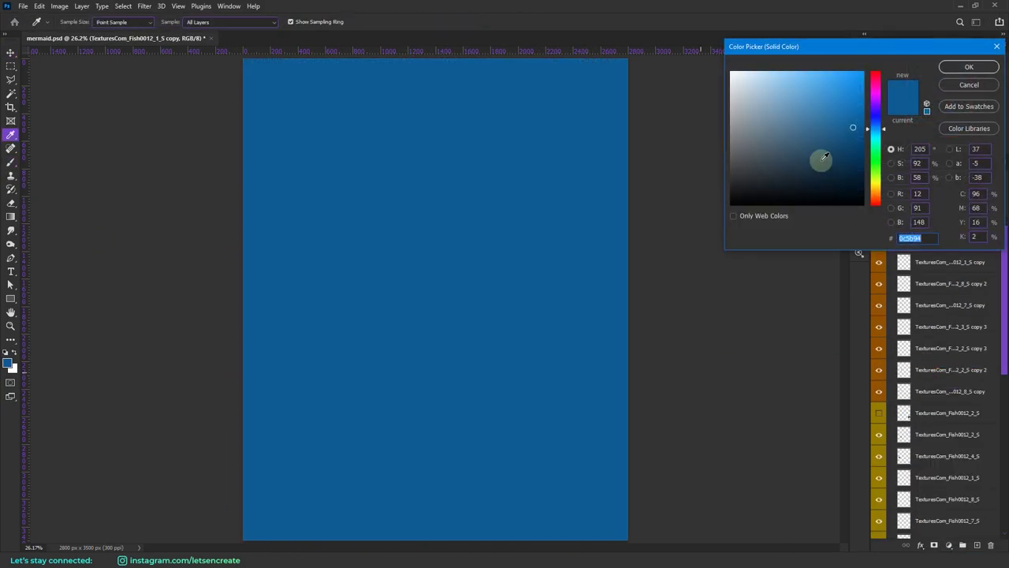
click(968, 67)
click(905, 193)
click(906, 285)
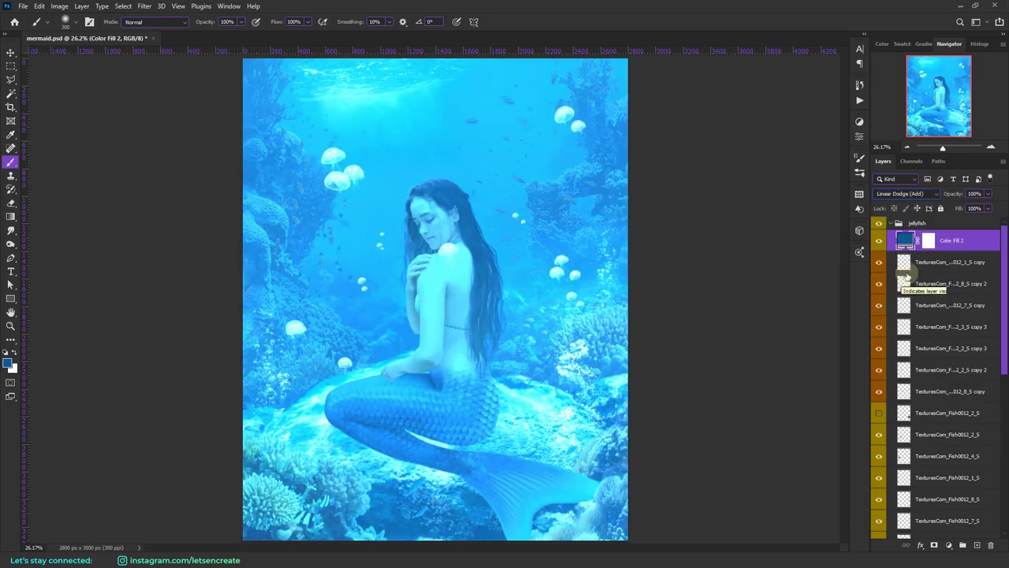
click(907, 194)
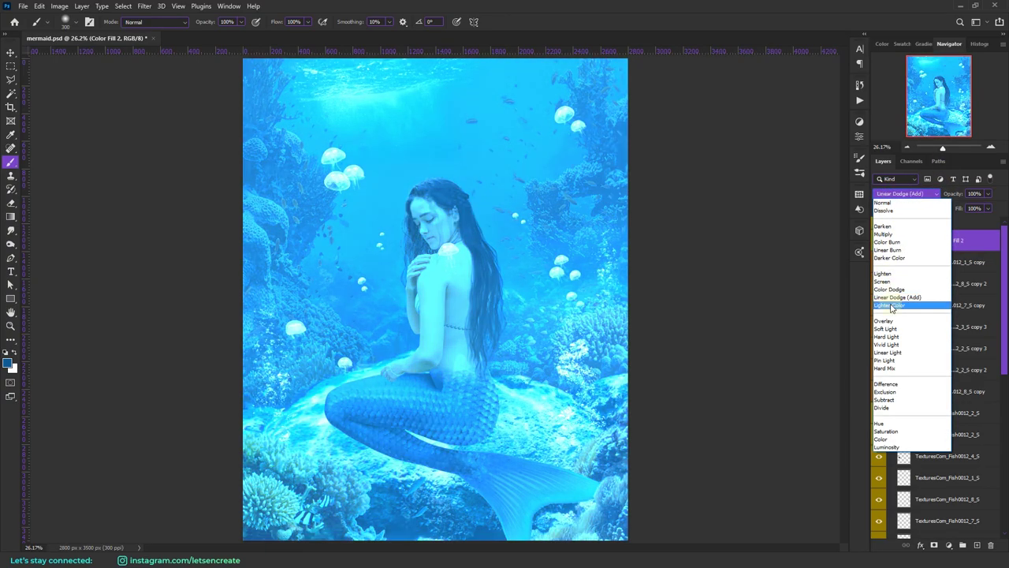
click(898, 297)
Step: Darken Color Fill 2 to deep blue #0c2a48 and invert its layer mask to hide the fill
double_click(904, 239)
click(840, 170)
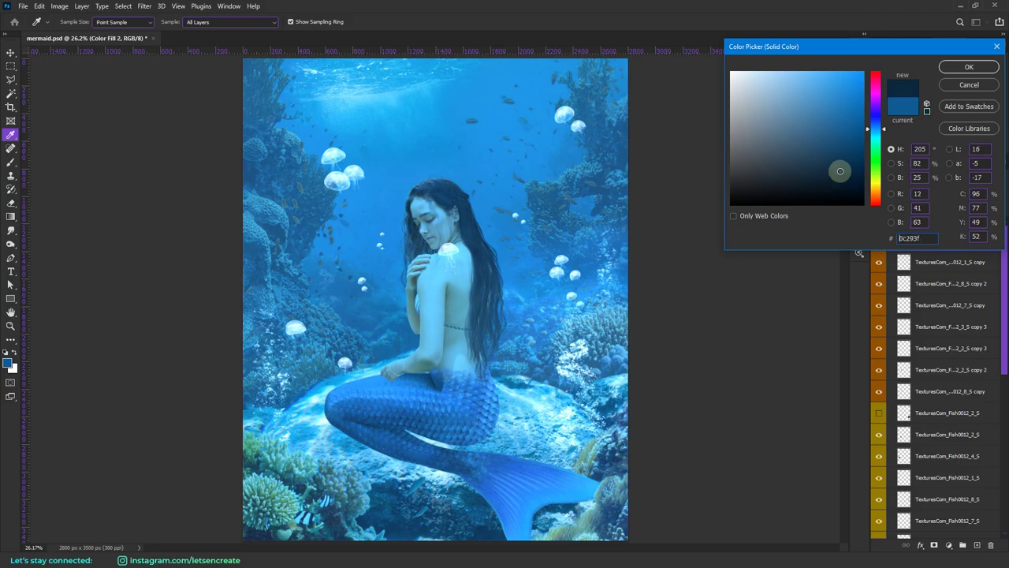
drag(875, 126, 877, 124)
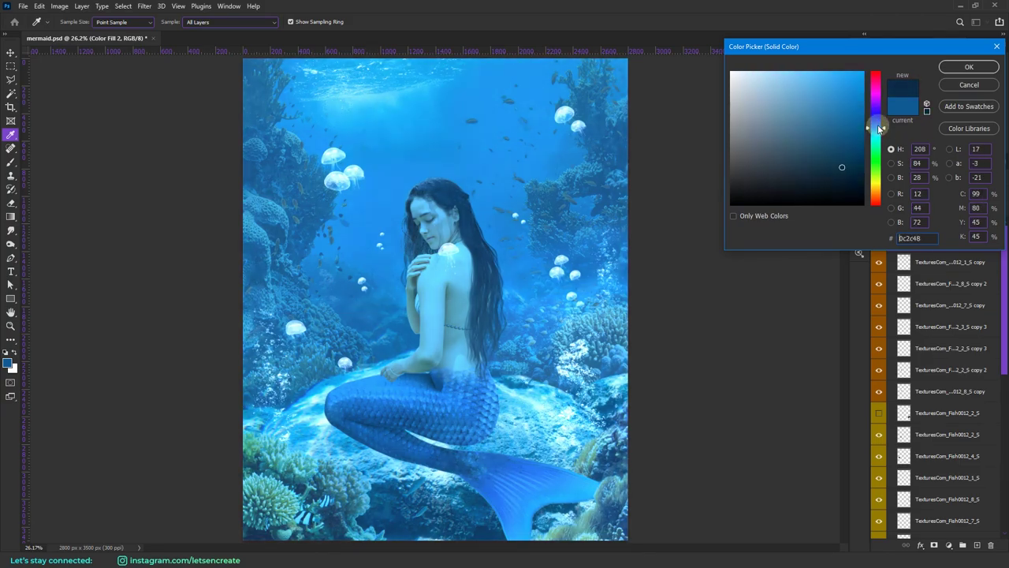
click(954, 68)
click(927, 241)
key(ctrl+i)
Step: Choose the Soft Round Pressure Opacity and Flow brush and paint a white glow over the upper-left jellyfish on Color Fill 2's mask
click(68, 22)
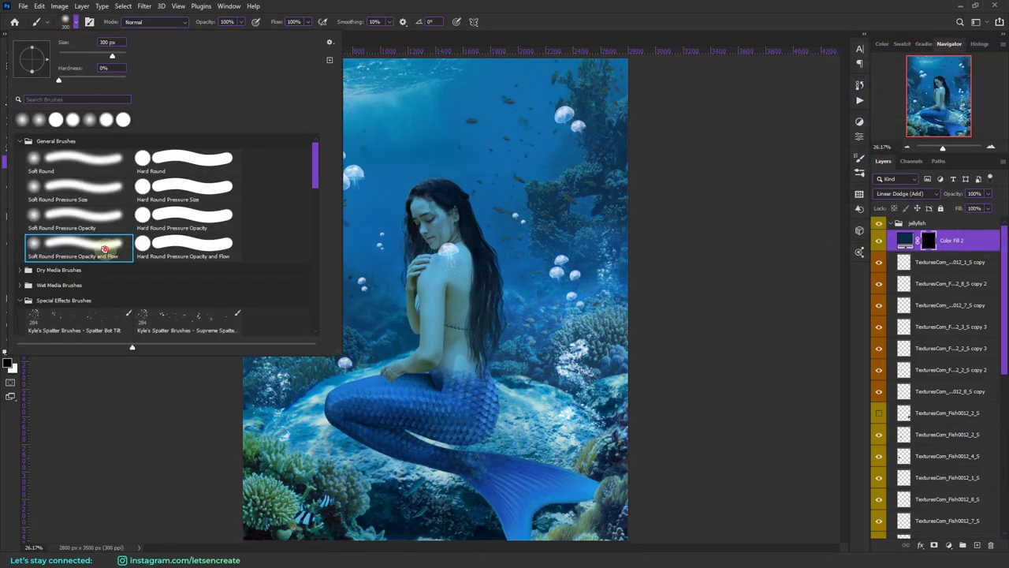
double_click(105, 247)
key(ctrl+plus)
scroll(150, 158, up, 2)
click(76, 22)
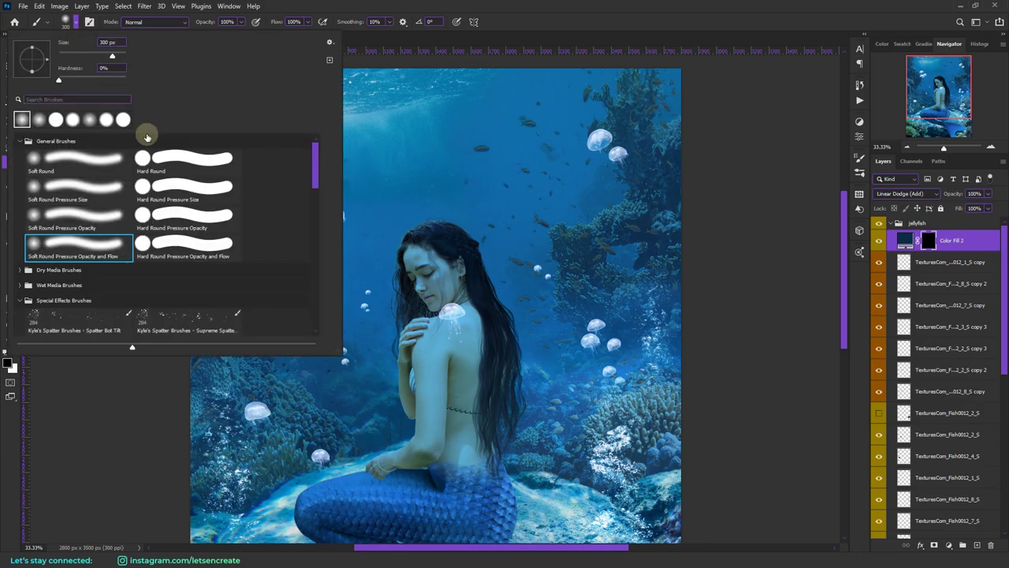
click(24, 421)
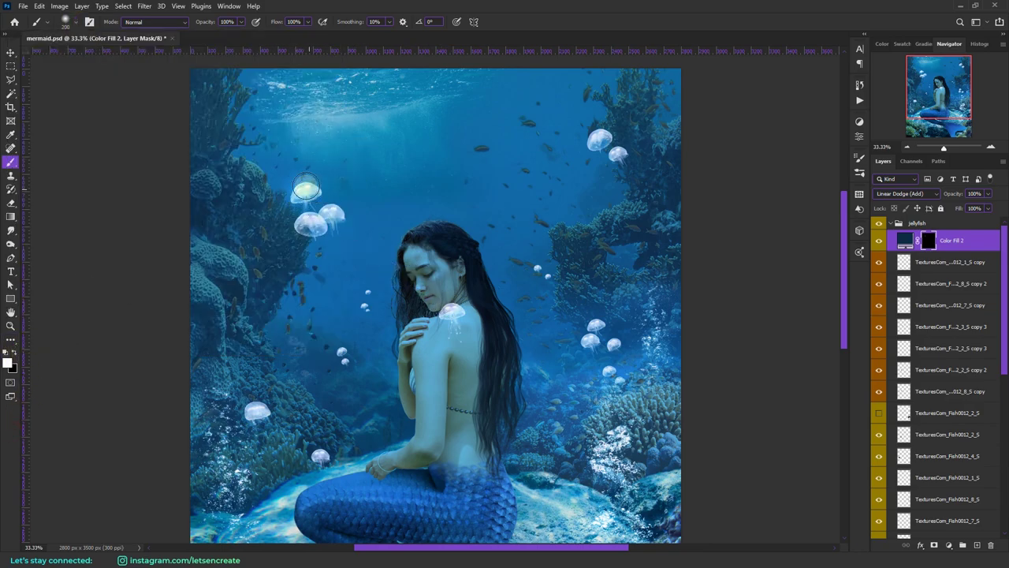
Step: Shift the hue of the Color Fill 2 glow slightly within the blues
double_click(905, 241)
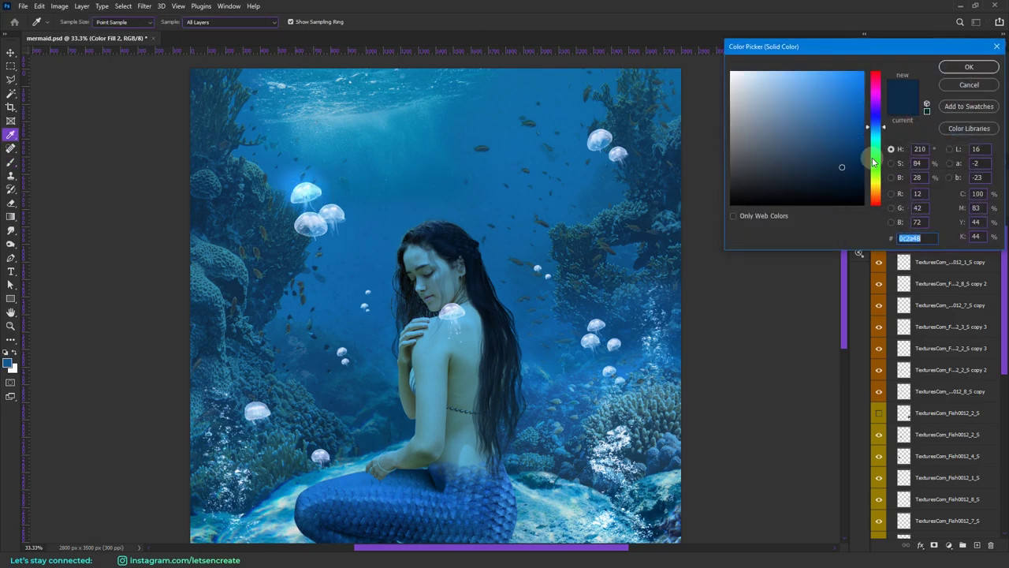
drag(880, 126, 880, 125)
click(969, 67)
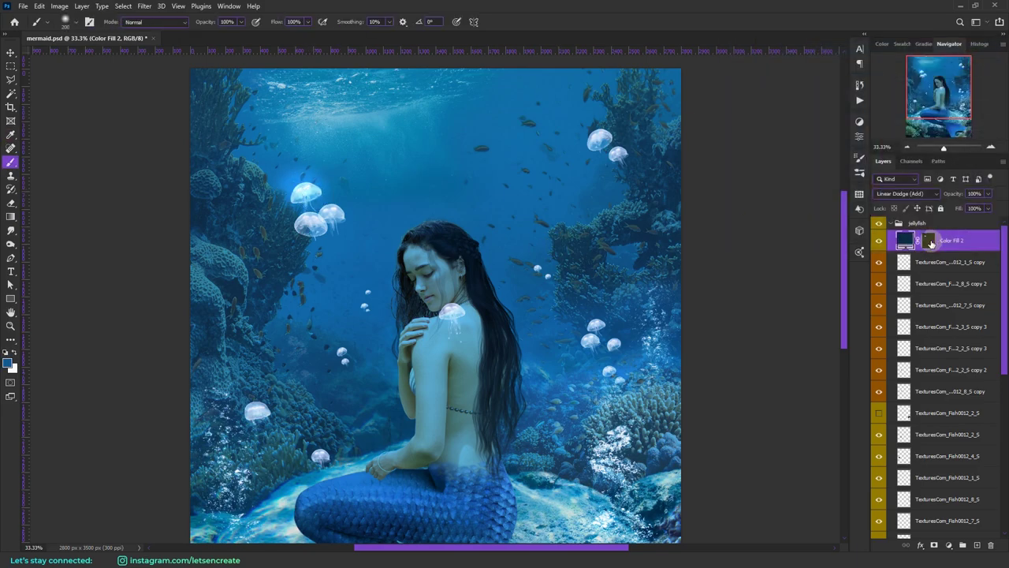
Step: Paint white on Color Fill 2's mask around the remaining blue jellyfish so they glow, and recheck the fill colour
key(ctrl+plus)
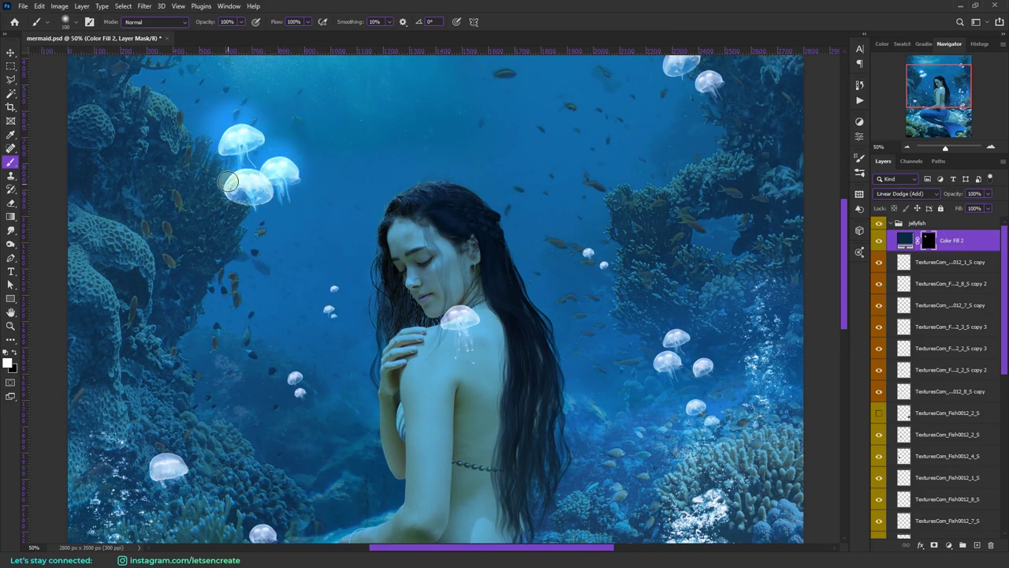
scroll(228, 181, up, 3)
key(ctrl+minus)
key(ctrl+minus)
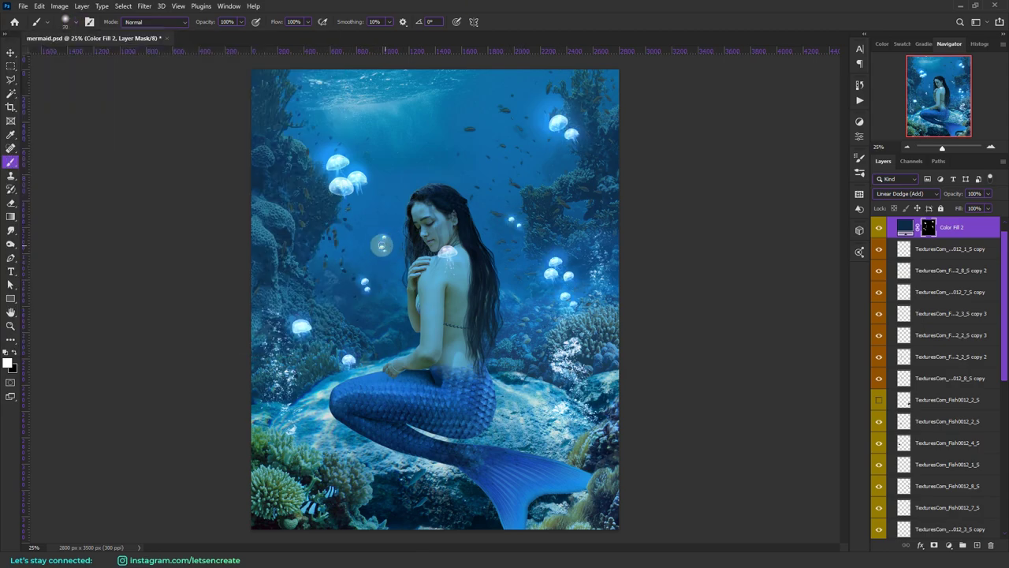
double_click(906, 227)
click(974, 61)
Step: Apply a 5 px Field Blur to both francesco-ungaro coral layers in Group 1
click(947, 249)
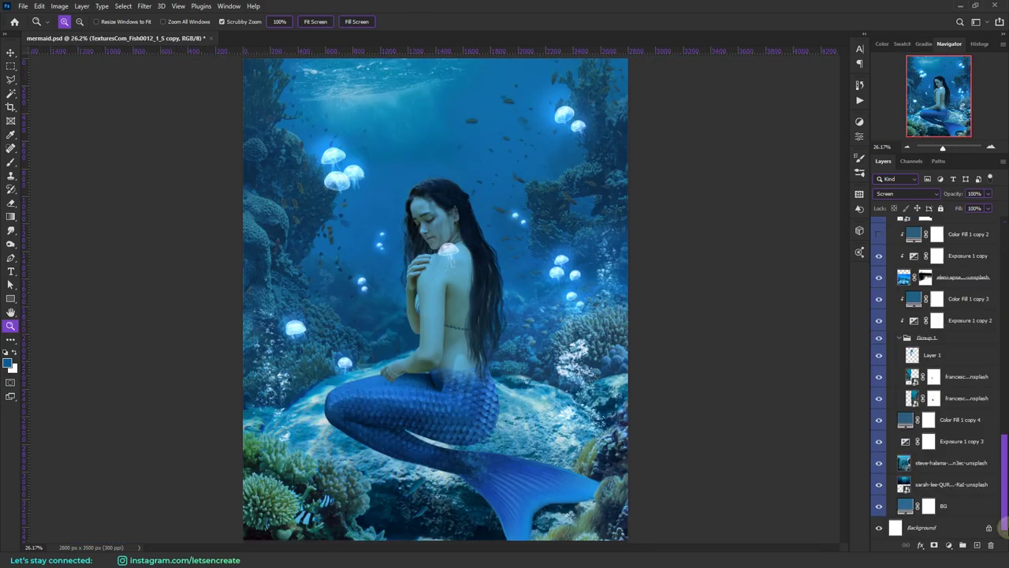
click(144, 6)
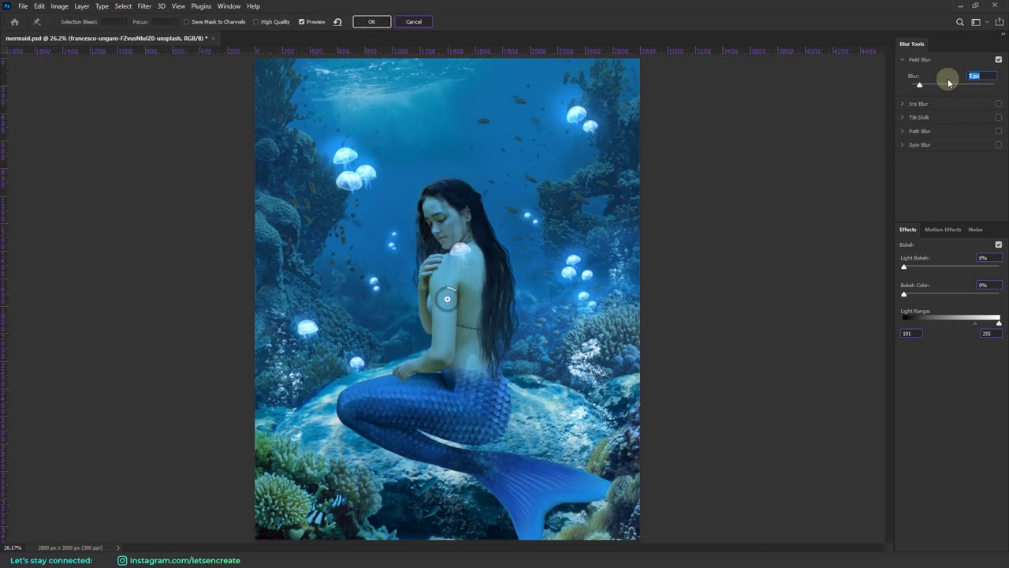
key(Return)
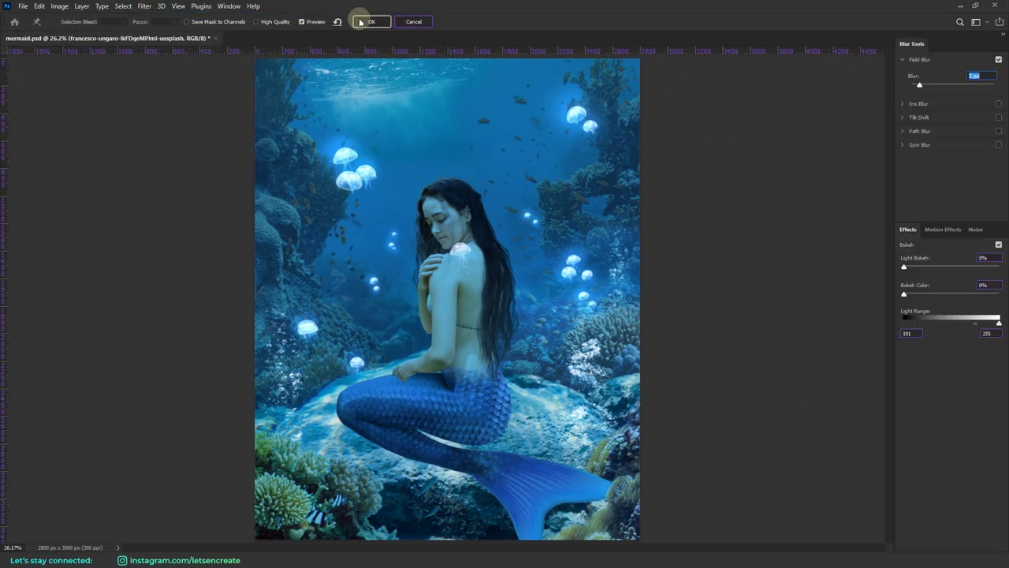
click(359, 22)
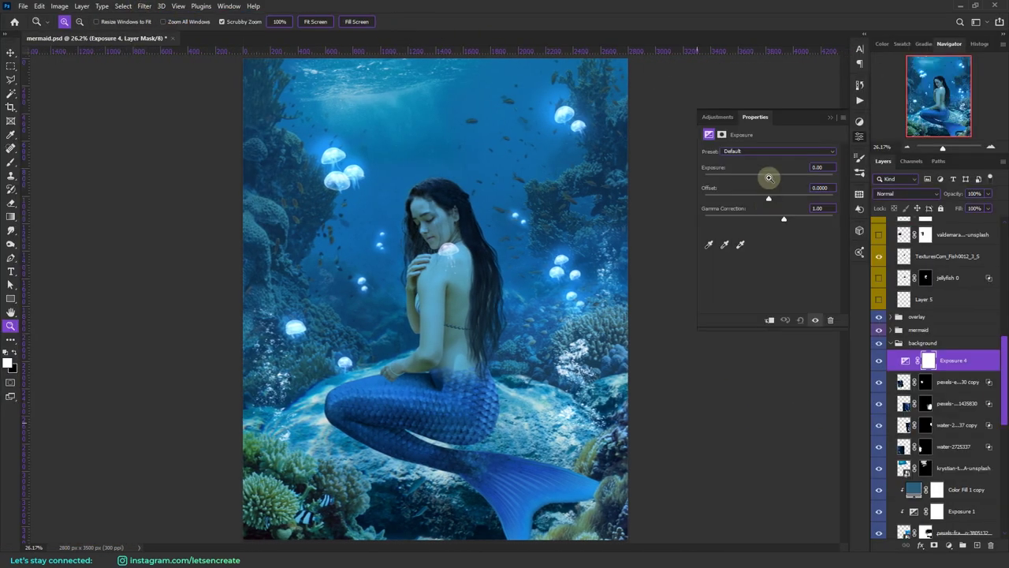
Step: Darken the background group with an Exposure adjustment and add a Brightness/Contrast adjustment with contrast at about 52
drag(765, 175, 761, 183)
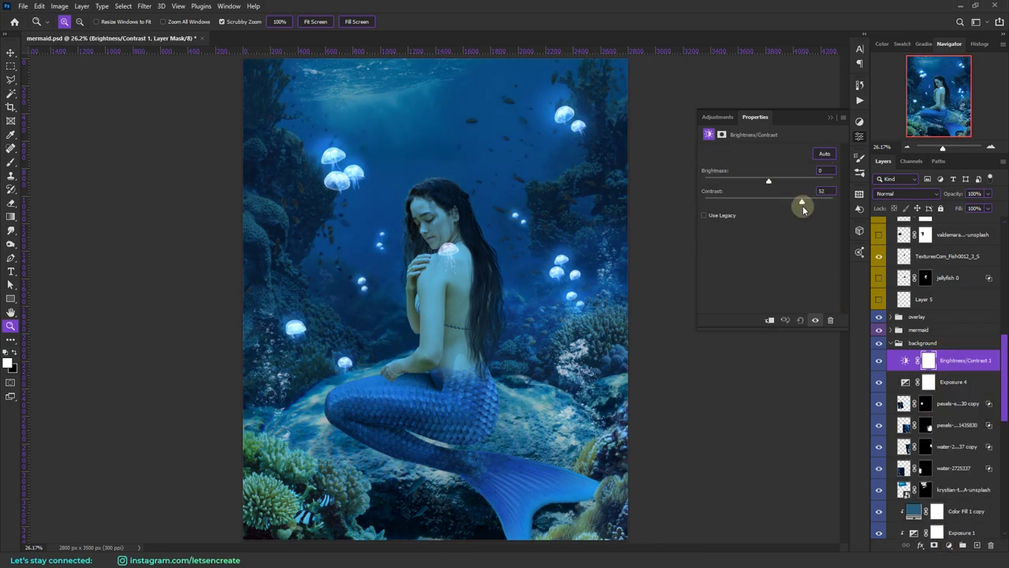
click(831, 117)
Step: Pick a large, irregular fog brush and set the foreground colour to a saturated blue
scroll(939, 425, down, 10)
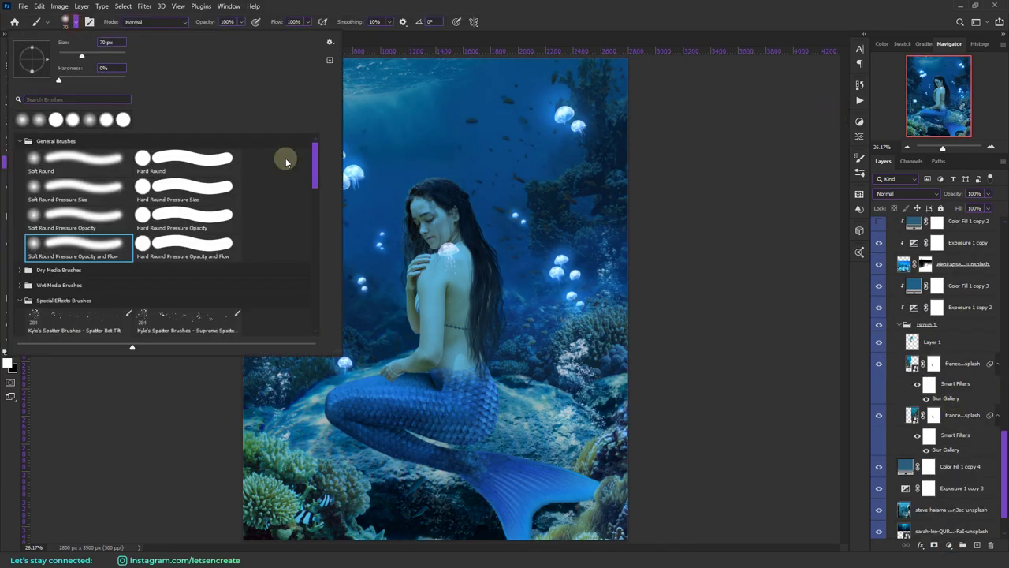
scroll(287, 160, down, 10)
click(59, 381)
click(7, 362)
click(875, 126)
click(849, 113)
click(969, 68)
Step: Add a layer named fog above Layer 1 in Group 1 and paint soft lighter-blue fog over the background coral
click(934, 336)
click(977, 544)
double_click(931, 335)
text(m)
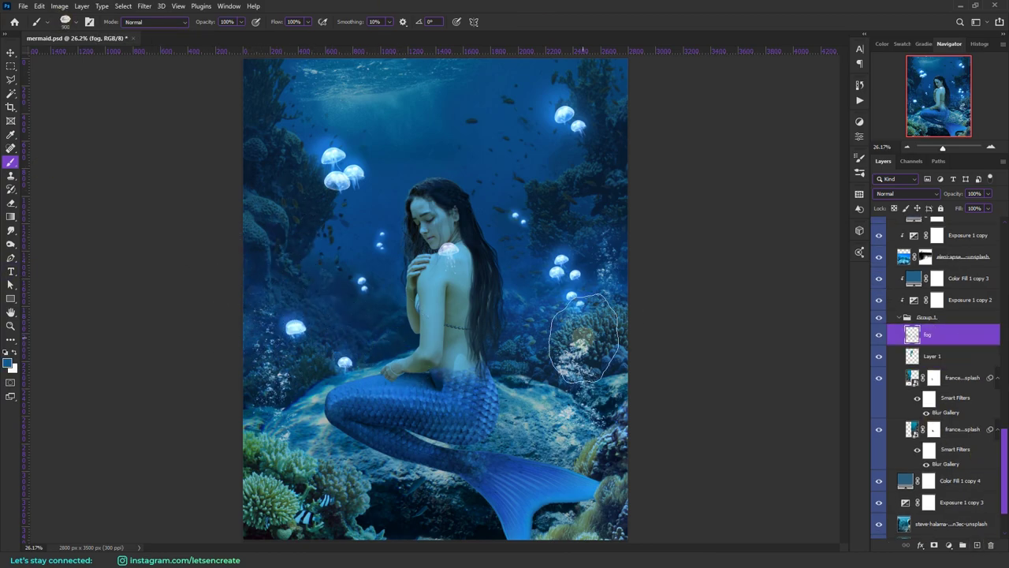
click(7, 363)
key(Return)
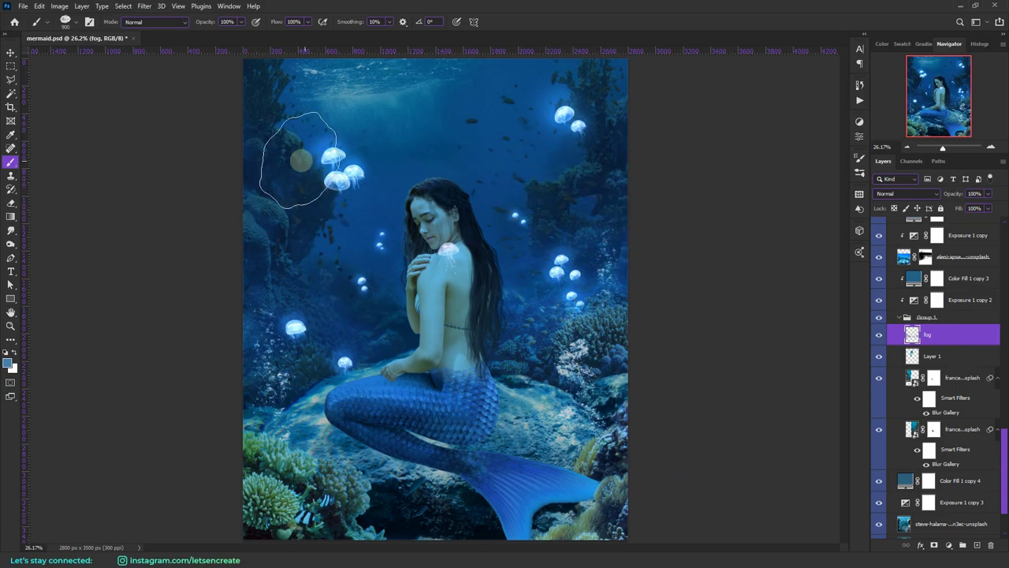
Step: Duplicate Color Fill 2, paint its mask white over the jellyfish on the mermaid's shoulder, and save the document
scroll(907, 417, up, 8)
click(935, 440)
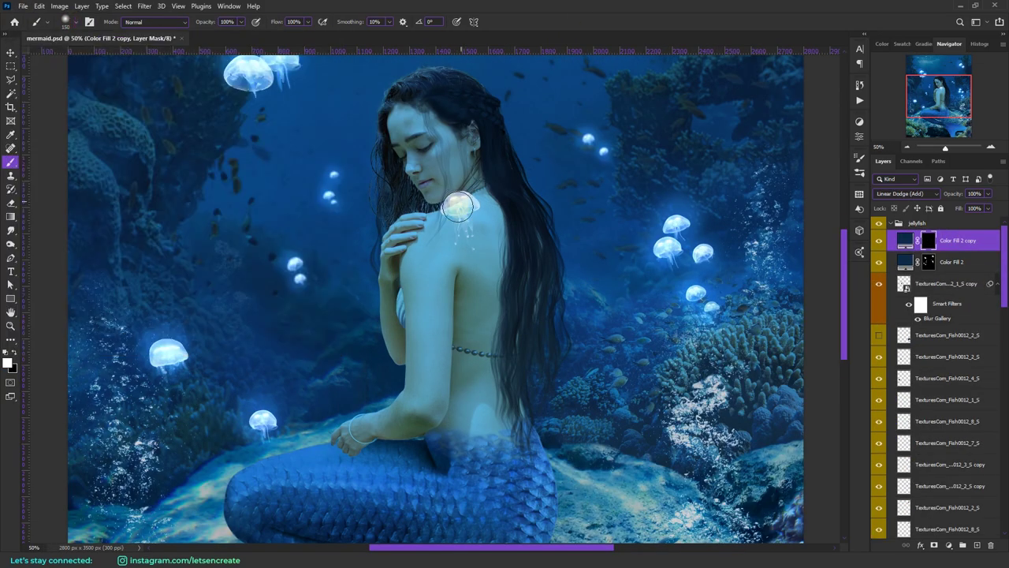
drag(460, 206, 450, 210)
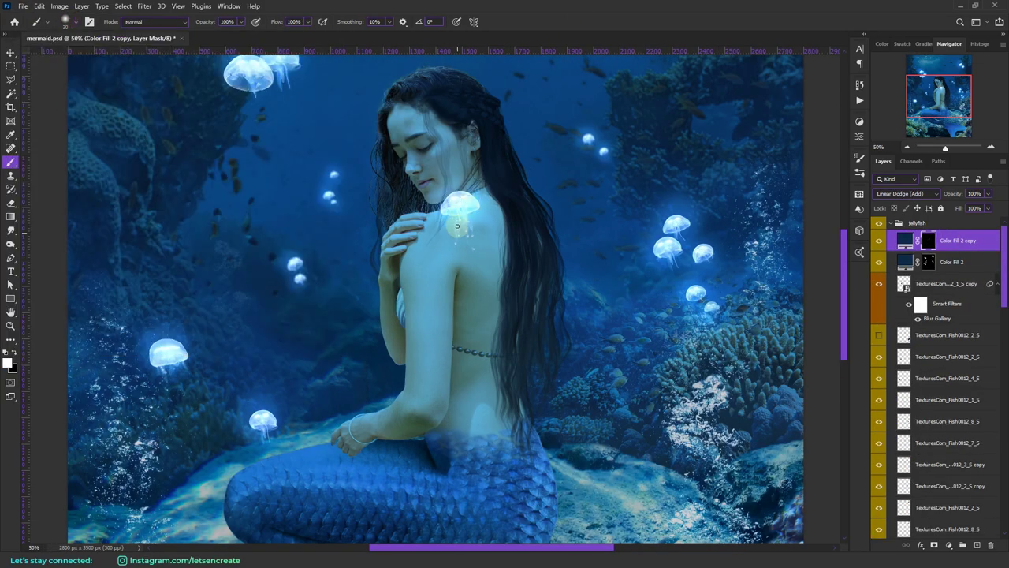
key(ctrl+s)
Step: Change the Color Fill 2 copy glow on the shoulder jellyfish to a dark orange-brown
key(ctrl+minus)
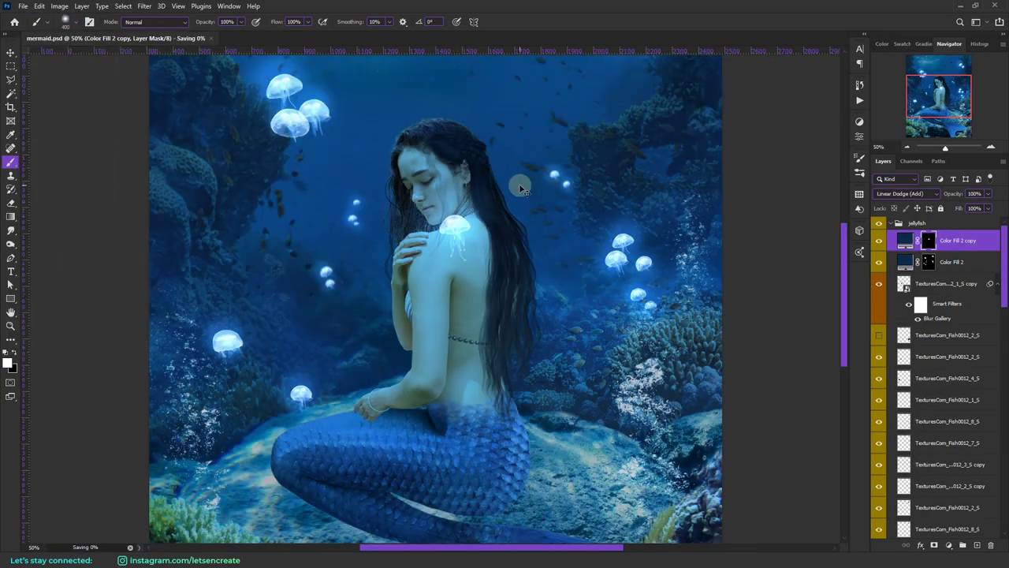
key(ctrl+minus)
double_click(905, 240)
drag(875, 128, 880, 195)
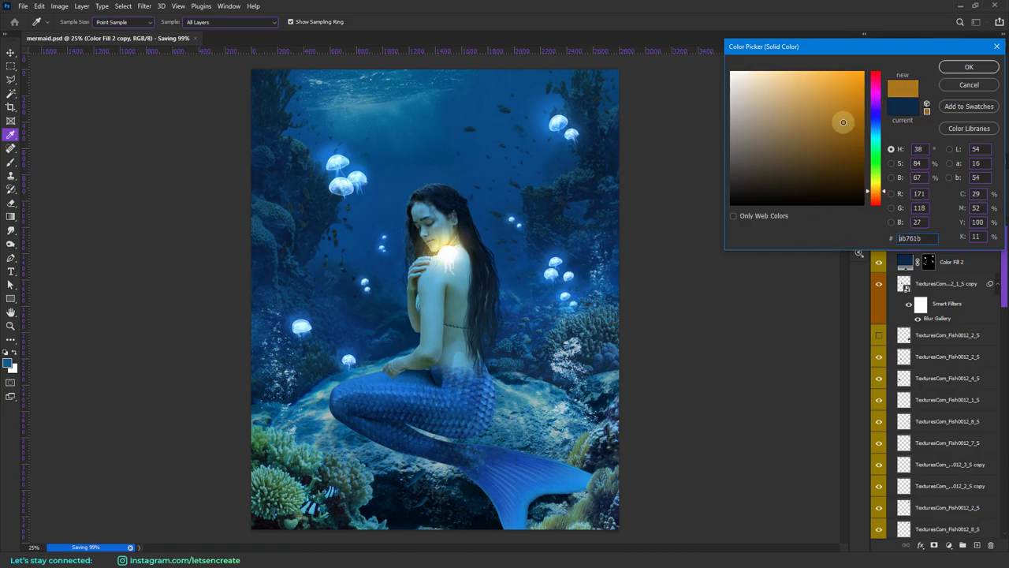
key(Return)
key(ctrl+plus)
key(ctrl+plus)
key(ctrl+plus)
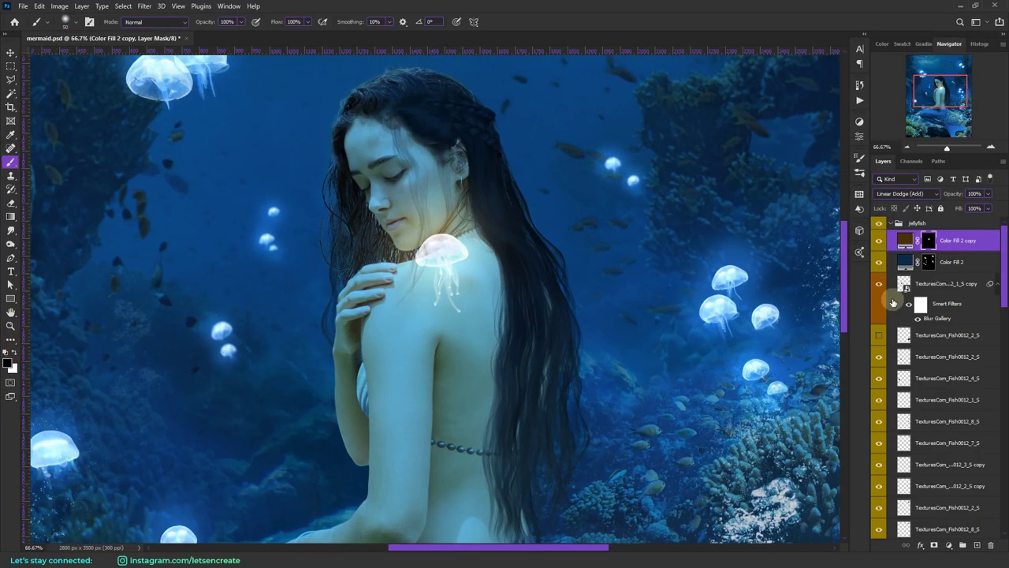
Step: Add an orange Solid Color fill for the shoulder jellyfish, change its blending mode, and invert its mask
click(948, 545)
click(942, 363)
drag(875, 128, 876, 190)
key(Return)
click(899, 194)
click(912, 309)
key(ctrl+i)
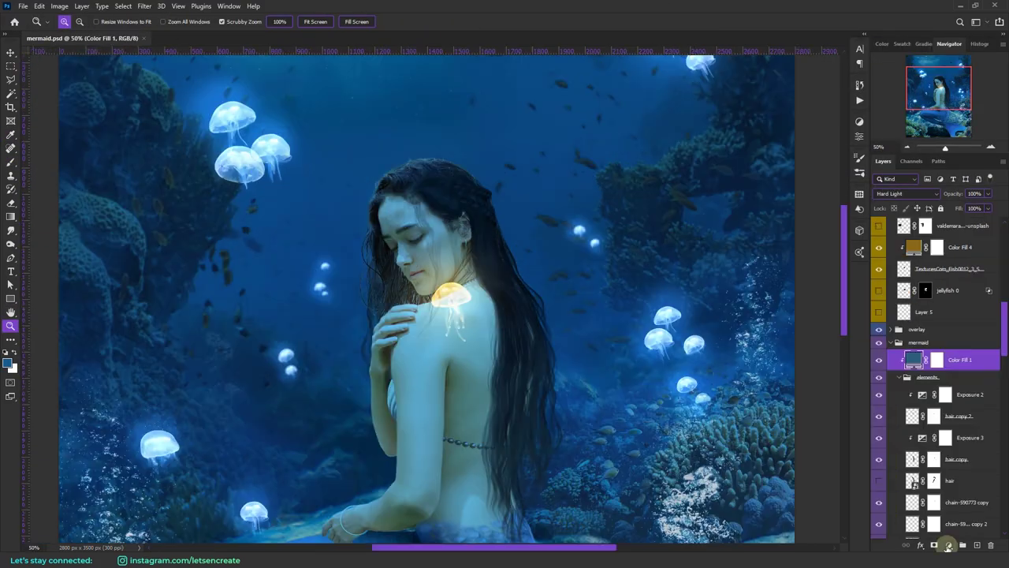
Step: Add an orange Solid Color fill above Color Fill 1 in the mermaid group, using Linear Dodge (Add) and a black mask
double_click(915, 381)
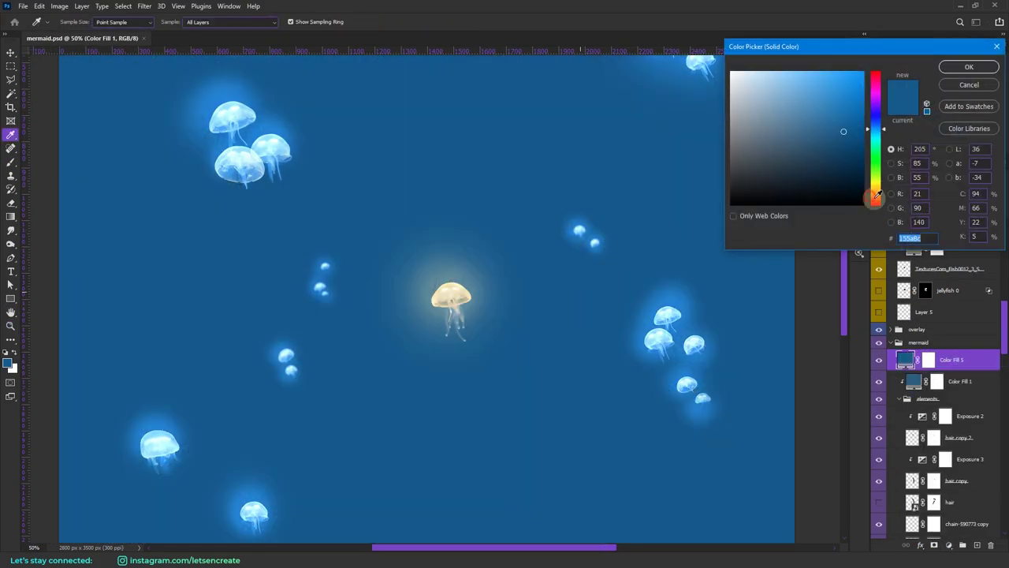
click(960, 66)
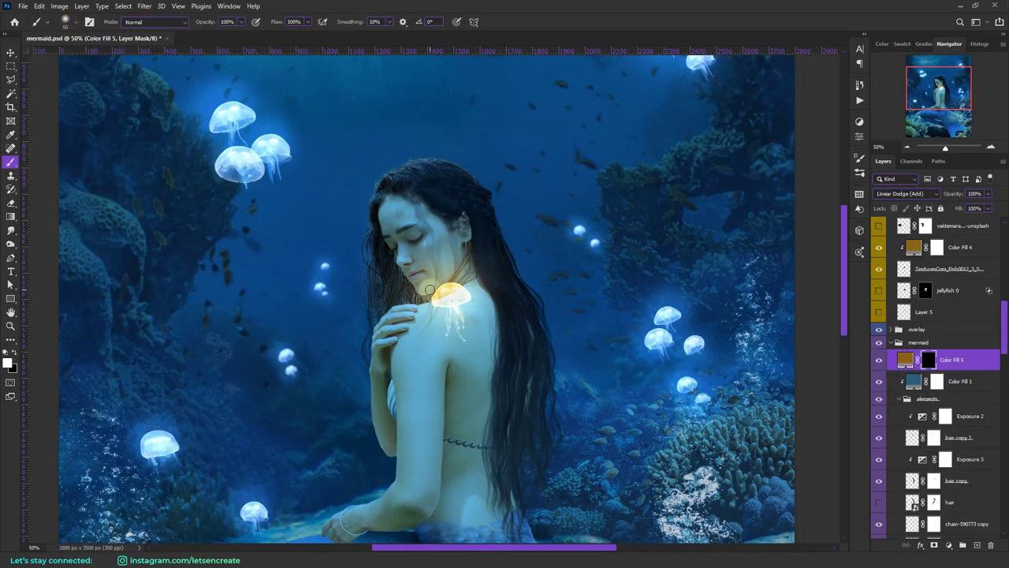
key(ctrl+plus)
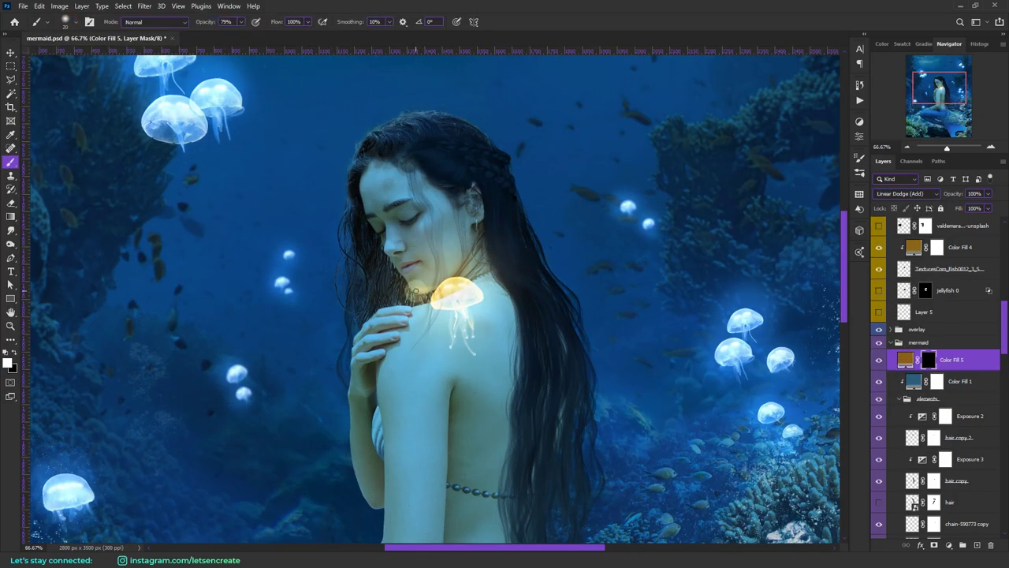
Step: Adjust the Blend If range of Color Fill 5 and clip it to the mermaid elements, keeping its mask active
double_click(977, 360)
drag(743, 261, 785, 264)
click(966, 79)
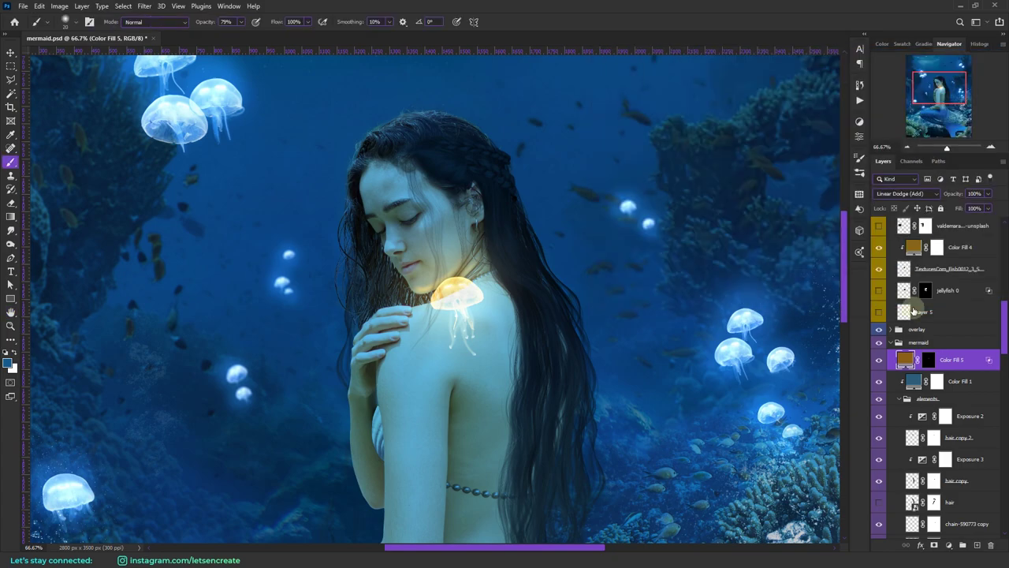
alt+click(914, 371)
click(936, 361)
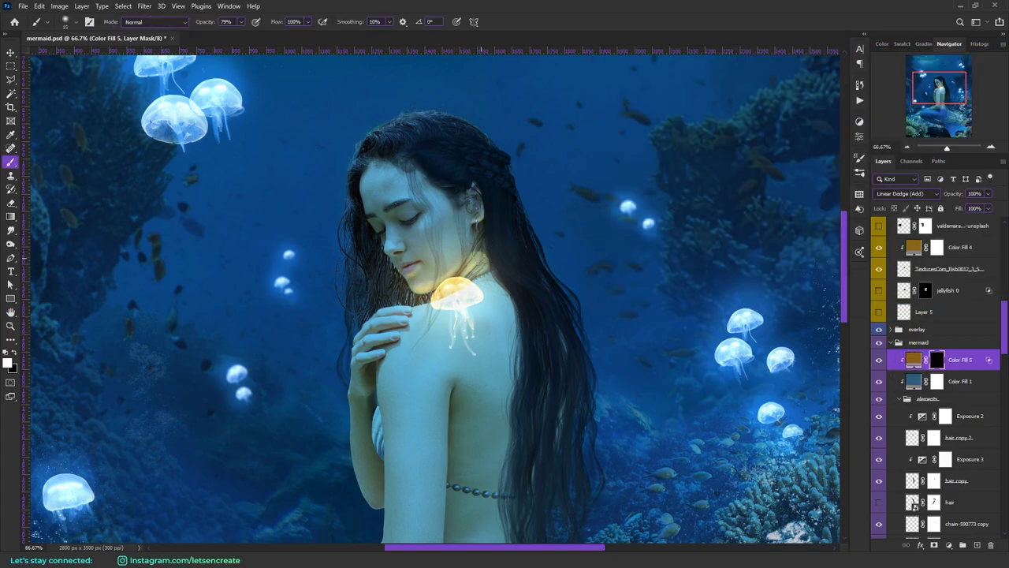
Step: Paint white on Color Fill 5's mask to cast warm jellyfish light on the mermaid's face, neck, fingers and shoulder, enlarging the brush
key(ctrl+plus)
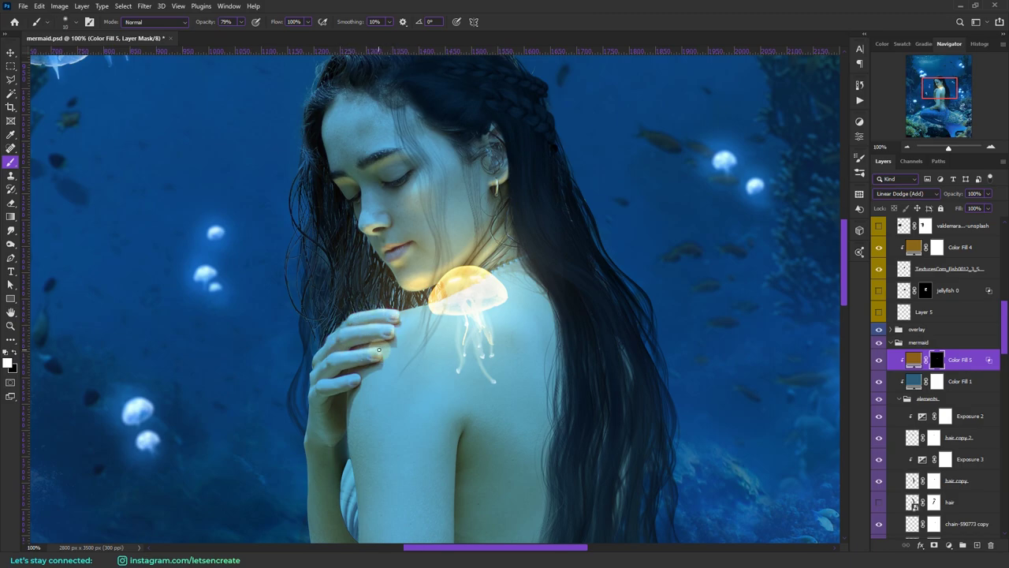
key(bracketright)
key(bracketright)
key(bracketright)
key(bracketright)
key(bracketright)
key(bracketright)
key(bracketright)
key(bracketright)
key(bracketright)
key(bracketright)
key(bracketright)
key(bracketright)
key(bracketright)
key(bracketright)
key(bracketright)
drag(439, 379, 450, 331)
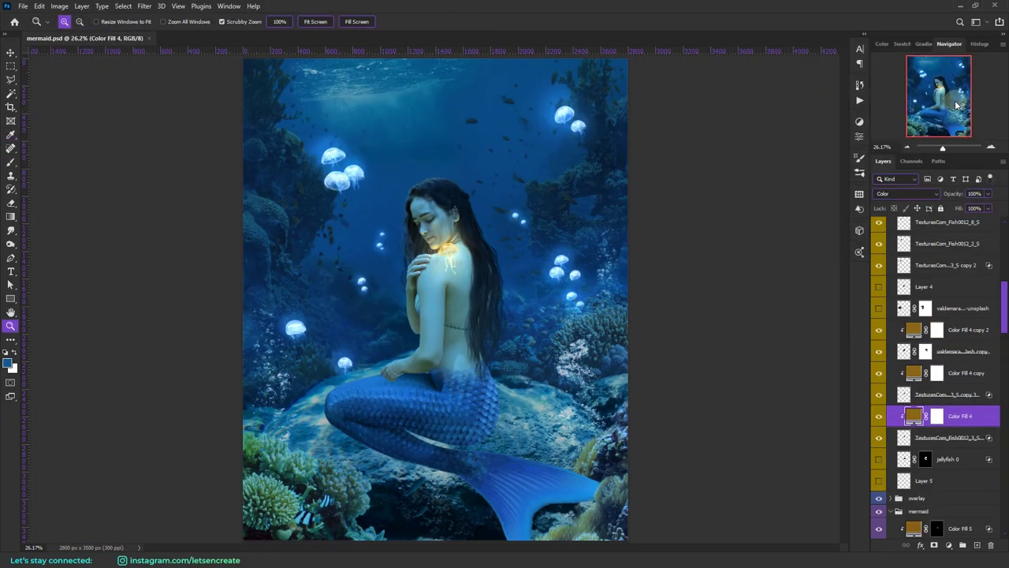
Step: Compare the mermaid's Color Fill 1 tint on and off, and adjust its blue colour slightly
drag(1004, 308, 1005, 334)
click(961, 378)
click(879, 378)
click(879, 379)
double_click(914, 377)
drag(819, 139, 817, 141)
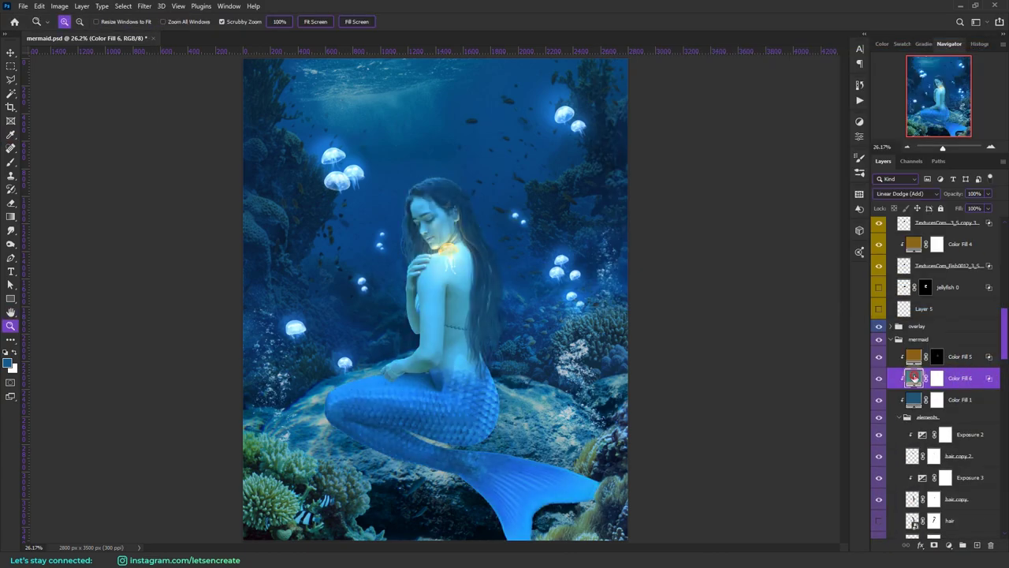
Step: Recolour Color Fill 6 to blue and invert its mask to black, ready for brushing the mermaid's tail and arm
double_click(914, 377)
click(972, 63)
click(936, 378)
key(ctrl+i)
click(369, 372)
click(369, 372)
click(10, 162)
scroll(310, 332, down, 2)
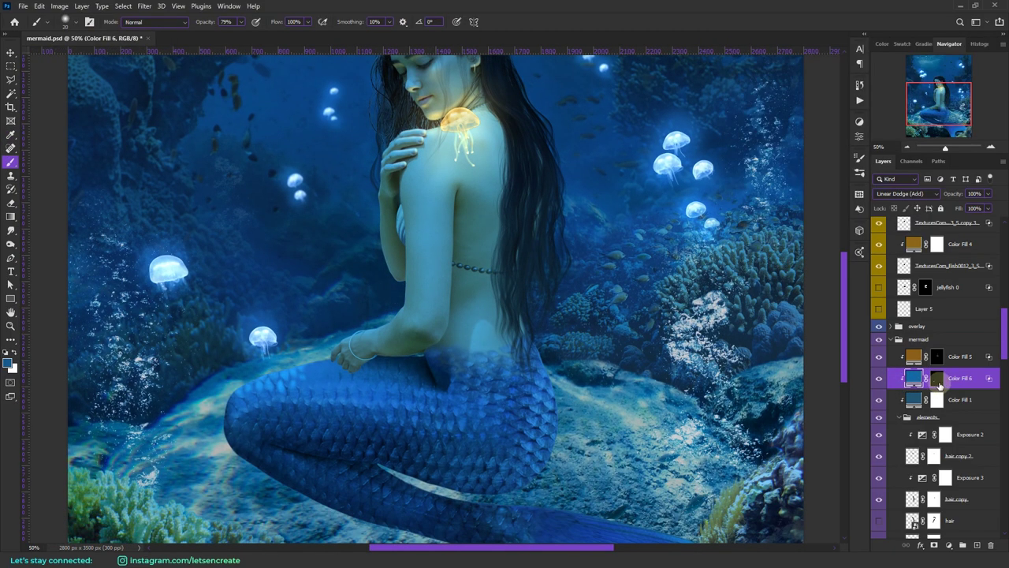
key(ctrl+plus)
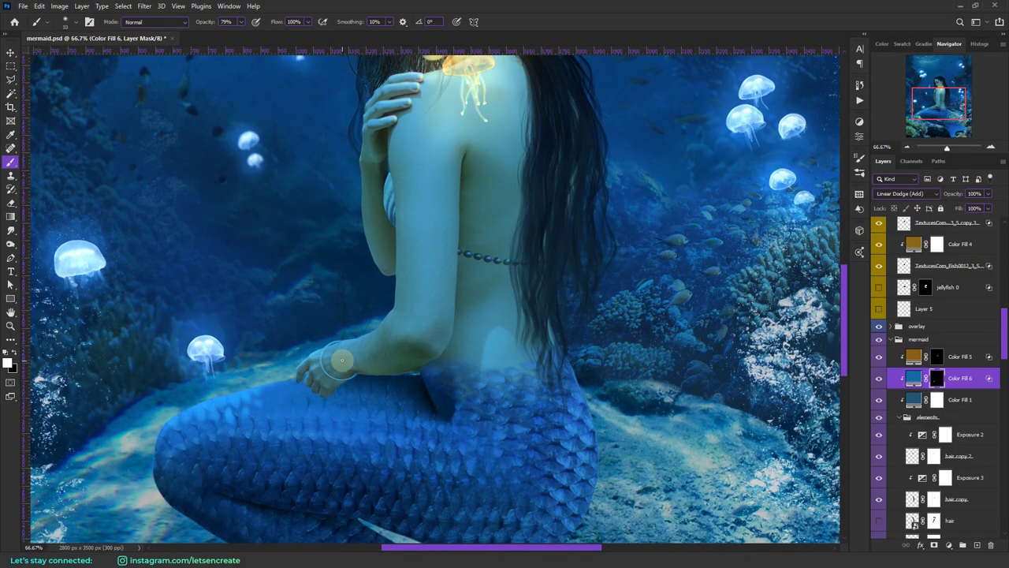
Step: Paint white on Color Fill 6's mask to cast blue light on the mermaid's arm and the tail's upper edge
scroll(379, 193, up, 3)
drag(368, 288, 362, 220)
drag(846, 323, 845, 305)
drag(399, 349, 408, 462)
drag(844, 304, 844, 333)
key(bracketright)
key(bracketright)
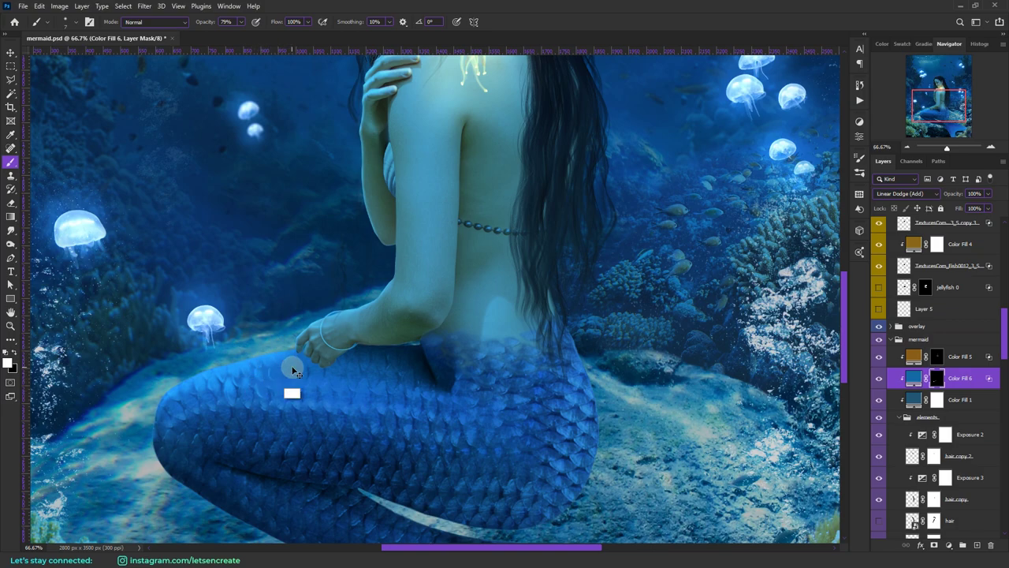
Step: Duplicate Color Fill 6 and paint blue highlights across the tail scales, alternating between both layers' masks
key(ctrl+j)
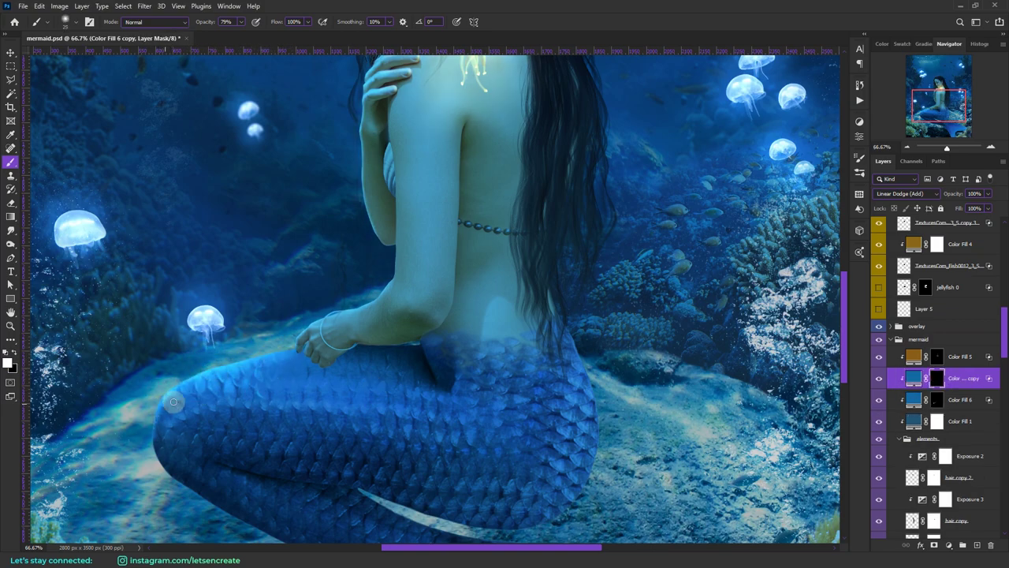
key(alt+bracketleft)
key(alt+bracketright)
drag(367, 393, 367, 410)
key(alt+bracketleft)
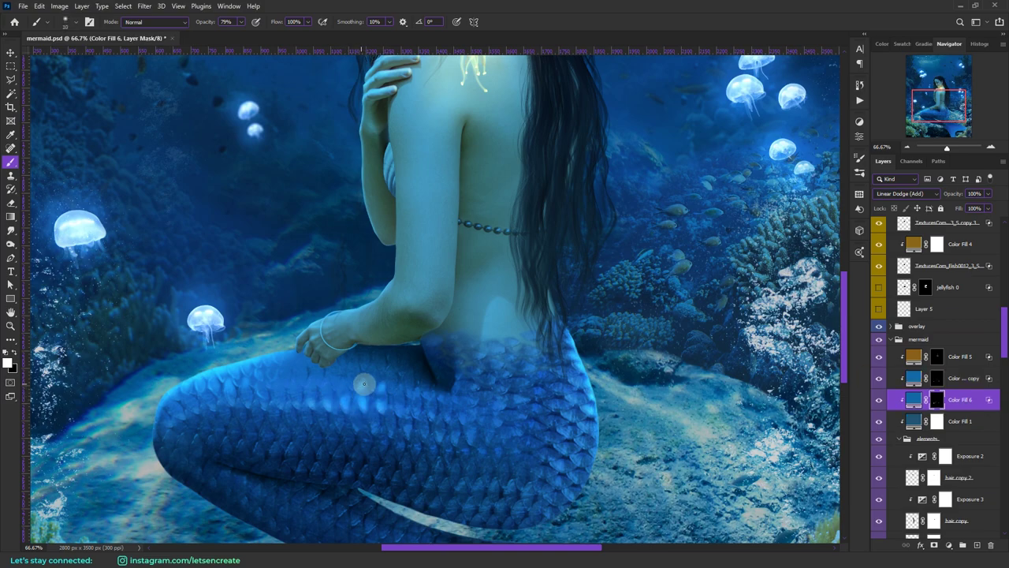
drag(319, 382, 319, 406)
key(alt+bracketright)
key(alt+bracketleft)
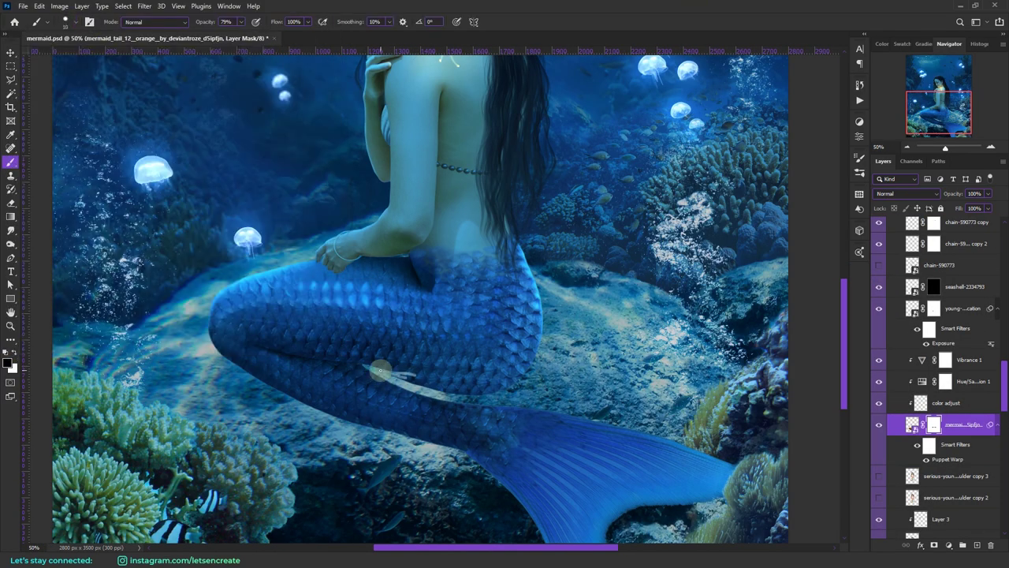
Step: Add an Exposure adjustment with lowered exposure in the mermaid group and place it beneath Layer 2
scroll(964, 433, down, 5)
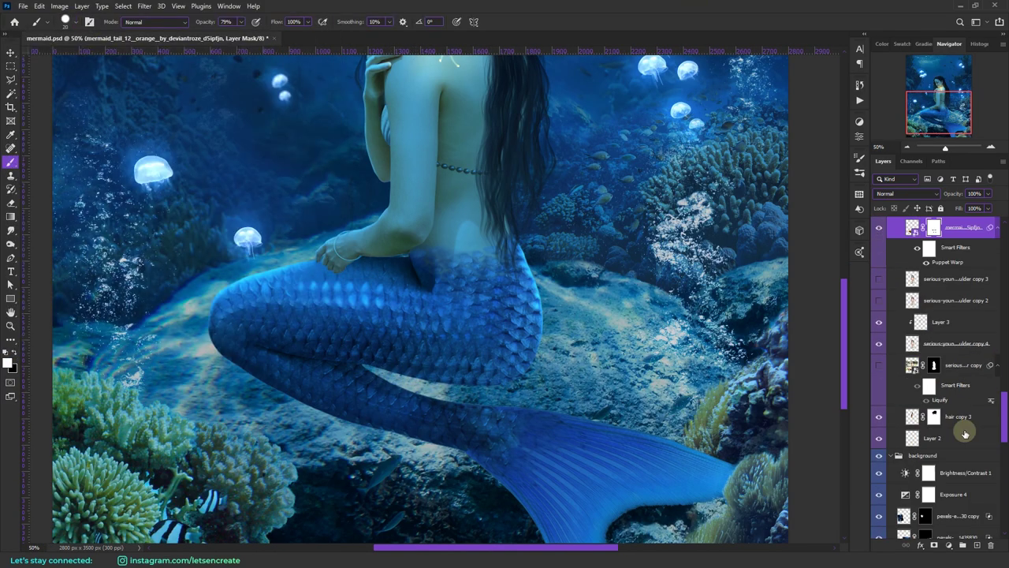
click(964, 436)
click(949, 545)
click(918, 426)
drag(768, 178, 750, 178)
click(830, 117)
drag(961, 438, 959, 468)
scroll(951, 415, up, 8)
scroll(969, 372, down, 10)
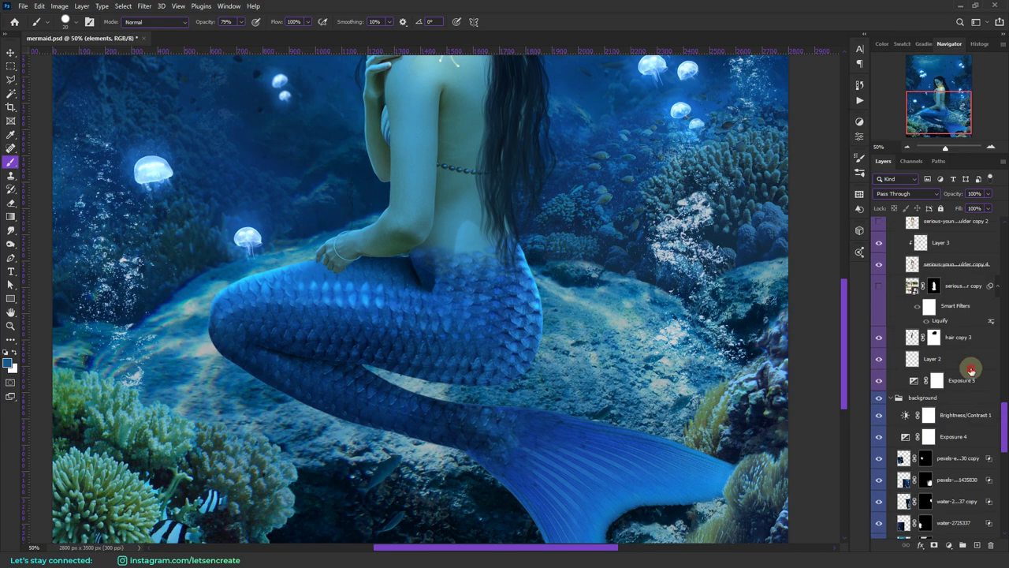
Step: Move Exposure 5 out of the elements group to sit beneath it, and lower its exposure further
drag(971, 378, 975, 390)
double_click(896, 380)
drag(750, 178, 737, 178)
click(830, 118)
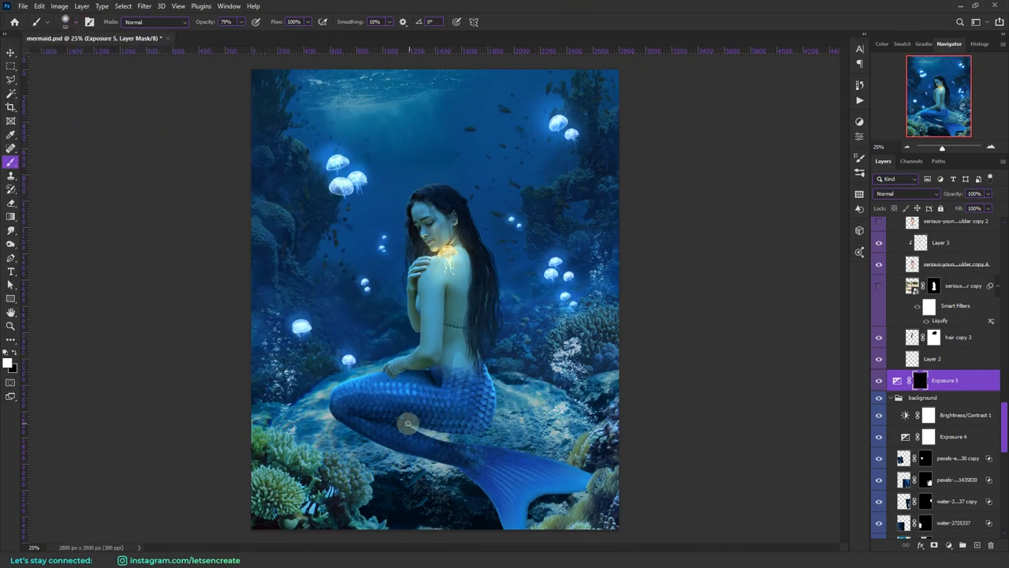
Step: Paint white on Exposure 5's black mask with a larger brush to shade the rock beneath the tail
key(bracketright)
key(bracketright)
drag(391, 451, 497, 498)
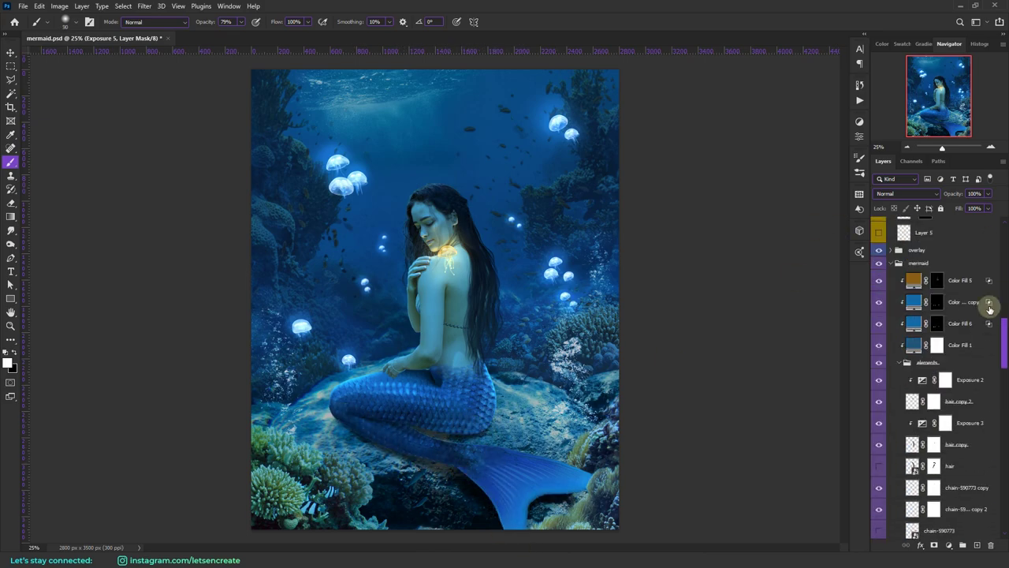
Step: Invert Exposure 6's mask to black and paint white on it to shade the lower tail and fin
key(ctrl+i)
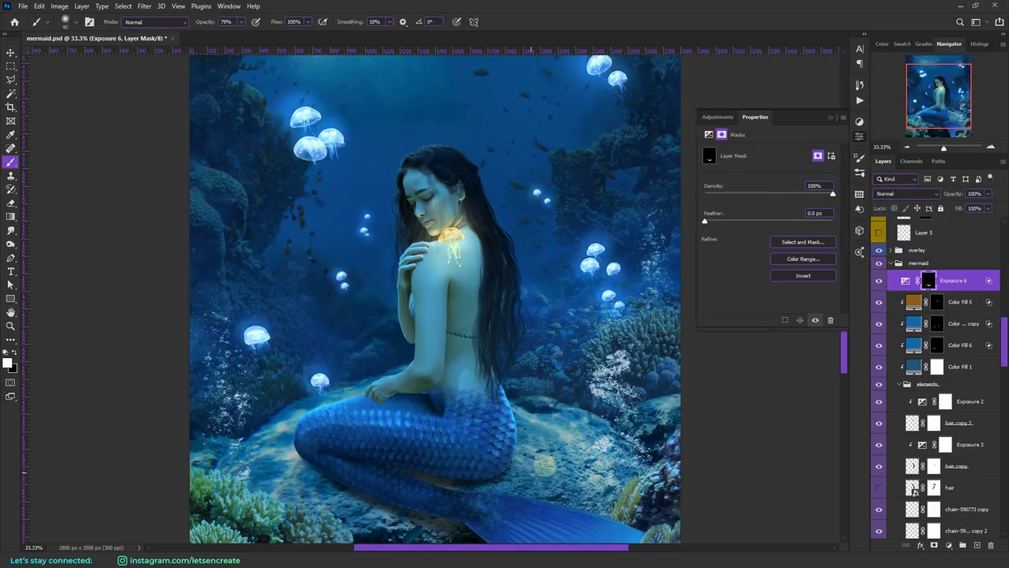
scroll(442, 426, down, 3)
scroll(504, 410, down, 2)
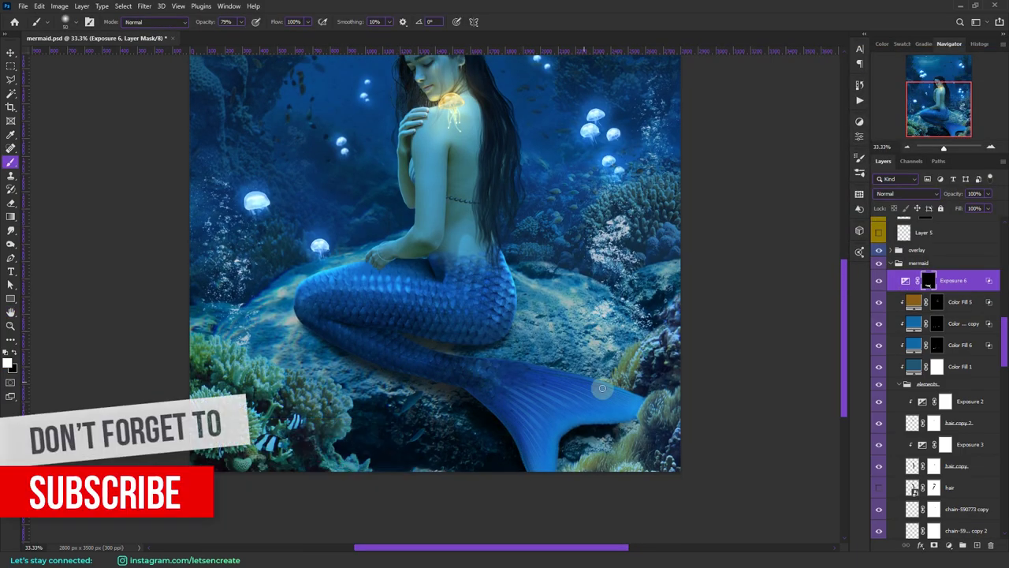
ctrl+click(523, 329)
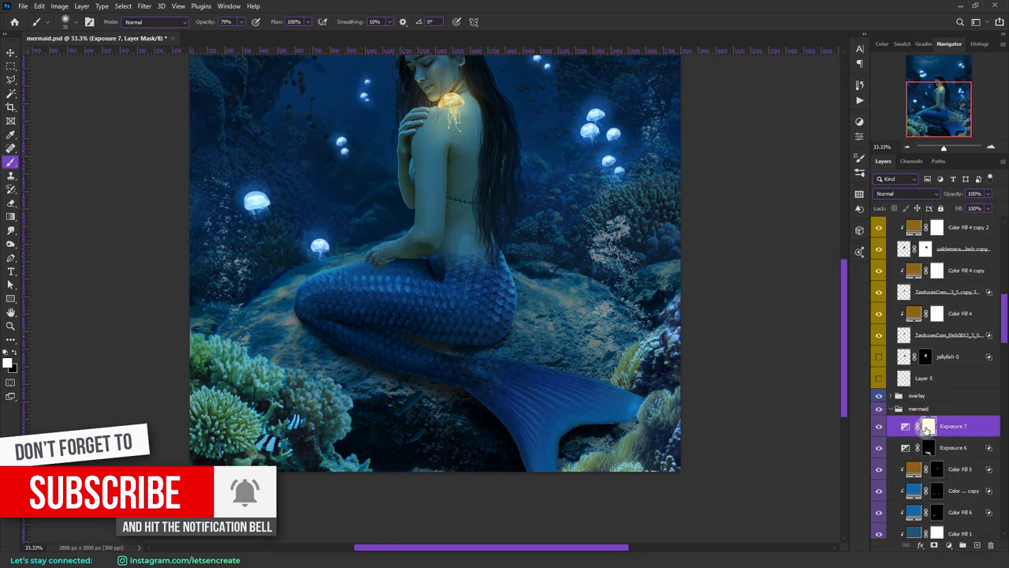
Step: Invert Exposure 7's mask to black and paint white on it to deepen the shadows along the tail folds and fin
key(ctrl+i)
key(ctrl+plus)
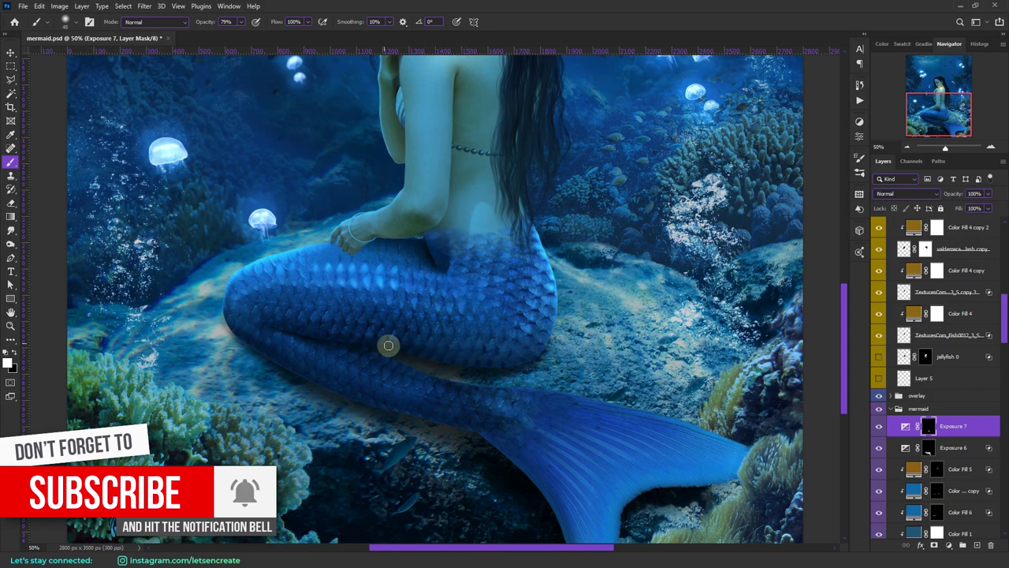
key([)
drag(458, 430, 522, 470)
key(ctrl+minus)
key(ctrl+minus)
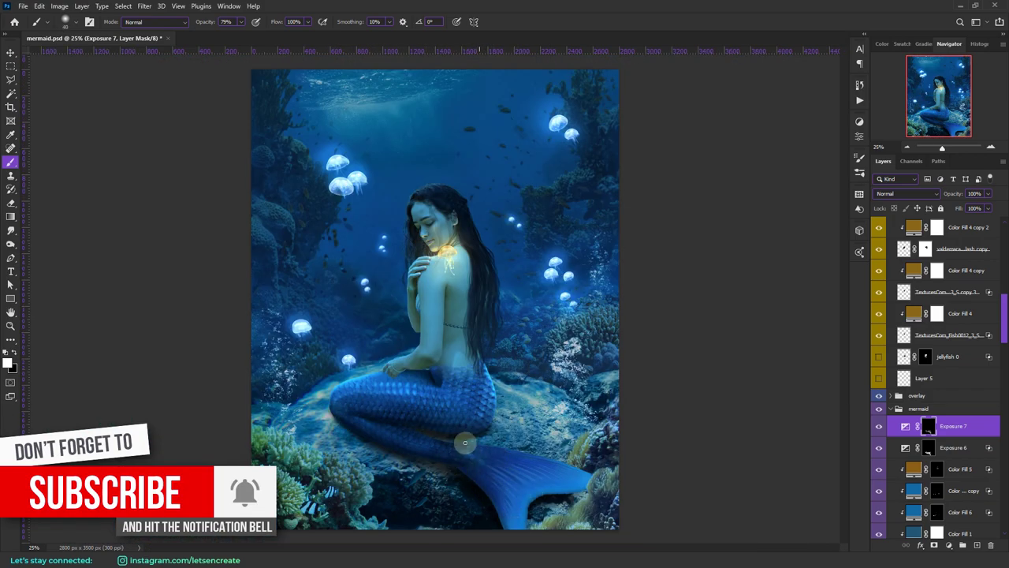
Step: Switch to Exposure 6's mask and refine the shading on the mermaid's arm and back with a small brush
key(ctrl+plus)
key(ctrl+plus)
key(alt+bracketleft)
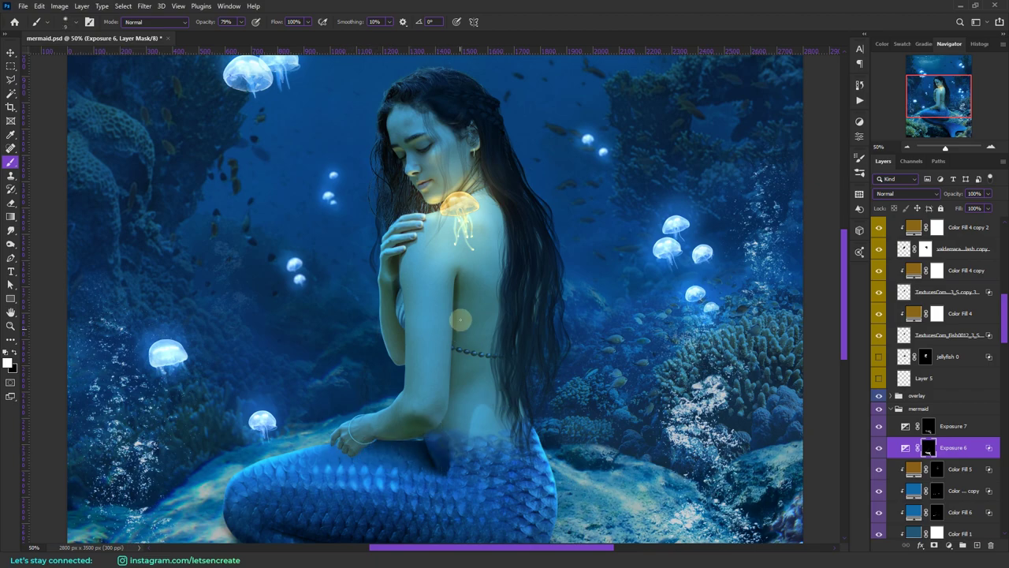
Step: Set up a "chain shadow" layer in Multiply mode above chain-590773 and choose a dark blue foreground colour
key(ctrl+plus)
scroll(975, 354, down, 10)
click(943, 343)
click(899, 193)
click(8, 364)
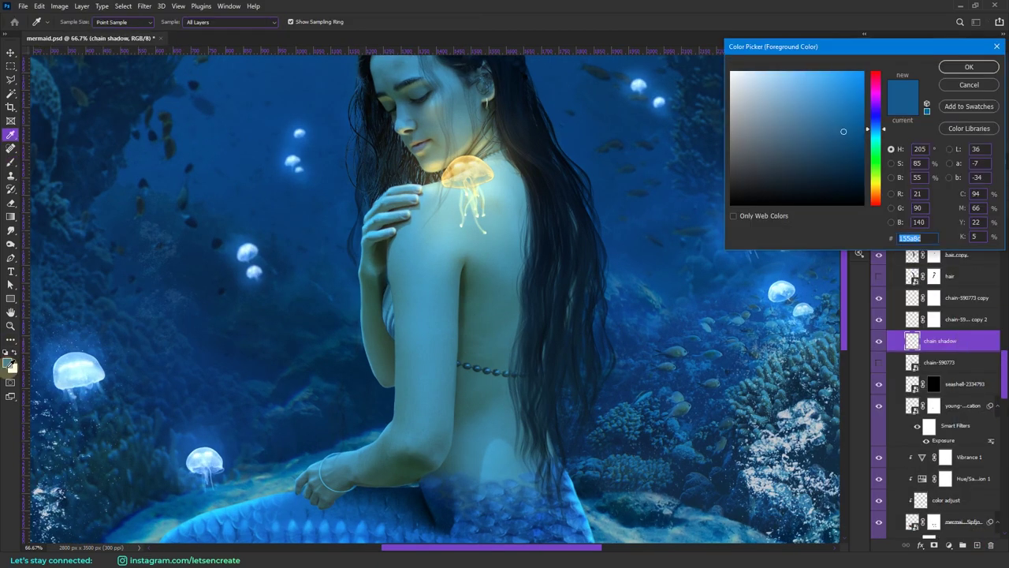
key(Return)
key(b)
key(ctrl+plus)
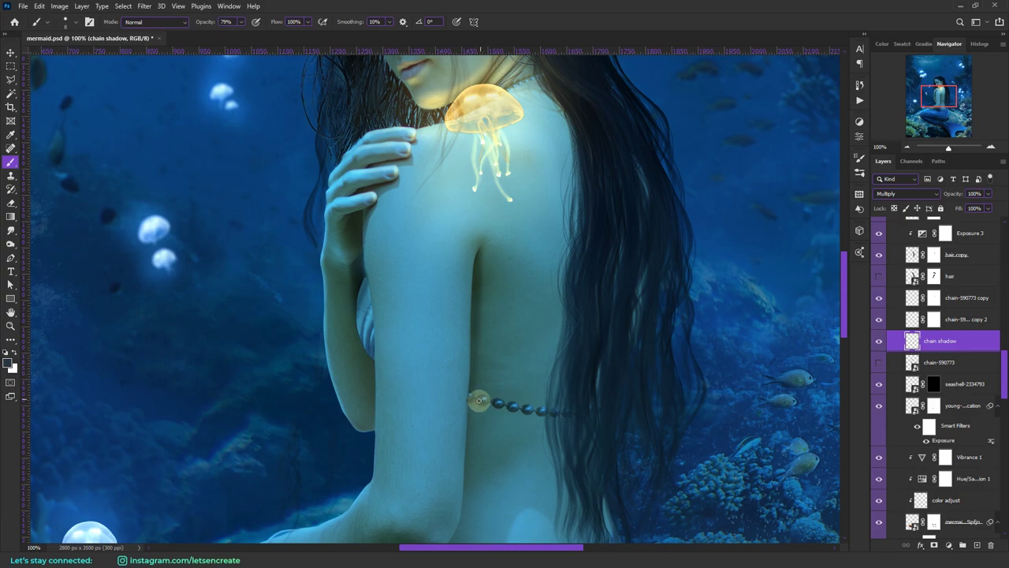
Step: Add a mask to the chain shadow layer and paint soft shadows beneath the waist chain and beside the arm
click(934, 545)
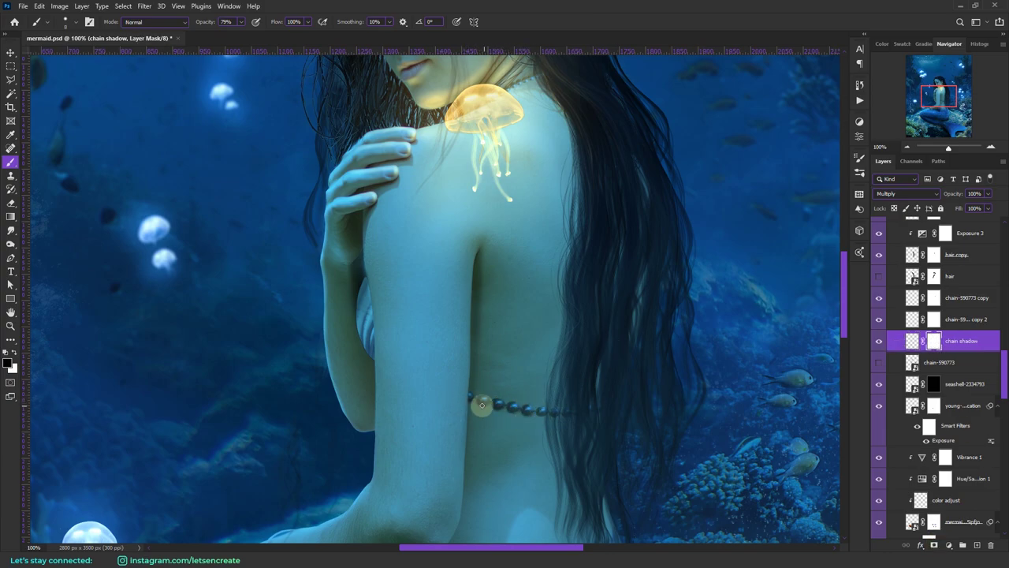
key(ctrl+2)
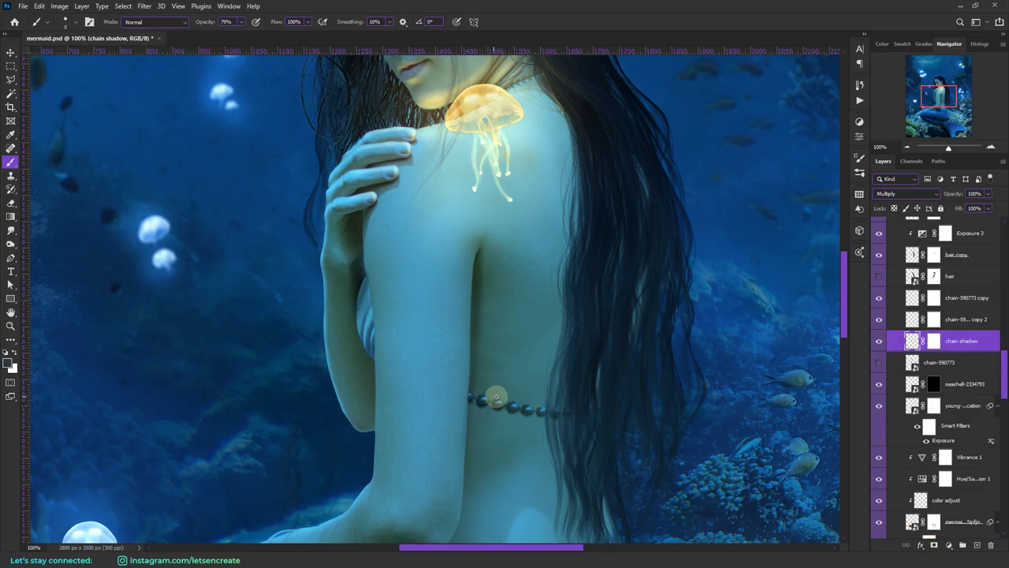
drag(1004, 368, 1005, 360)
click(75, 22)
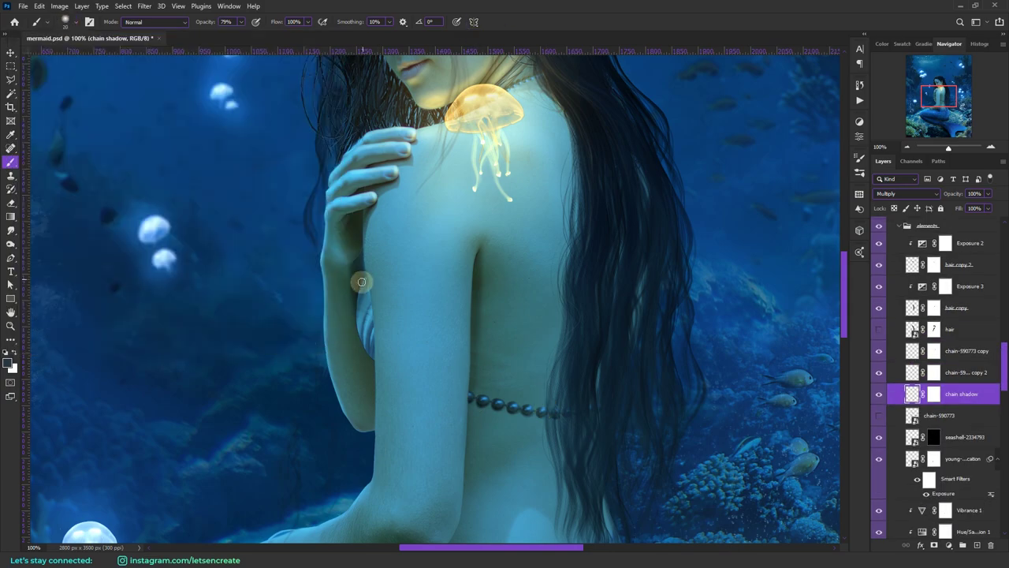
key(ctrl+2)
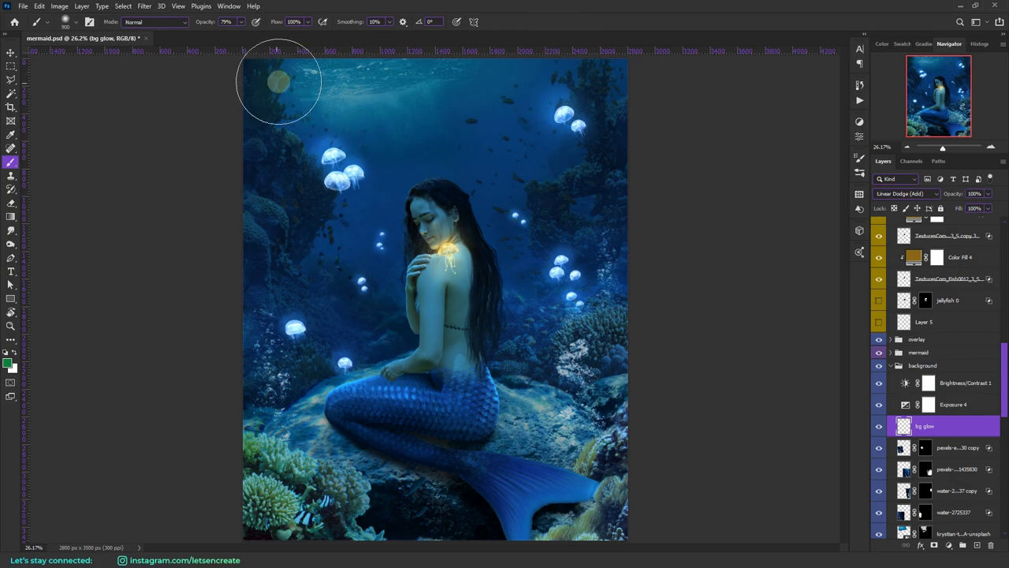
Step: Paint green light rays on the bg glow layer from the water surface down towards the mermaid's head
drag(399, 96, 402, 186)
drag(438, 96, 448, 178)
drag(374, 90, 368, 183)
key(bracketleft)
key(bracketleft)
key(bracketleft)
key(bracketleft)
key(bracketleft)
key(bracketleft)
key(bracketleft)
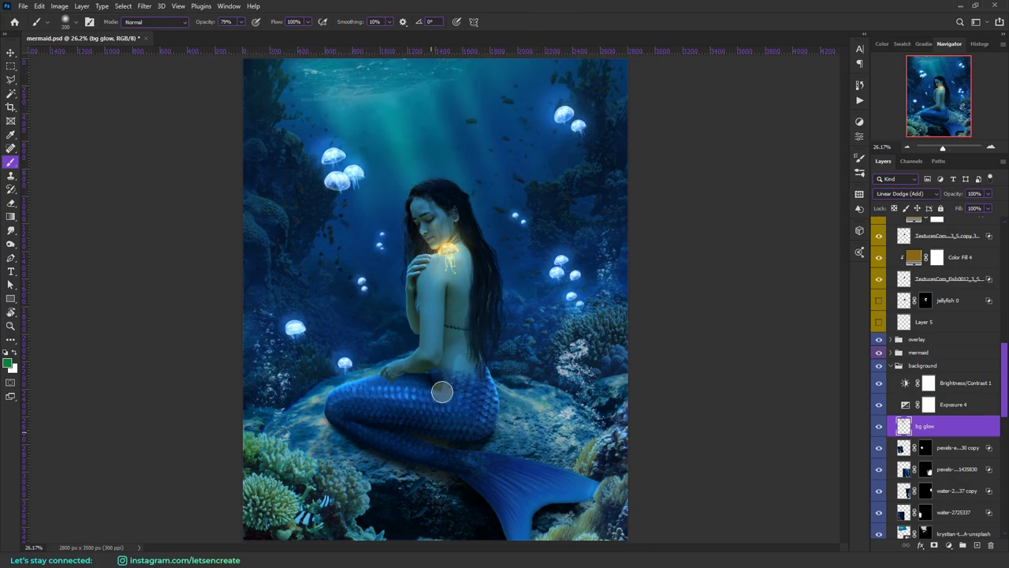
Step: Paint green glow over the surrounding water, corals and rocks on the bg glow layer, varying the brush size
key(bracketright)
key(bracketright)
key(bracketright)
key(bracketright)
key(bracketright)
key(bracketright)
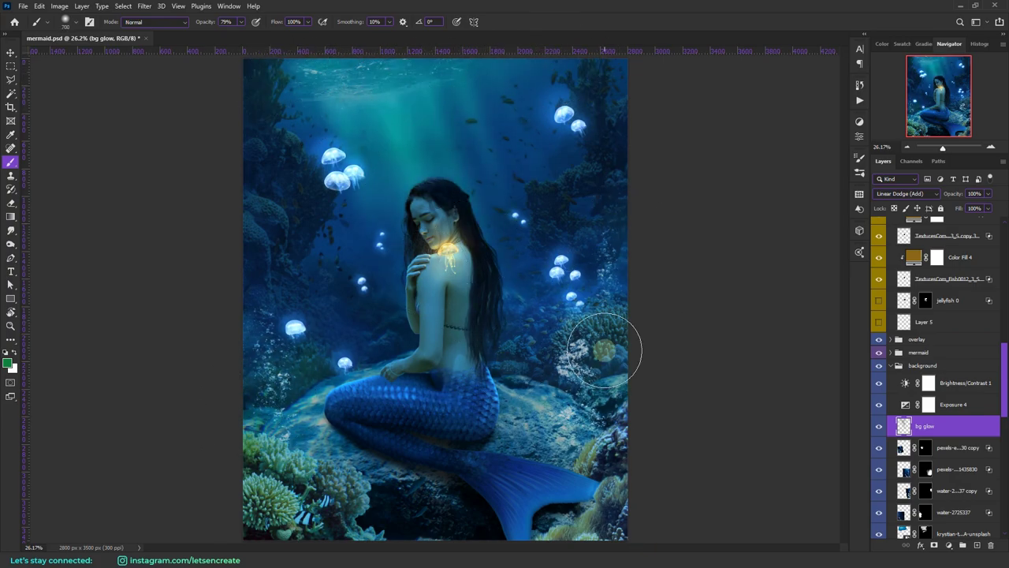
key(bracketleft)
key(bracketleft)
key(bracketleft)
key(bracketleft)
key(bracketleft)
key(bracketleft)
key(bracketleft)
key(bracketleft)
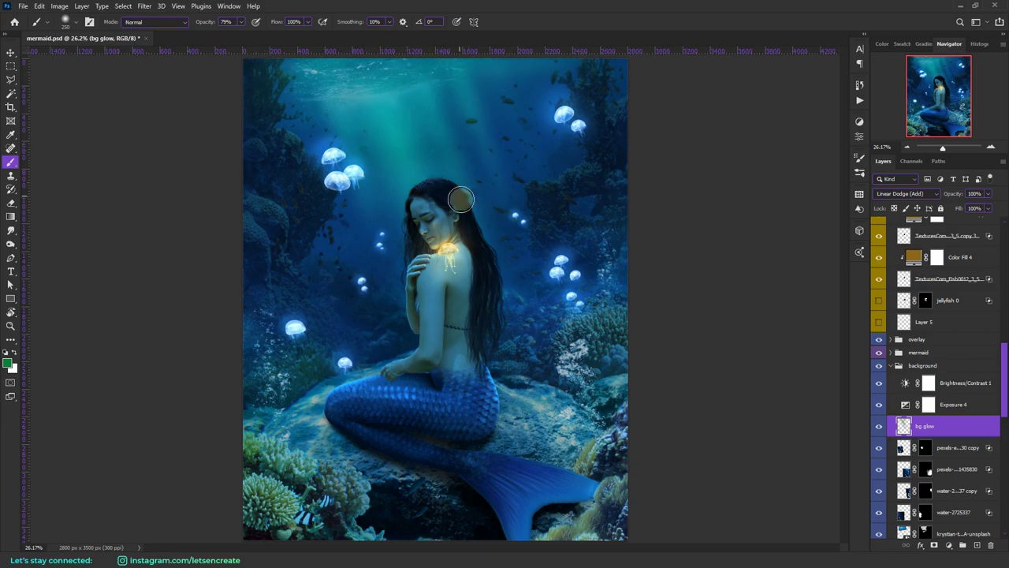
Step: Extend the green glow with a 1200 px brush and set the bg glow layer's fill to 90%
key(bracketright)
key(bracketright)
key(bracketright)
key(bracketright)
key(bracketright)
key(bracketright)
key(bracketright)
key(bracketright)
key(bracketright)
key(bracketright)
drag(960, 209, 954, 210)
Step: Add a green Solid Color fill above Color Fill 5 in the mermaid group, using Linear Dodge (Add) and a black mask
drag(1004, 362, 1003, 228)
click(891, 223)
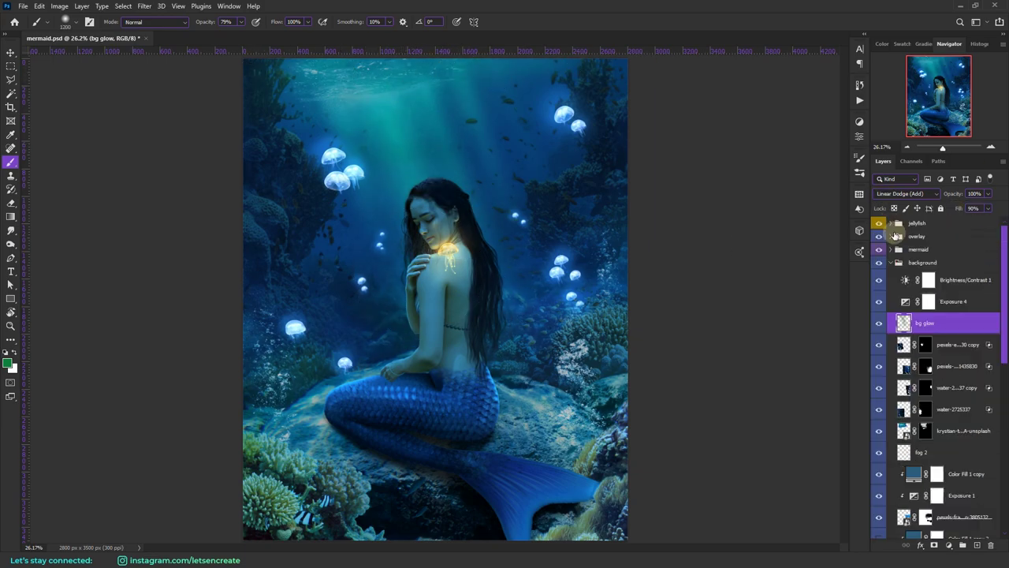
click(891, 262)
click(891, 249)
click(975, 312)
click(950, 545)
double_click(977, 312)
key(ctrl+i)
key(z)
click(439, 202)
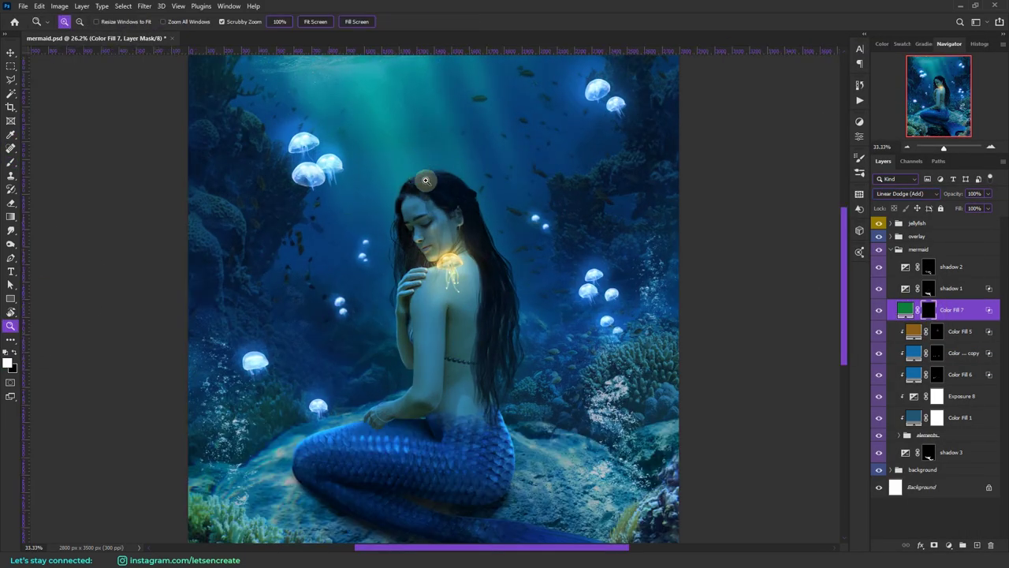
Step: Recolour Color Fill 7 to teal-blue and use its mask with a fine brush to highlight strands on the mermaid's head
click(425, 181)
key(b)
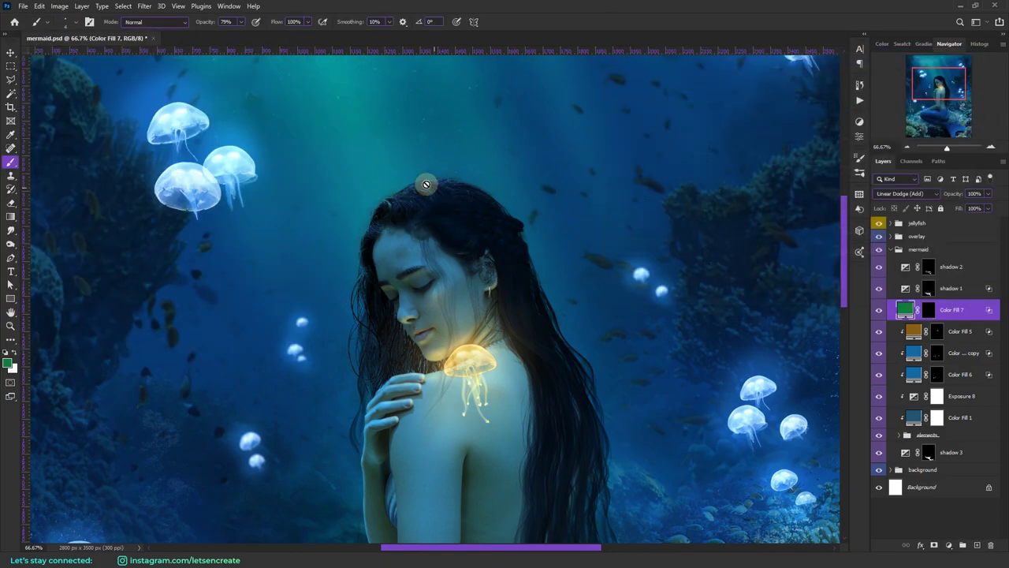
click(929, 310)
double_click(905, 309)
click(876, 142)
key(Return)
click(929, 310)
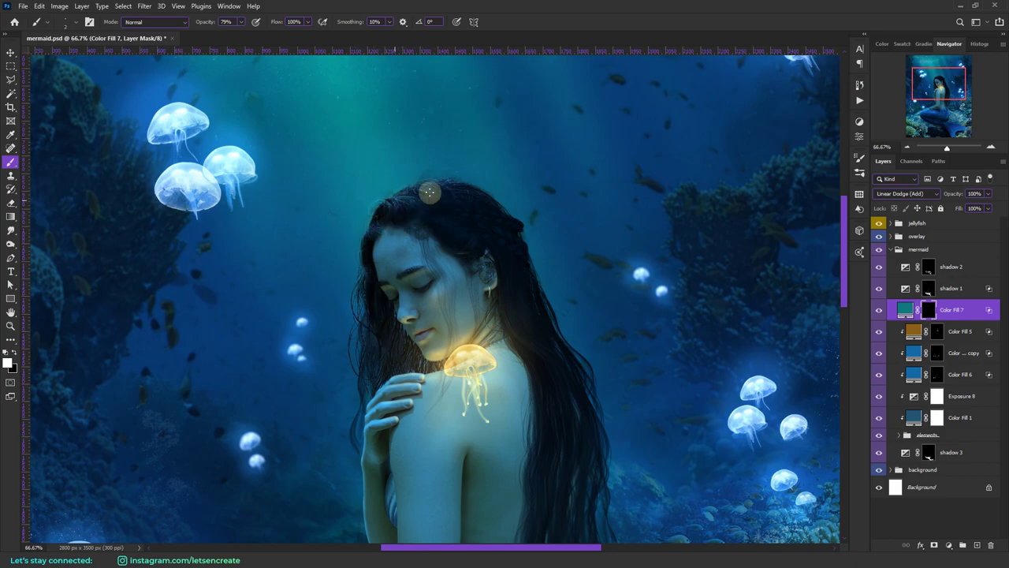
double_click(905, 310)
key(Return)
Step: Duplicate Color Fill 5 twice and paint stronger warm light on the face, shoulder and hair strands at 100% brush opacity
click(936, 331)
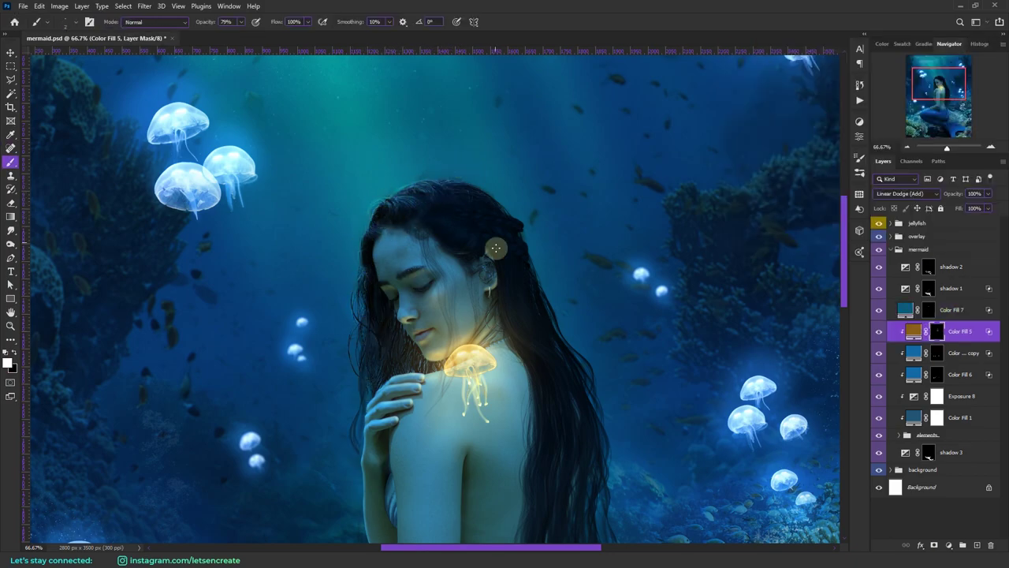
key(z)
click(426, 298)
key(b)
key(ctrl+j)
key(z)
key(ctrl+j)
key(b)
key(ctrl+plus)
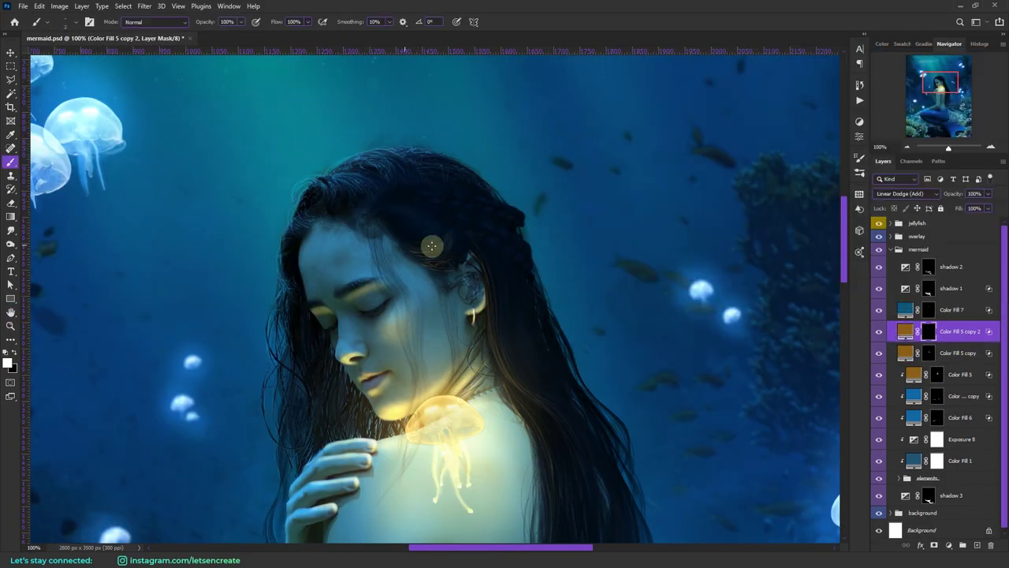
scroll(467, 199, down, 4)
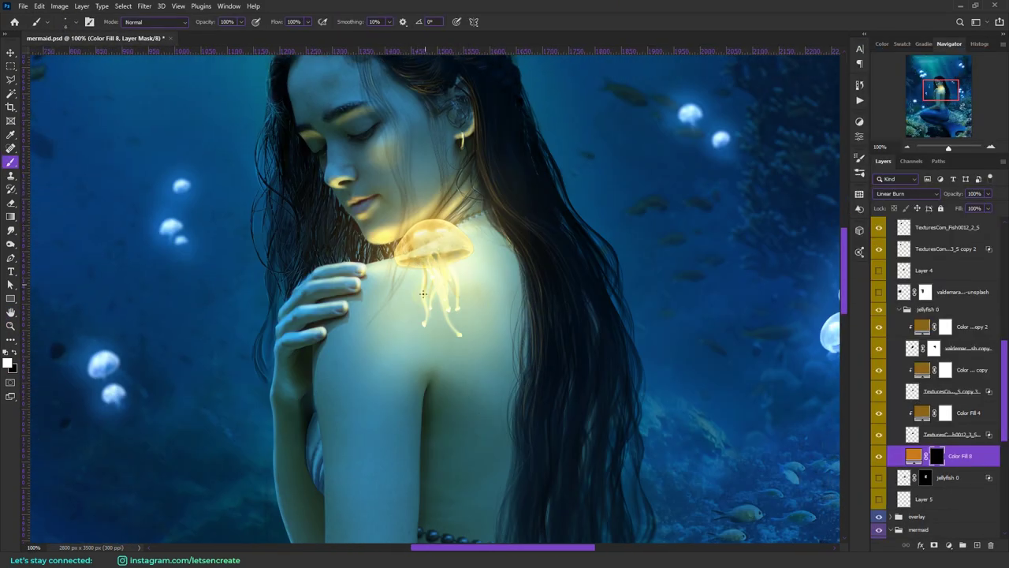
Step: Refine the shadow 2 and shadow 1 masks around the mermaid's lower arm and tail, using a larger brush
scroll(906, 479, down, 4)
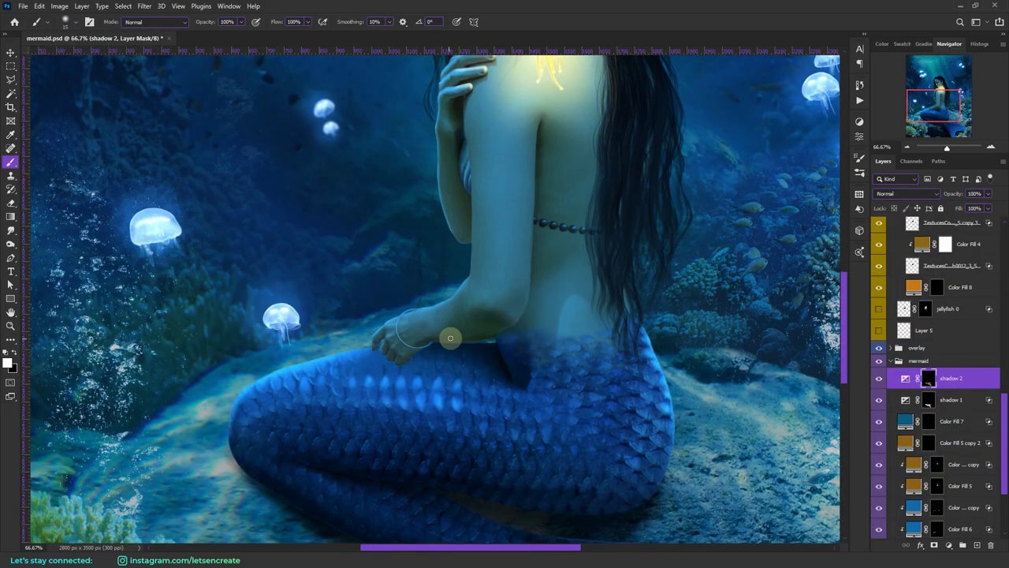
key(x)
scroll(928, 378, down, 3)
click(929, 286)
key(bracketright)
key(bracketright)
key(bracketright)
click(929, 265)
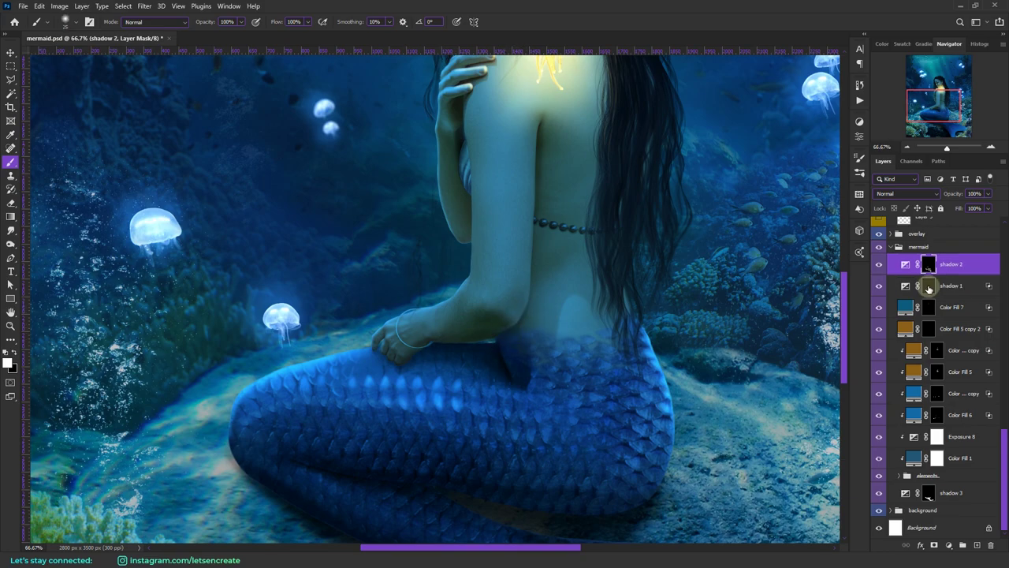
click(928, 287)
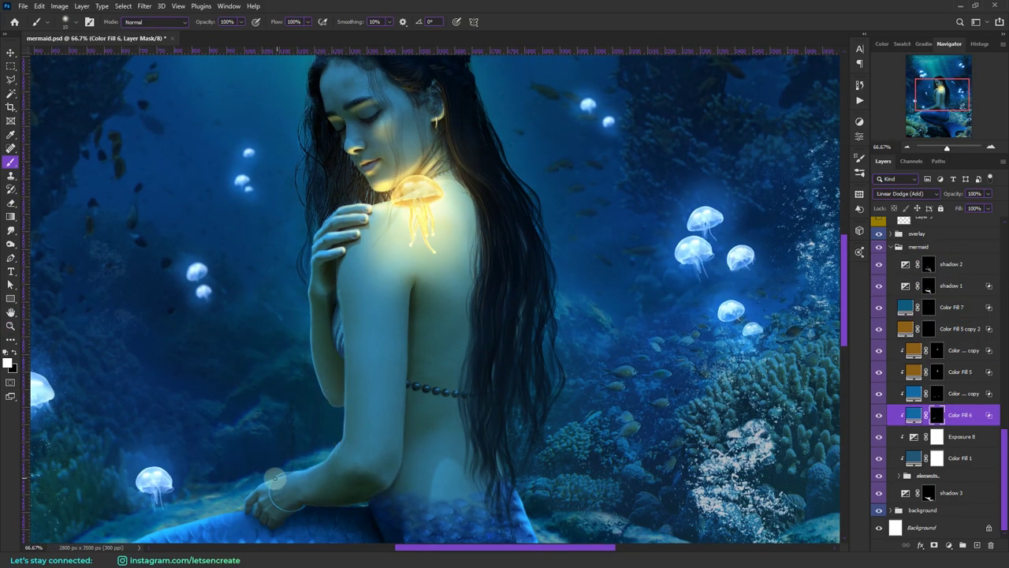
Step: Refine the blue light along the mermaid's arms on the Color Fill 6 mask, alternating between white and black
drag(344, 433, 343, 380)
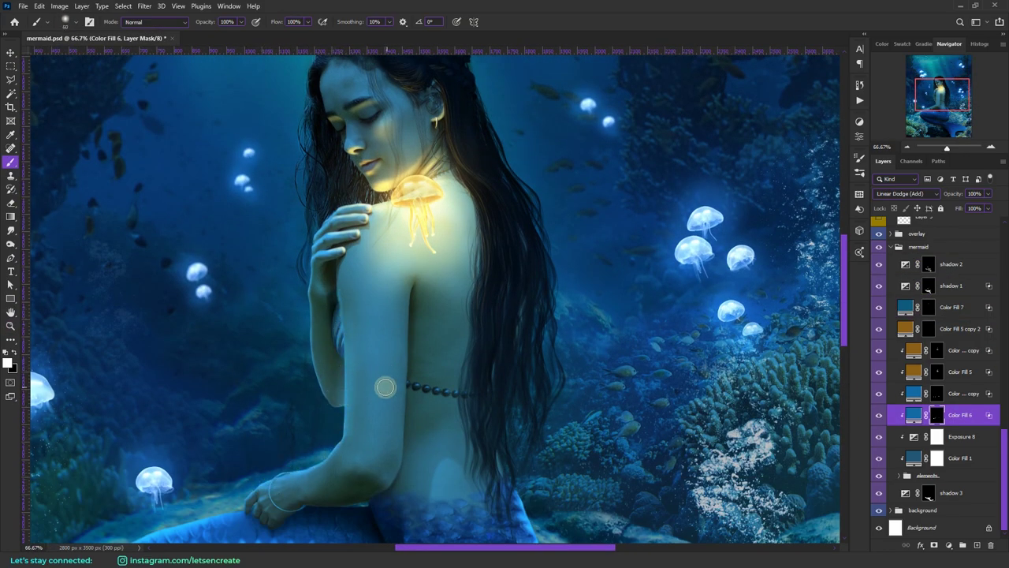
key(x)
key(bracketright)
key(bracketright)
drag(340, 289, 338, 312)
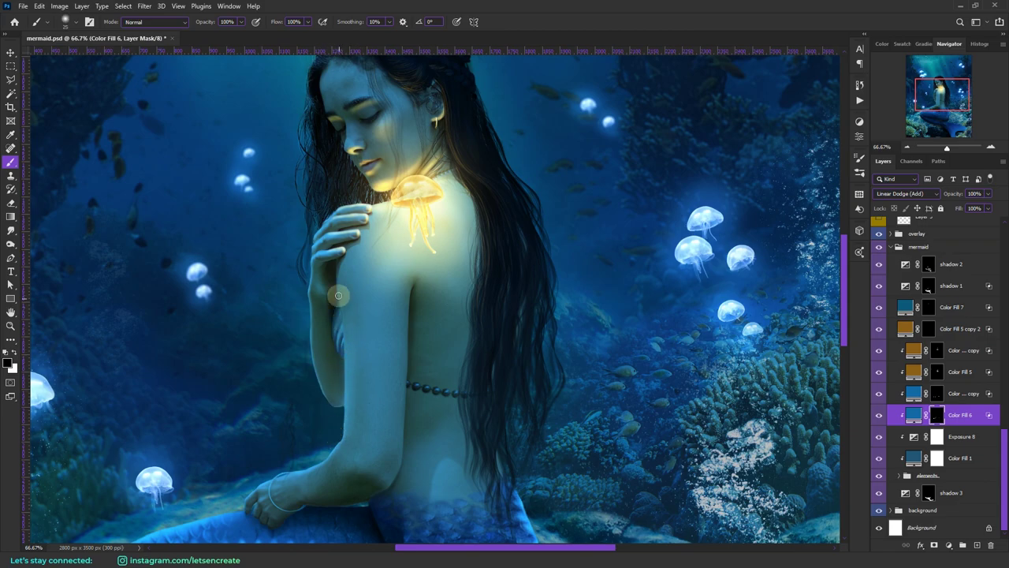
key(x)
Step: Paint thin teal highlight strands along the outer edge of the mermaid's long hair on the Color Fill 7 mask
scroll(950, 323, up, 2)
click(952, 363)
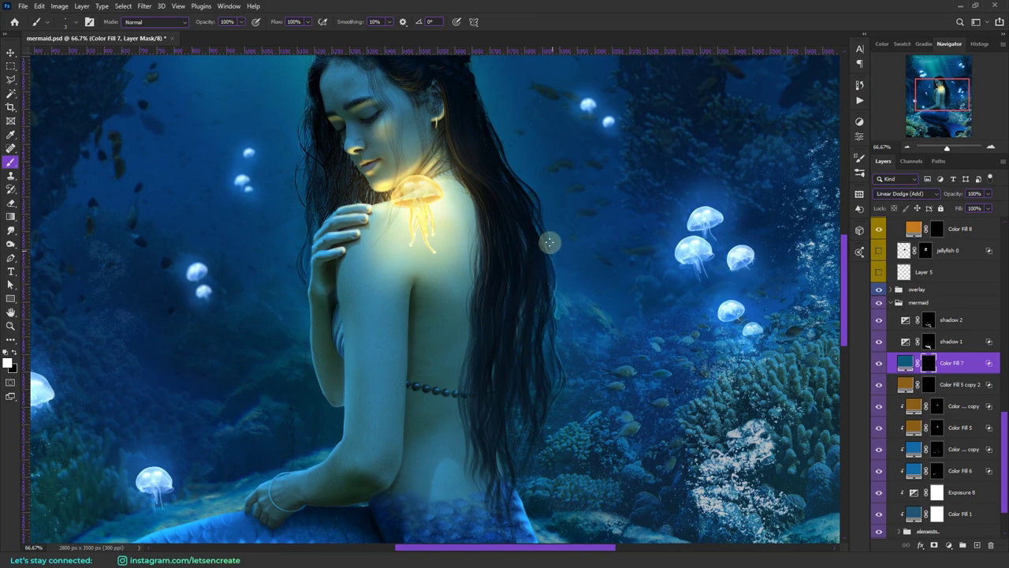
scroll(513, 174, up, 3)
key(ctrl+plus)
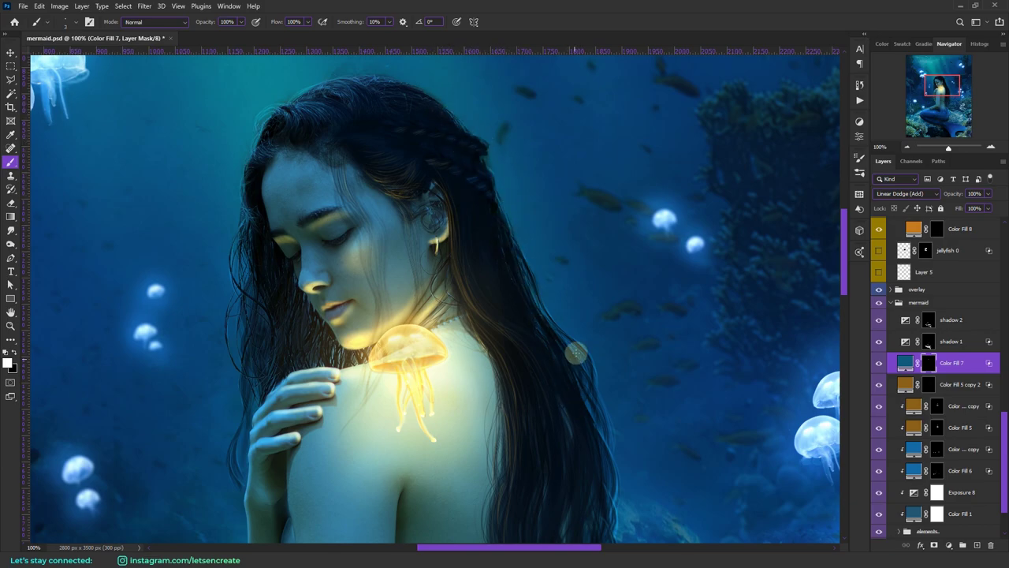
scroll(580, 308, down, 2)
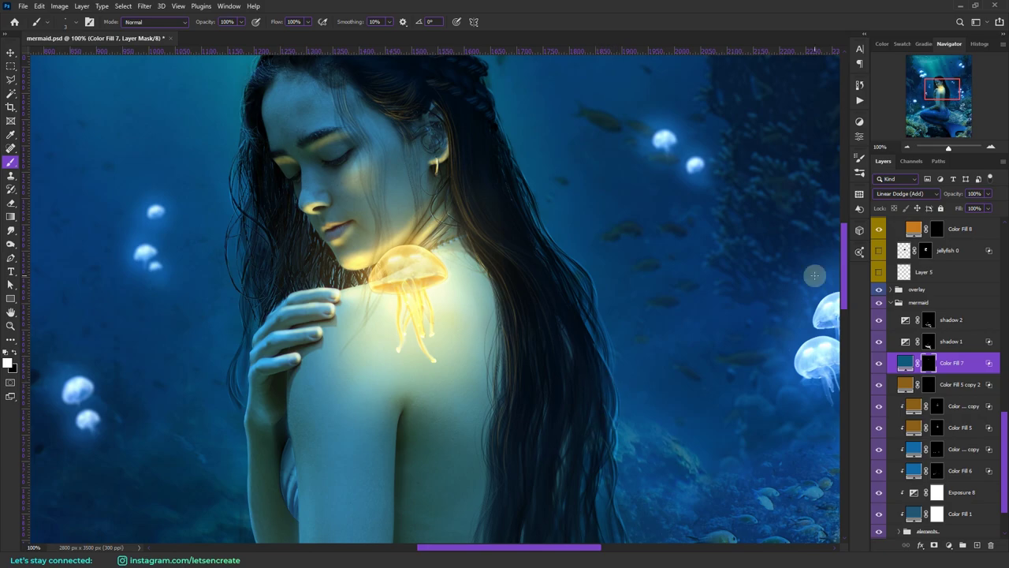
Step: Duplicate Color Fill 7 and move the copy down to the top of the background group
key(ctrl+j)
key(ctrl+bracketleft)
key(ctrl+bracketleft)
key(ctrl+bracketleft)
key(ctrl+bracketleft)
key(ctrl+bracketleft)
key(ctrl+bracketleft)
key(ctrl+bracketleft)
key(ctrl+bracketleft)
key(ctrl+bracketleft)
key(ctrl+bracketleft)
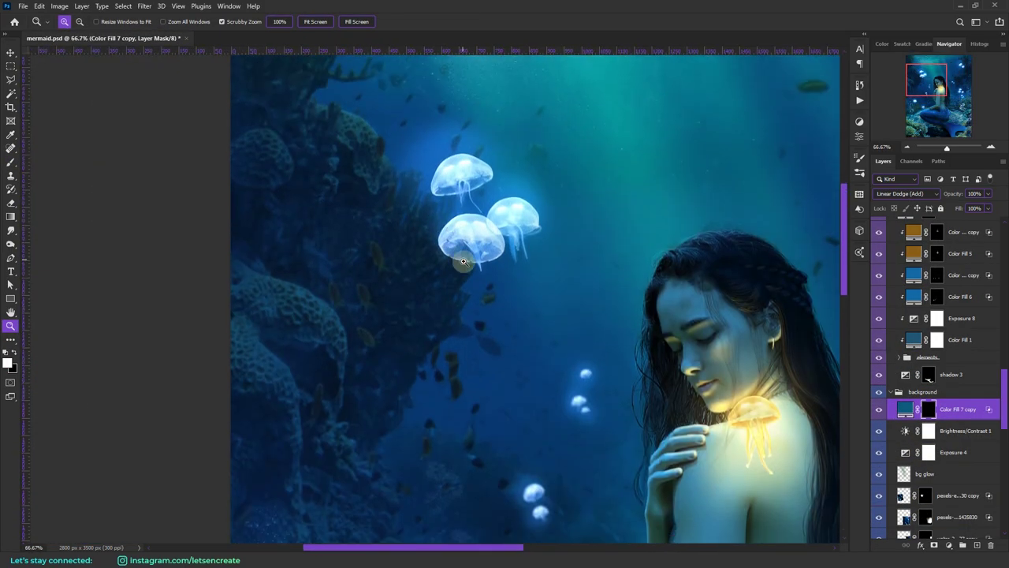
Step: Paint fine highlights on the fish and coral around the upper glowing jellyfish through the mask of Color Fill 7 copy
scroll(312, 213, down, 1)
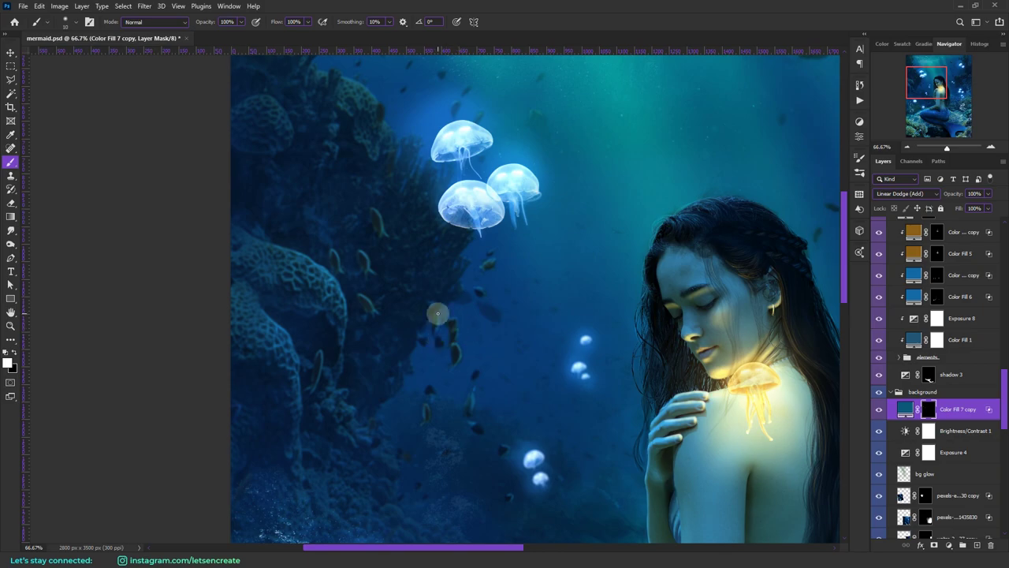
scroll(841, 281, up, 3)
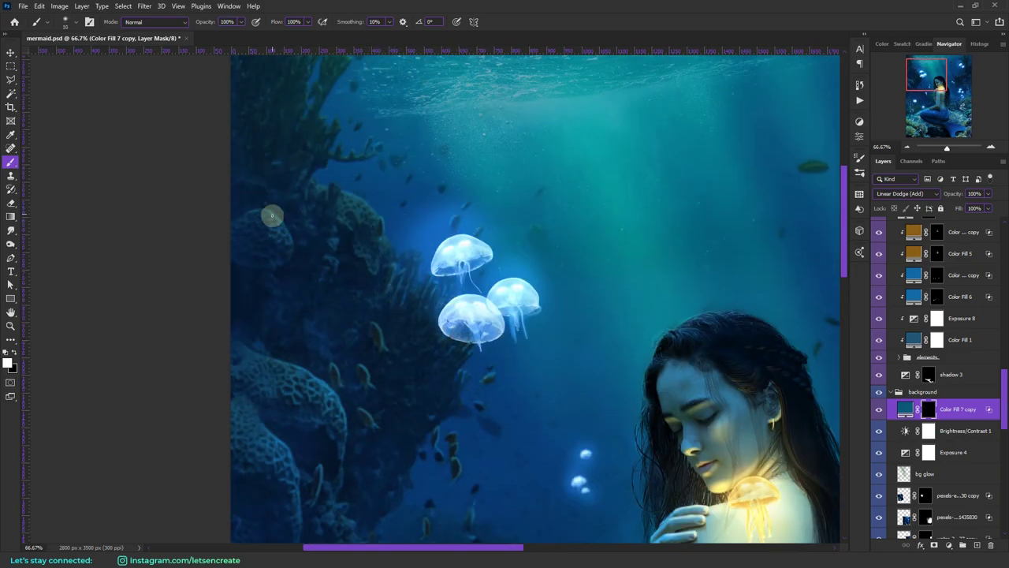
drag(480, 546, 574, 546)
key(ctrl+minus)
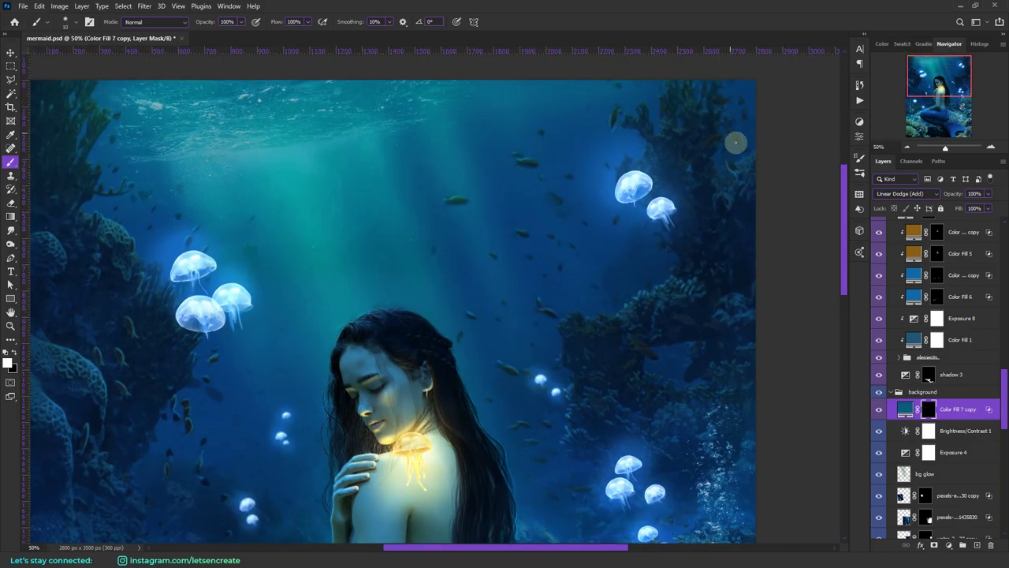
scroll(607, 321, down, 5)
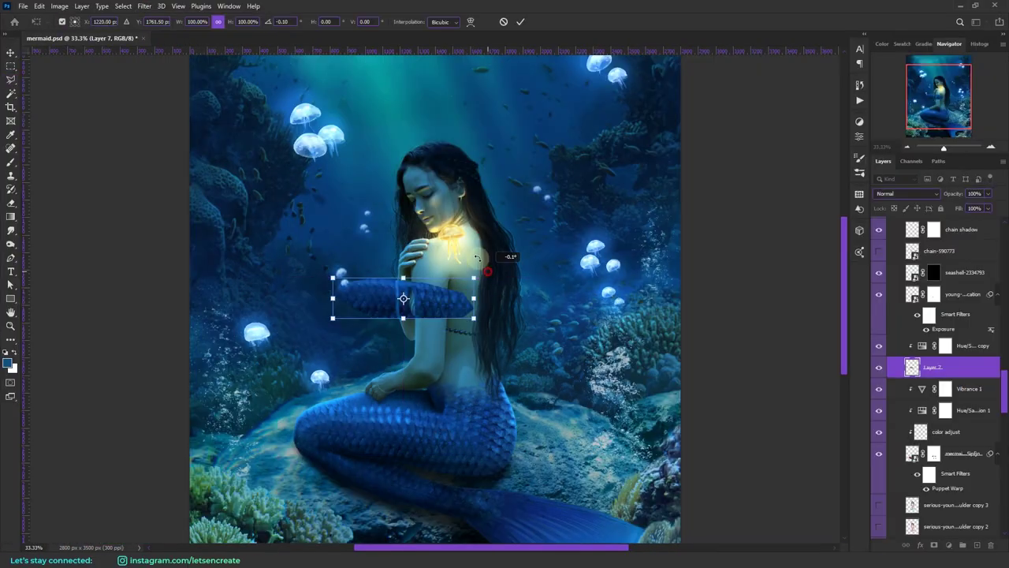
Step: Rotate the copied tail-scale patch upright onto the mermaid's upper arm and give its layer, Layer 7, a mask
drag(336, 336, 378, 211)
key(Return)
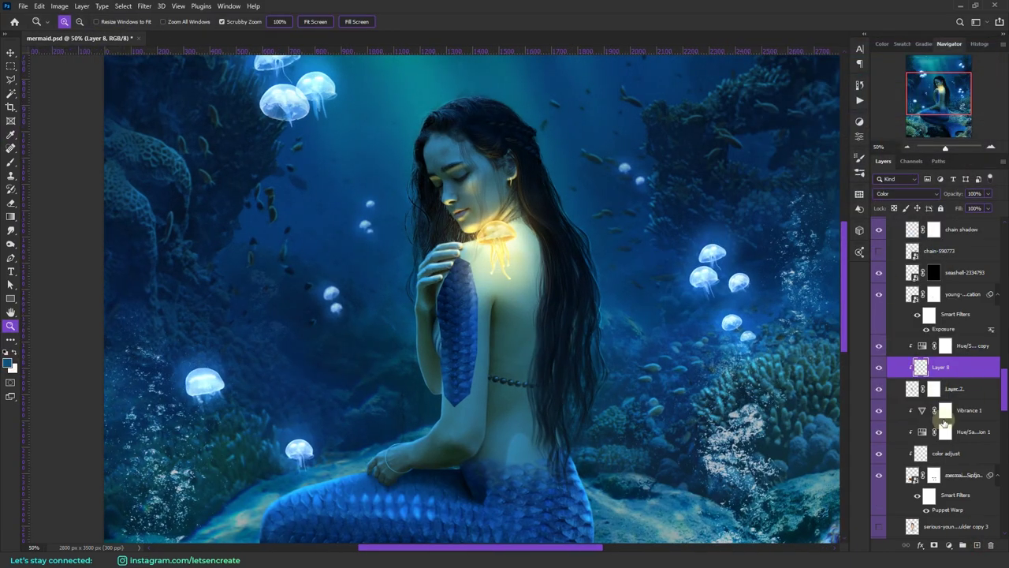
key(x)
click(76, 23)
key(Return)
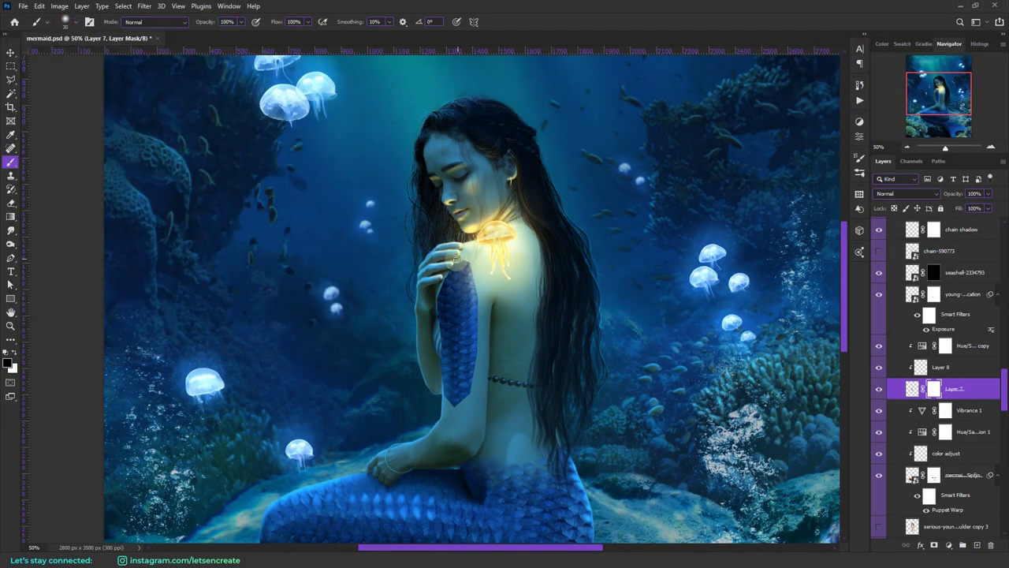
Step: Mask out the edges of the scale patch on Layer 7 in black so it blends into the upper arm
key(ctrl+plus)
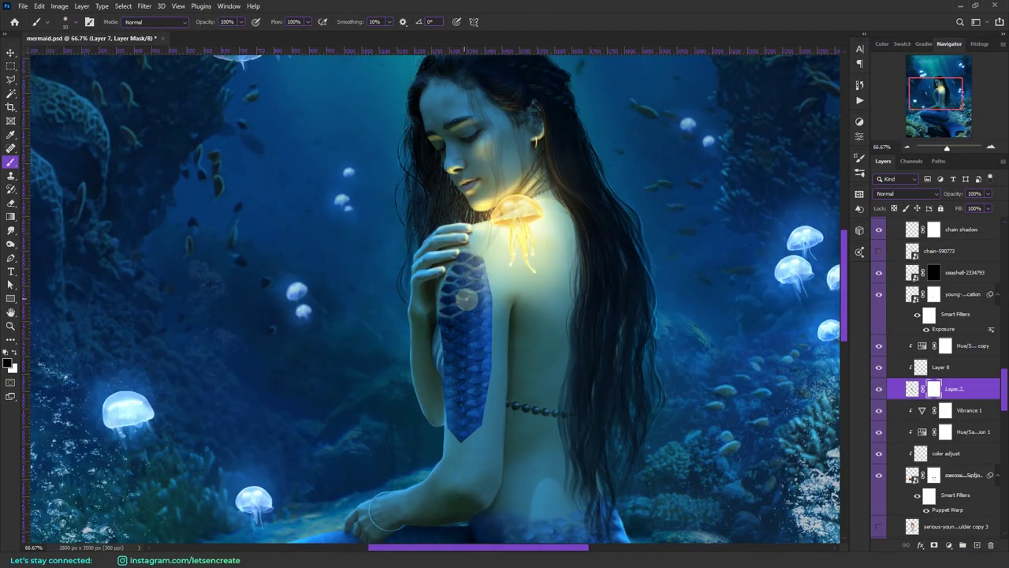
mouse_move(466, 298)
mouse_down()
mouse_move(459, 323)
mouse_move(483, 314)
mouse_move(444, 343)
mouse_move(485, 339)
mouse_move(493, 306)
mouse_move(457, 433)
mouse_up()
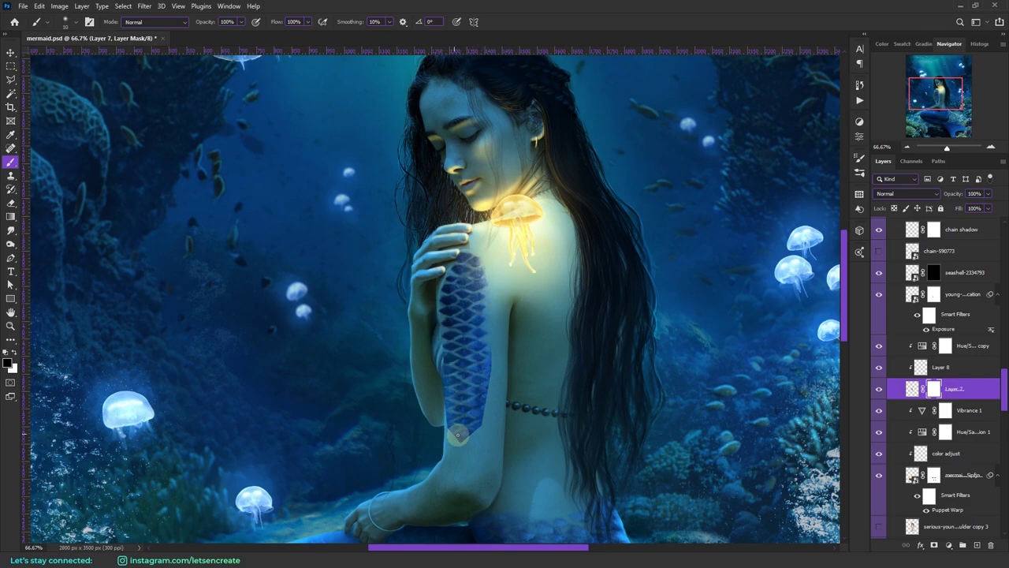
drag(452, 366, 442, 290)
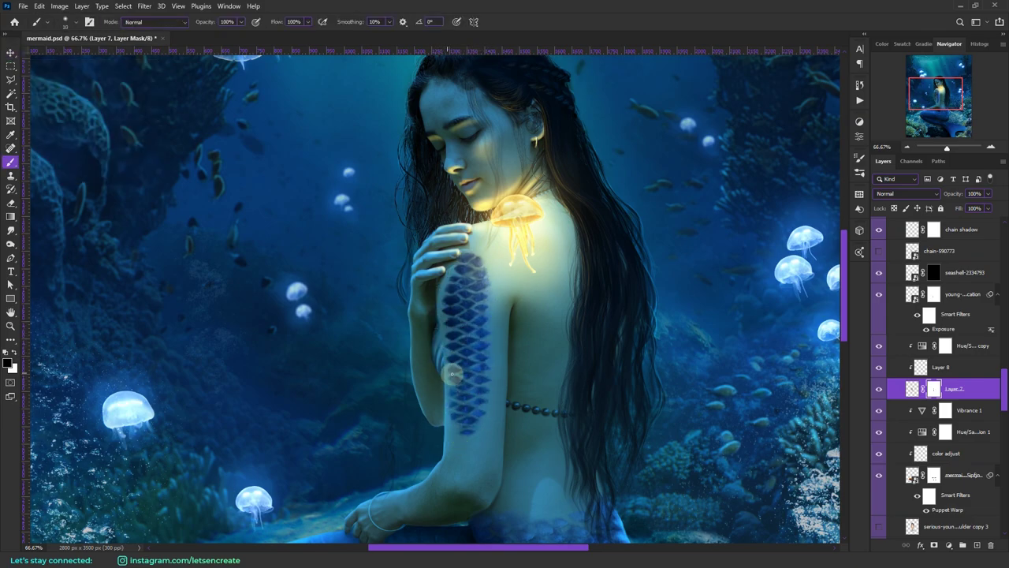
Step: Move Layer 8 above the clipped Hue/Saturation copy and fade the arm scales on Layer 7's mask with a larger brush
click(941, 368)
click(8, 363)
click(778, 137)
click(969, 65)
drag(951, 368, 951, 341)
click(934, 389)
drag(468, 268, 467, 426)
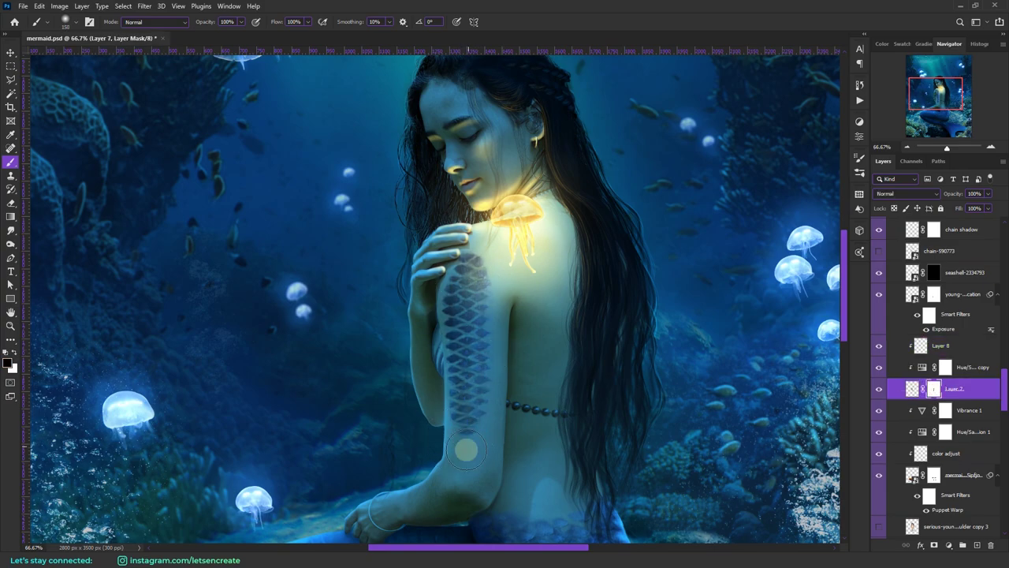
Step: Clip a Brightness/Contrast adjustment to the arm scales with brightness 82 and contrast -48
key(ctrl+0)
key(z)
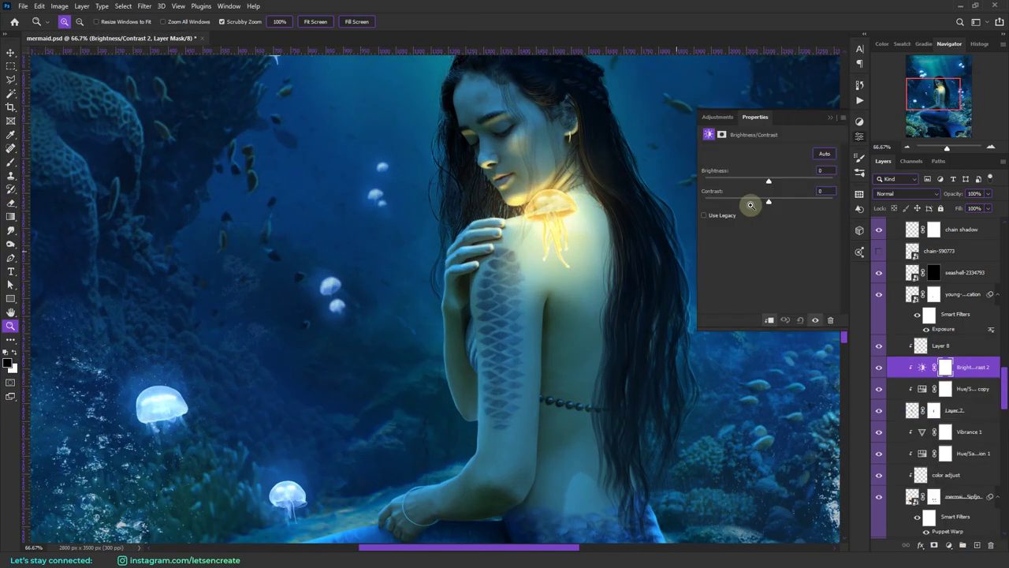
drag(748, 198, 711, 201)
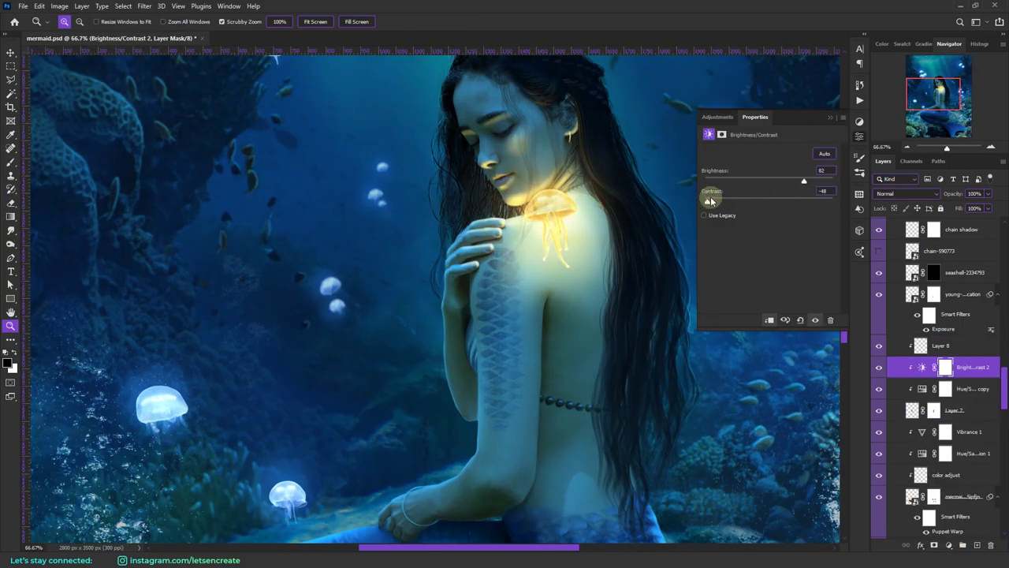
click(830, 117)
Step: Nudge the arm scales on Layer 7 slightly and readjust the Hue/Saturation copy clipped to them
click(978, 412)
click(10, 53)
key(Left)
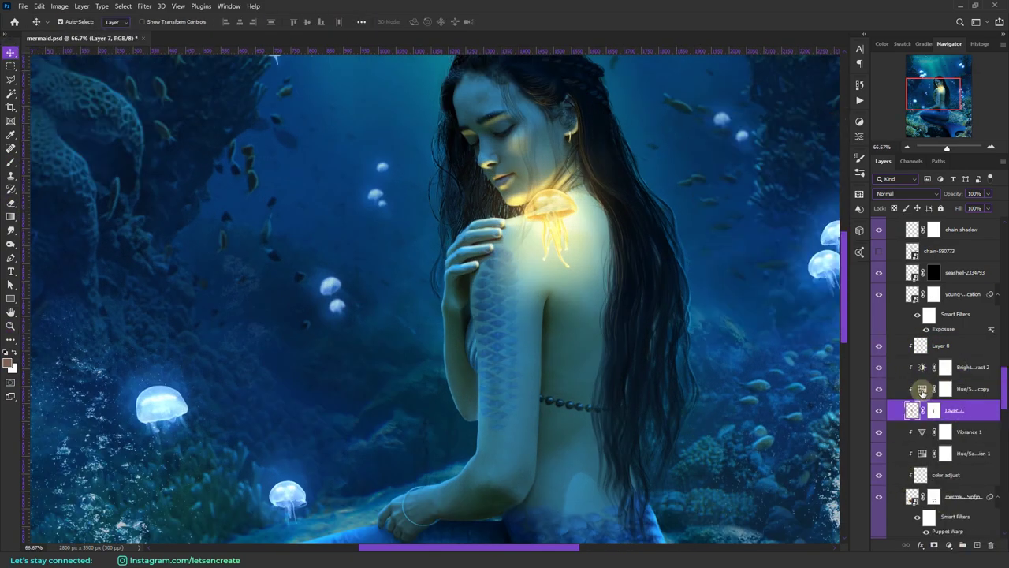
double_click(923, 391)
click(830, 114)
Step: Rename Layer 8 as "color adjust" and clip a new Linear Dodge (Add) layer above it, with a light orange foreground colour
double_click(941, 346)
text(color adjust)
key(Return)
click(976, 545)
alt+click(912, 357)
click(7, 363)
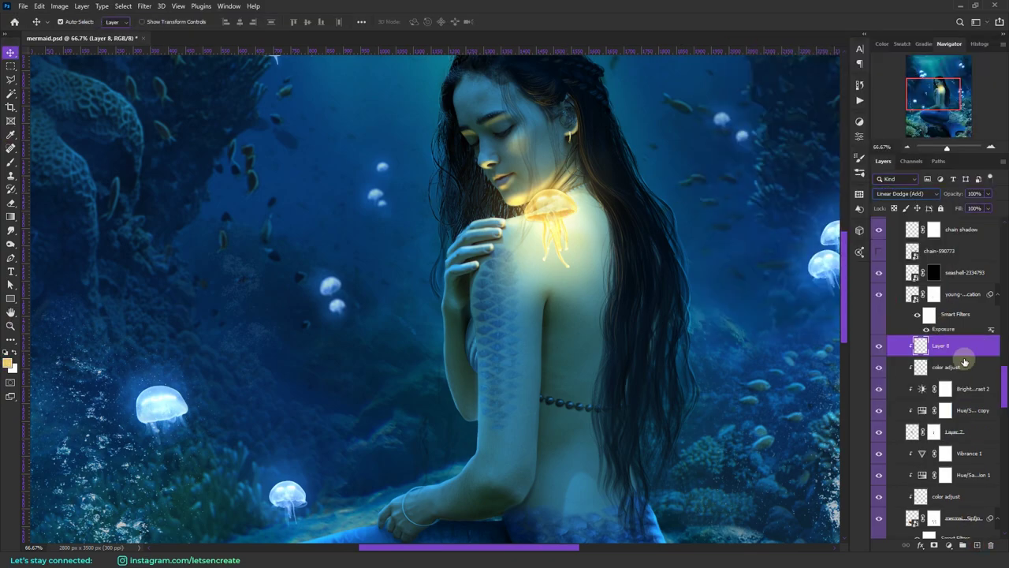
Step: Paint darker-gold highlights on the upper-arm scales on a new Linear Dodge (Add) layer above the clipped colour fills, softening them with the eraser
key(b)
key(ctrl+1)
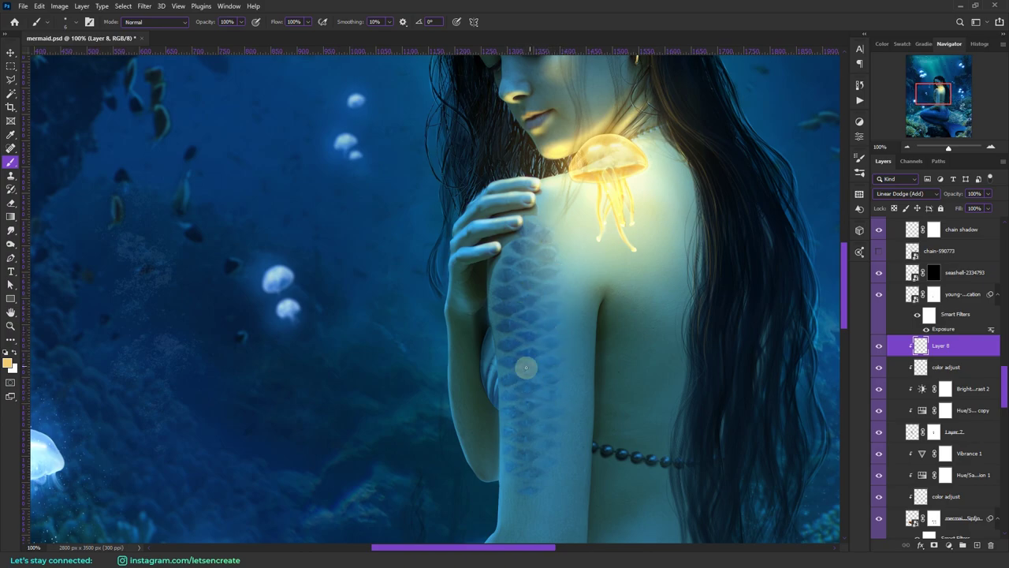
click(7, 363)
click(822, 105)
click(976, 64)
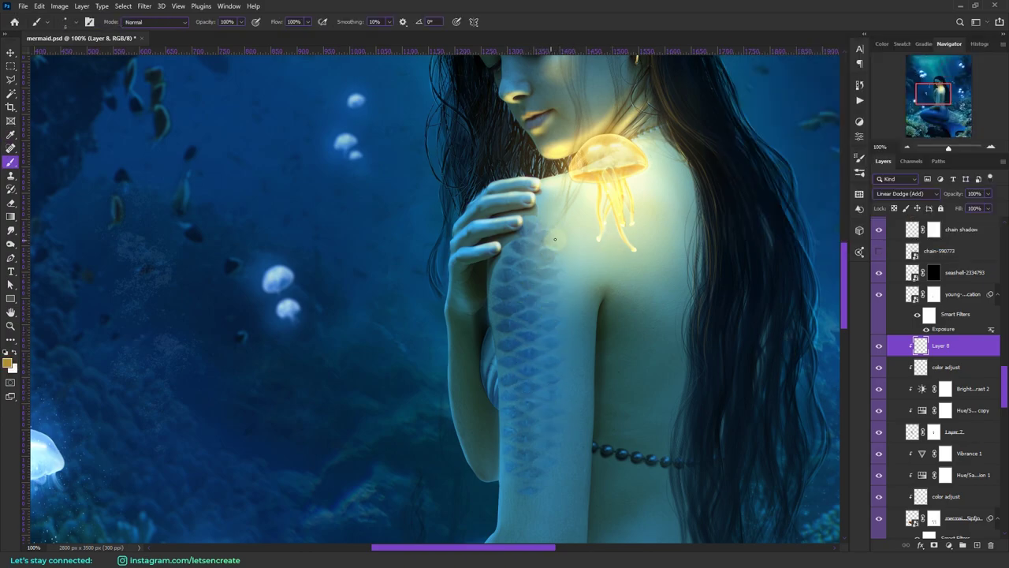
click(977, 545)
click(906, 194)
click(902, 294)
mouse_move(943, 345)
mouse_down()
mouse_move(942, 396)
mouse_move(942, 282)
mouse_up()
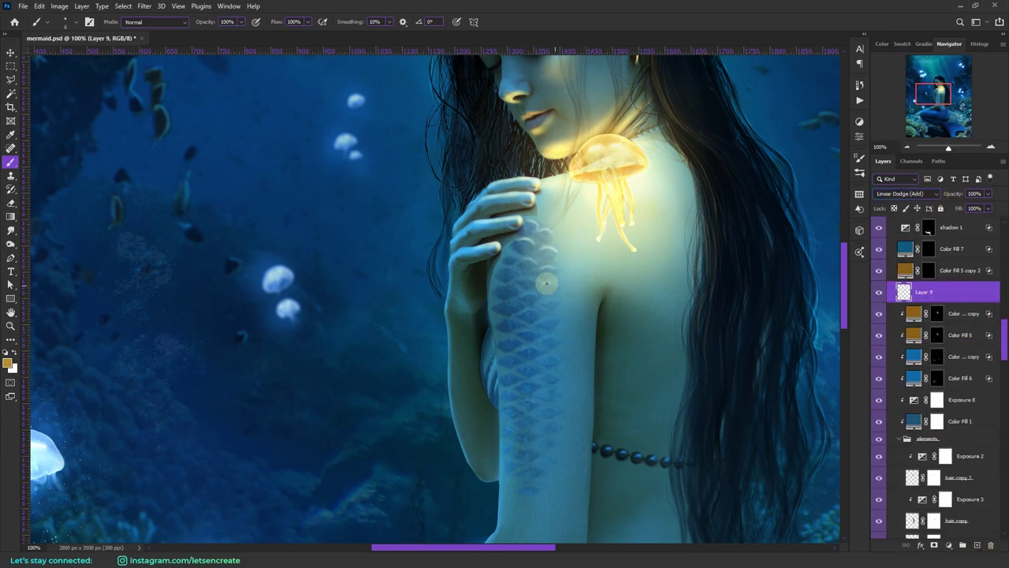
key(z)
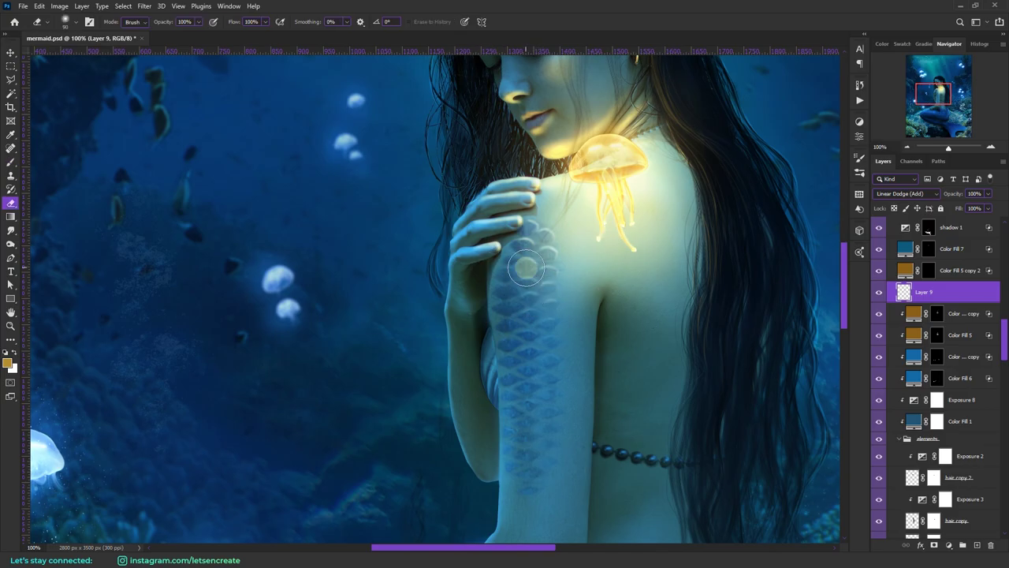
drag(545, 286, 355, 285)
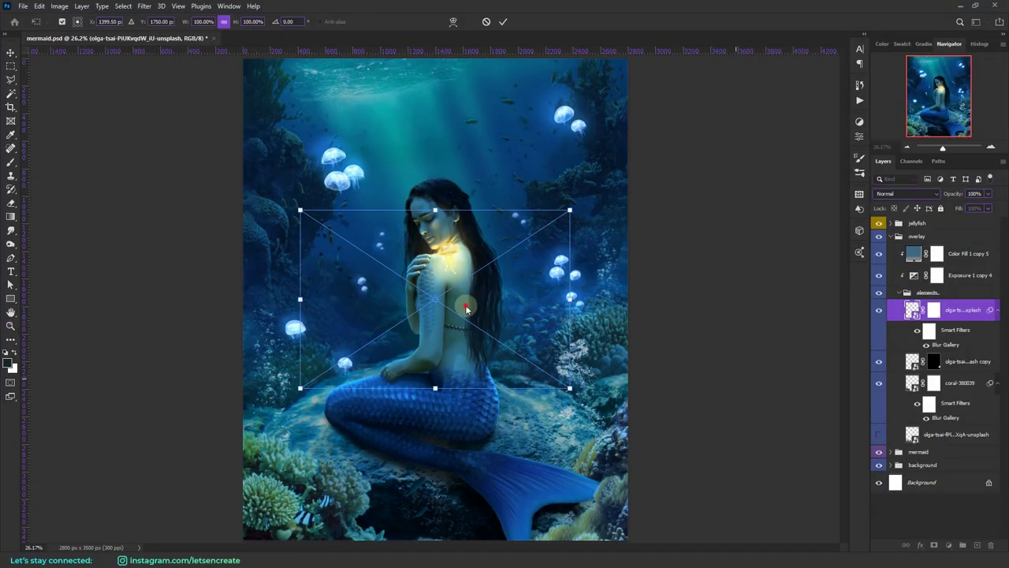
Step: Scale the placed starfish-2634646 image to about 43%, rotate it about -30.5°, and position it on the rock behind the mermaid
drag(570, 387, 473, 433)
drag(405, 394, 541, 417)
key(Return)
key(z)
click(575, 418)
key(ctrl+0)
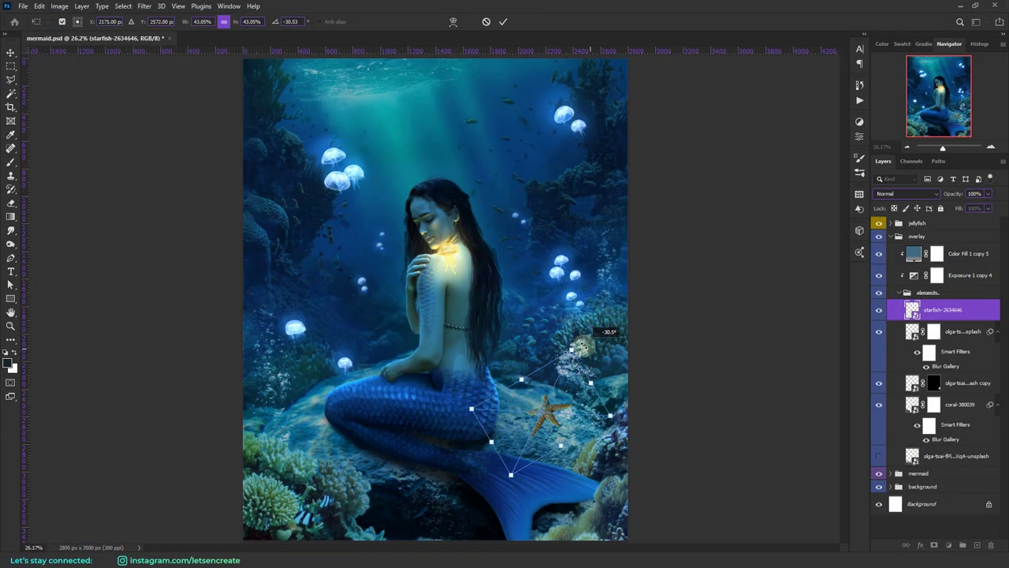
Step: Clip a grey-blue Hard Light colour fill to the starfish and reapply the last Blur Gallery filter to the starfish layer
right_click(958, 335)
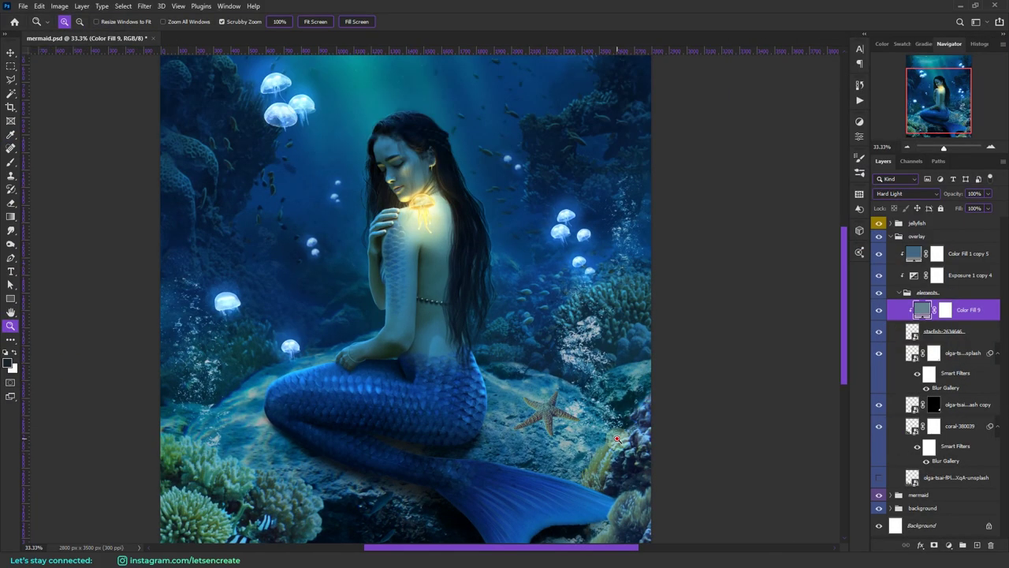
click(946, 331)
click(144, 6)
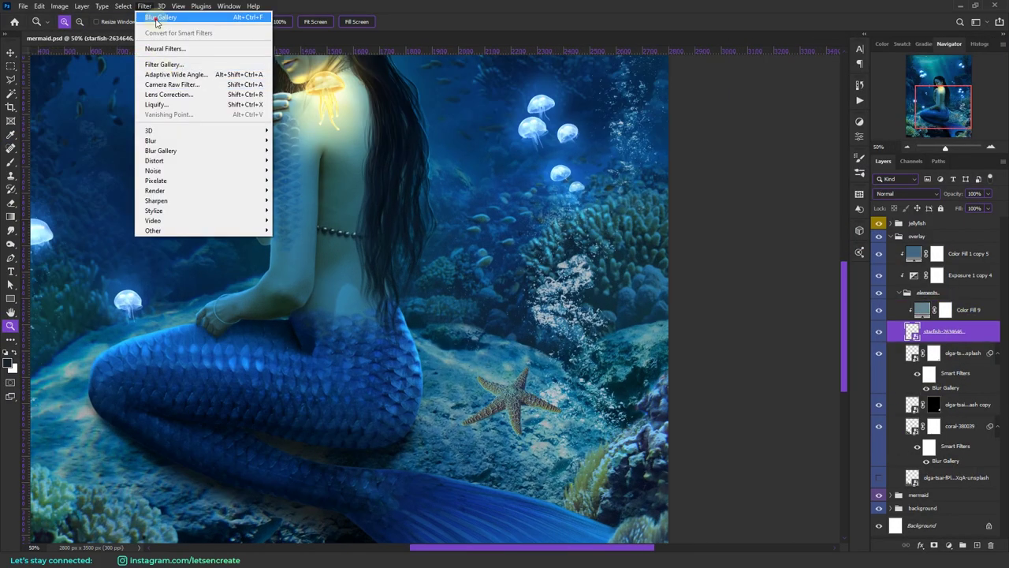
click(157, 18)
click(374, 22)
double_click(714, 423)
Step: Add a Multiply layer named "starfish shadow" beneath the starfish and reopen the starfish's Blur Gallery filter
key(ctrl+shift+n)
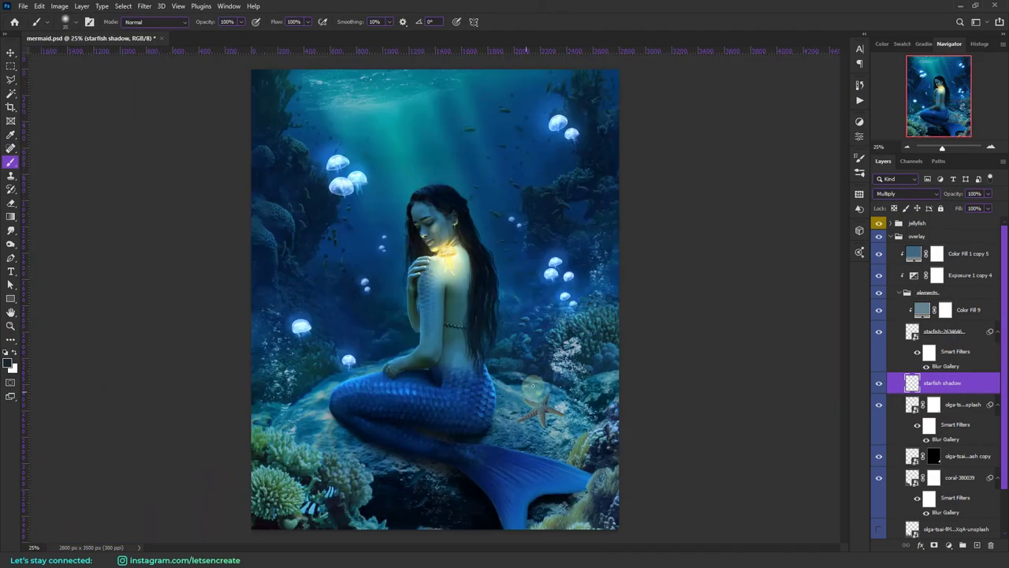
key(ctrl+plus)
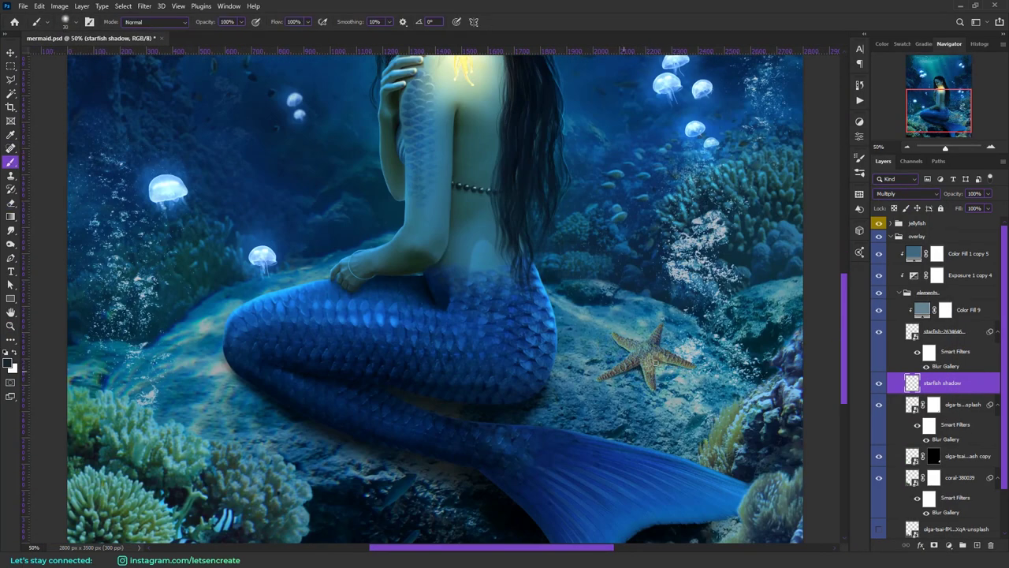
double_click(945, 366)
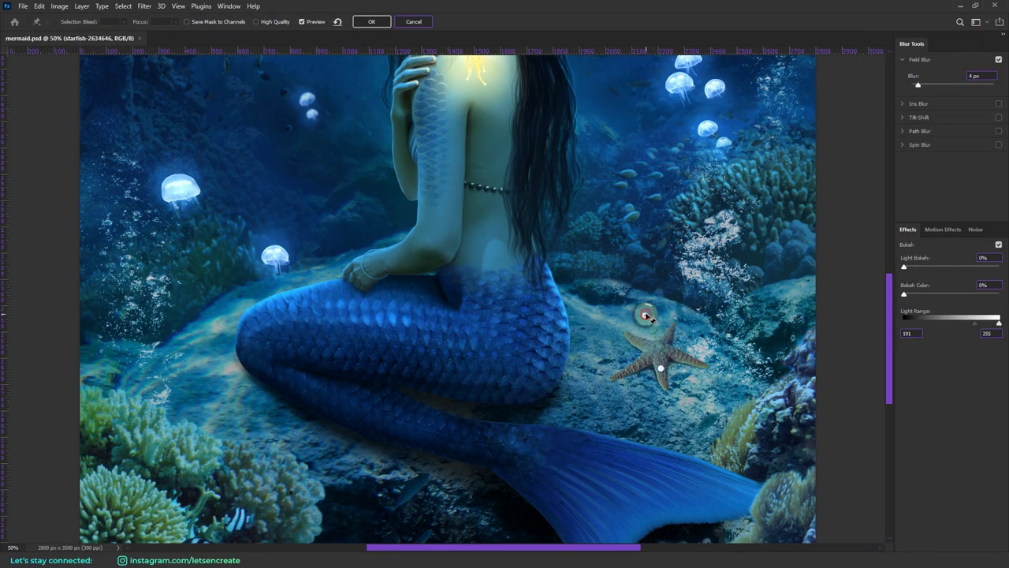